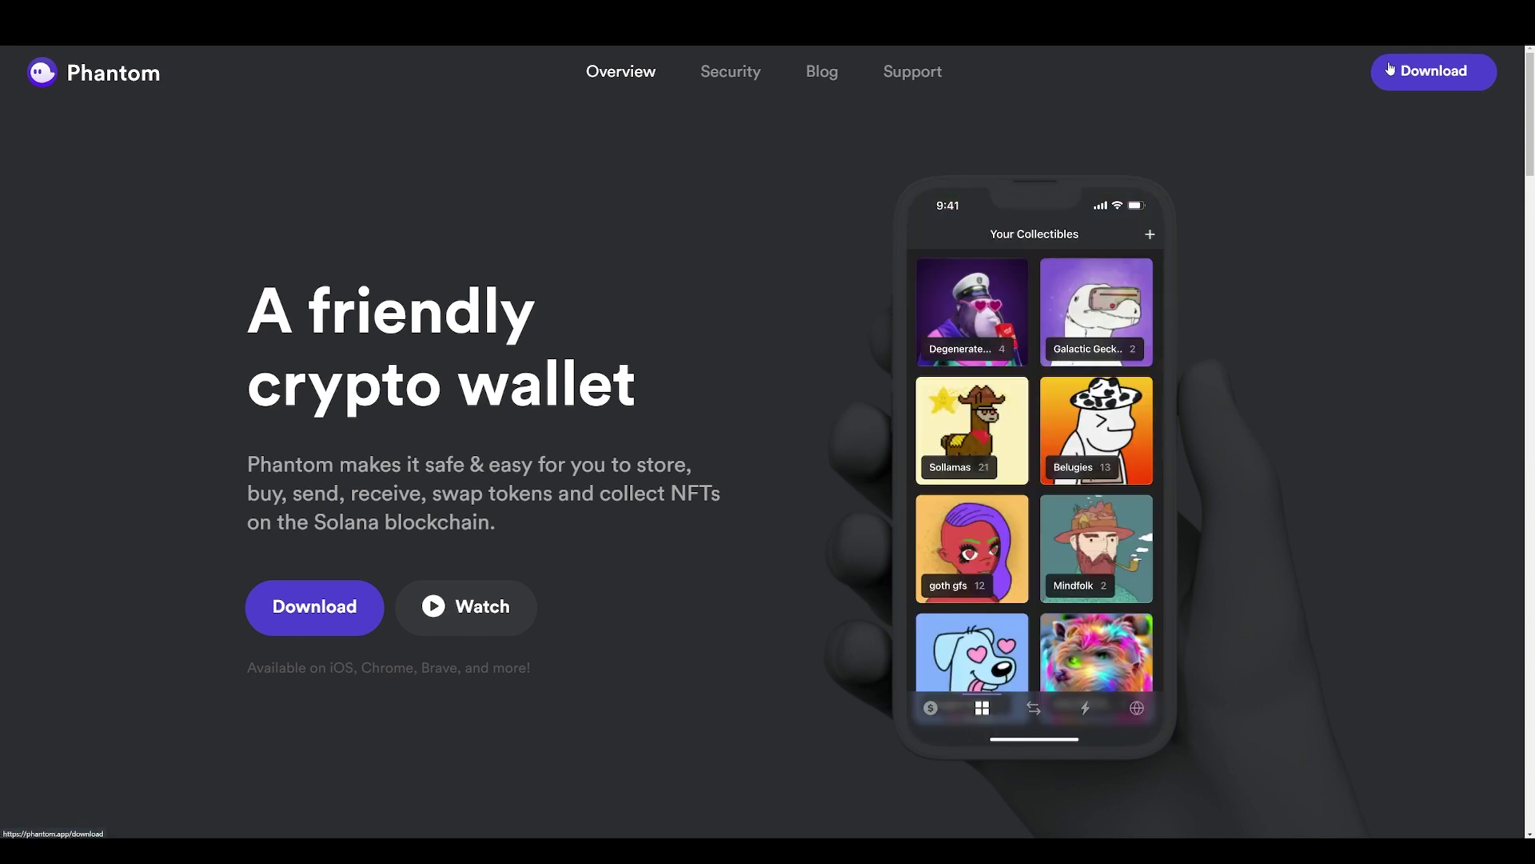
- Open Phantom's download page on phantom.app and scroll down to the desktop browser options
click(1409, 76)
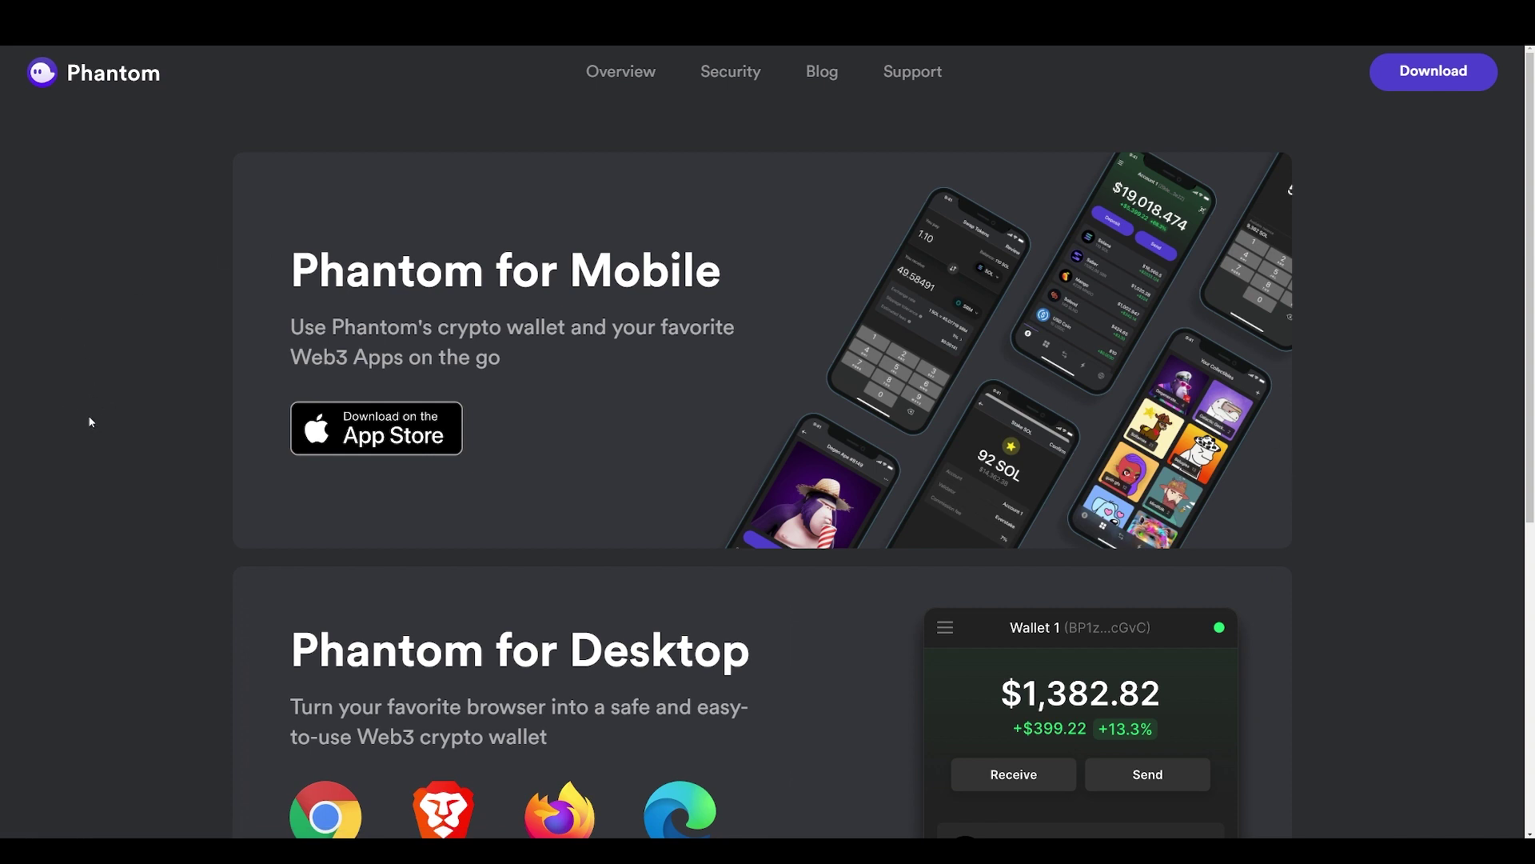
scroll(524, 370, down, 1)
scroll(92, 441, down, 2)
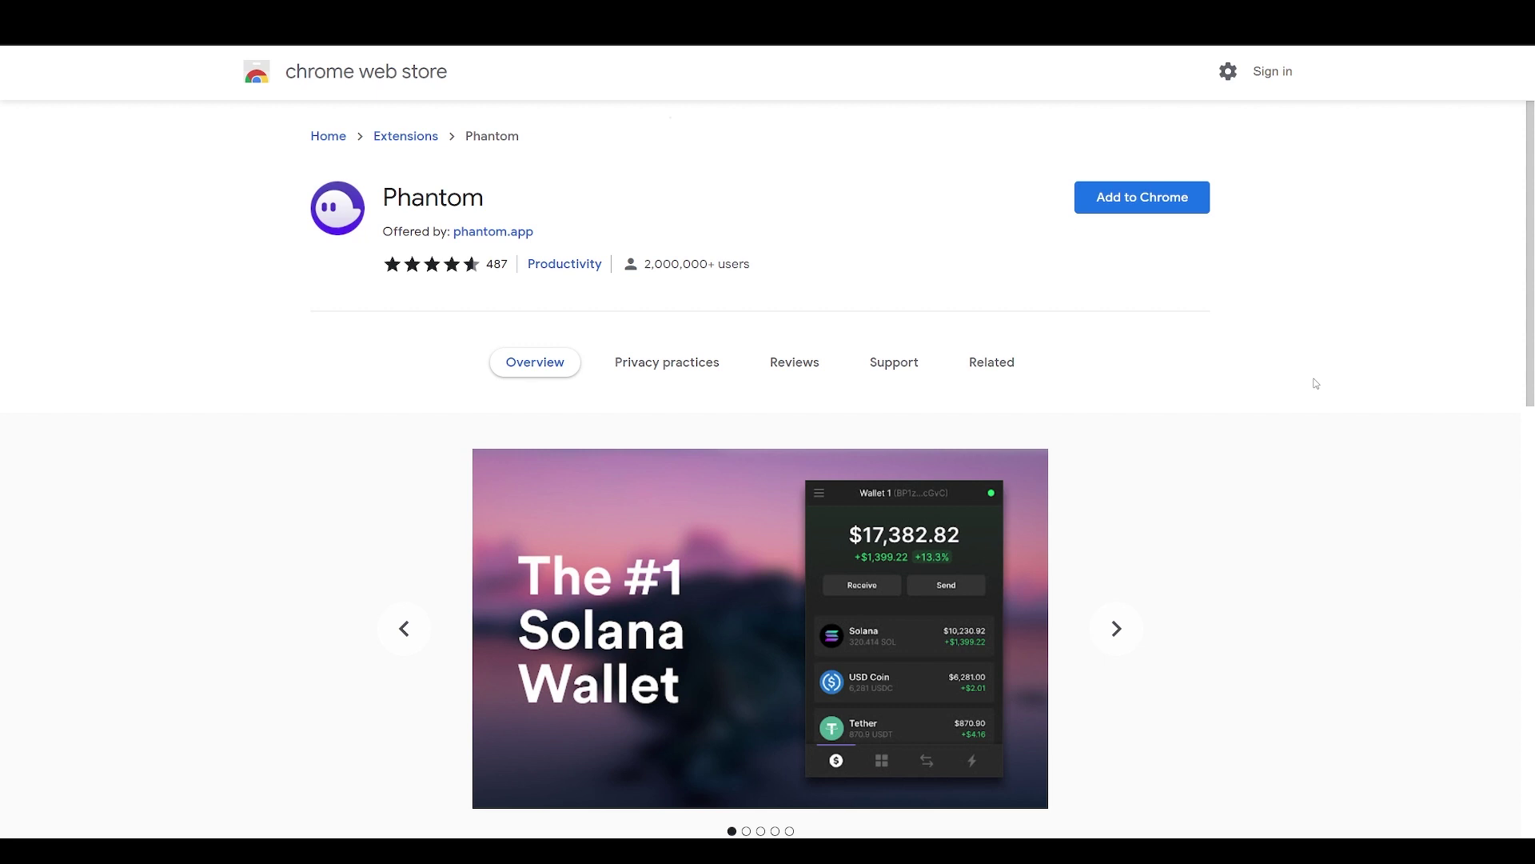
- Add the Phantom extension to Chrome from its Web Store listing and confirm
click(1156, 207)
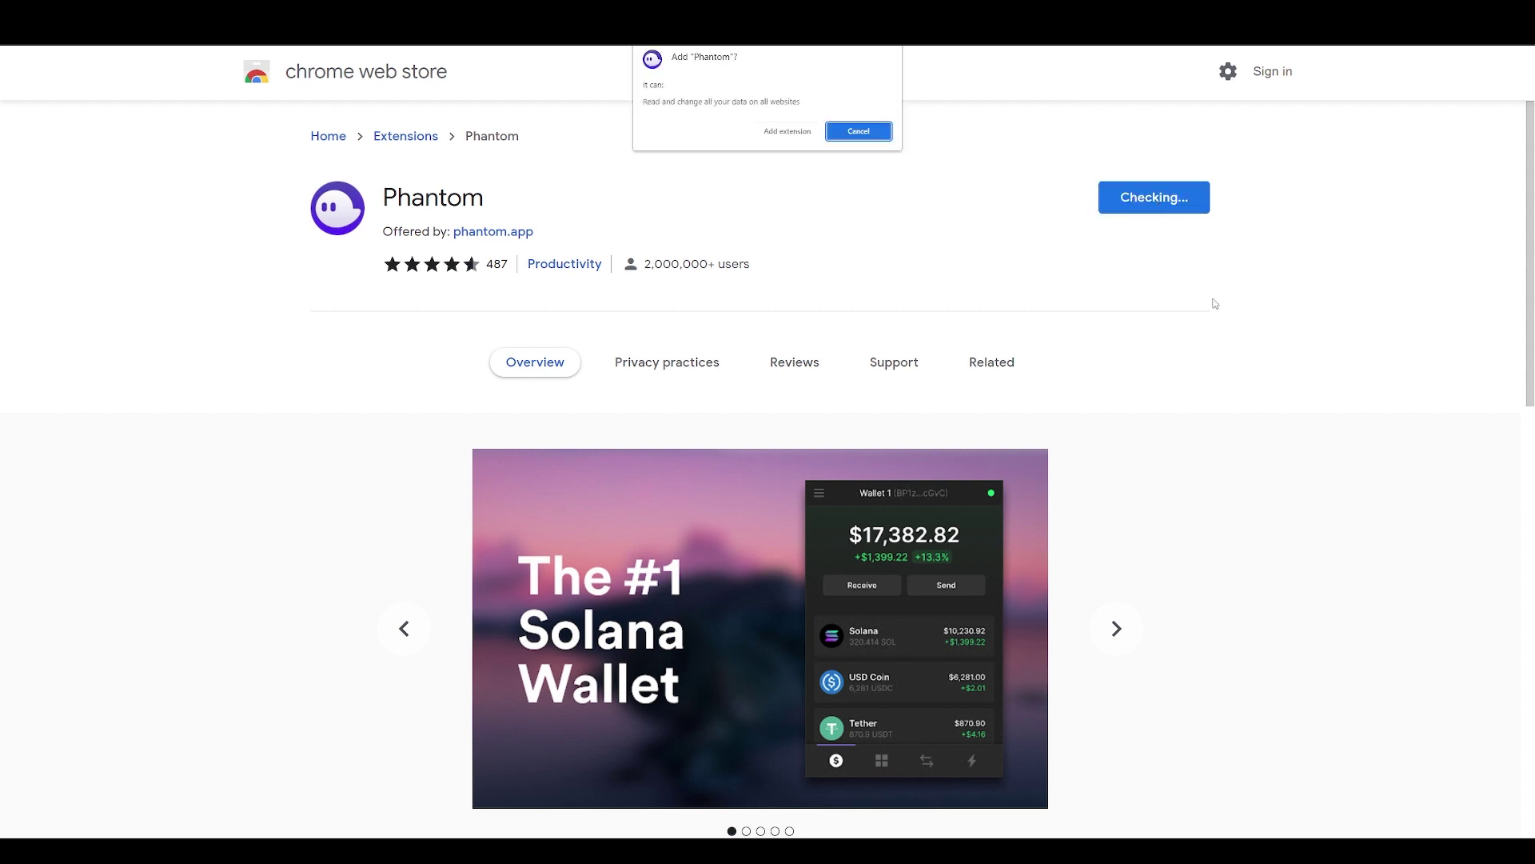
click(787, 131)
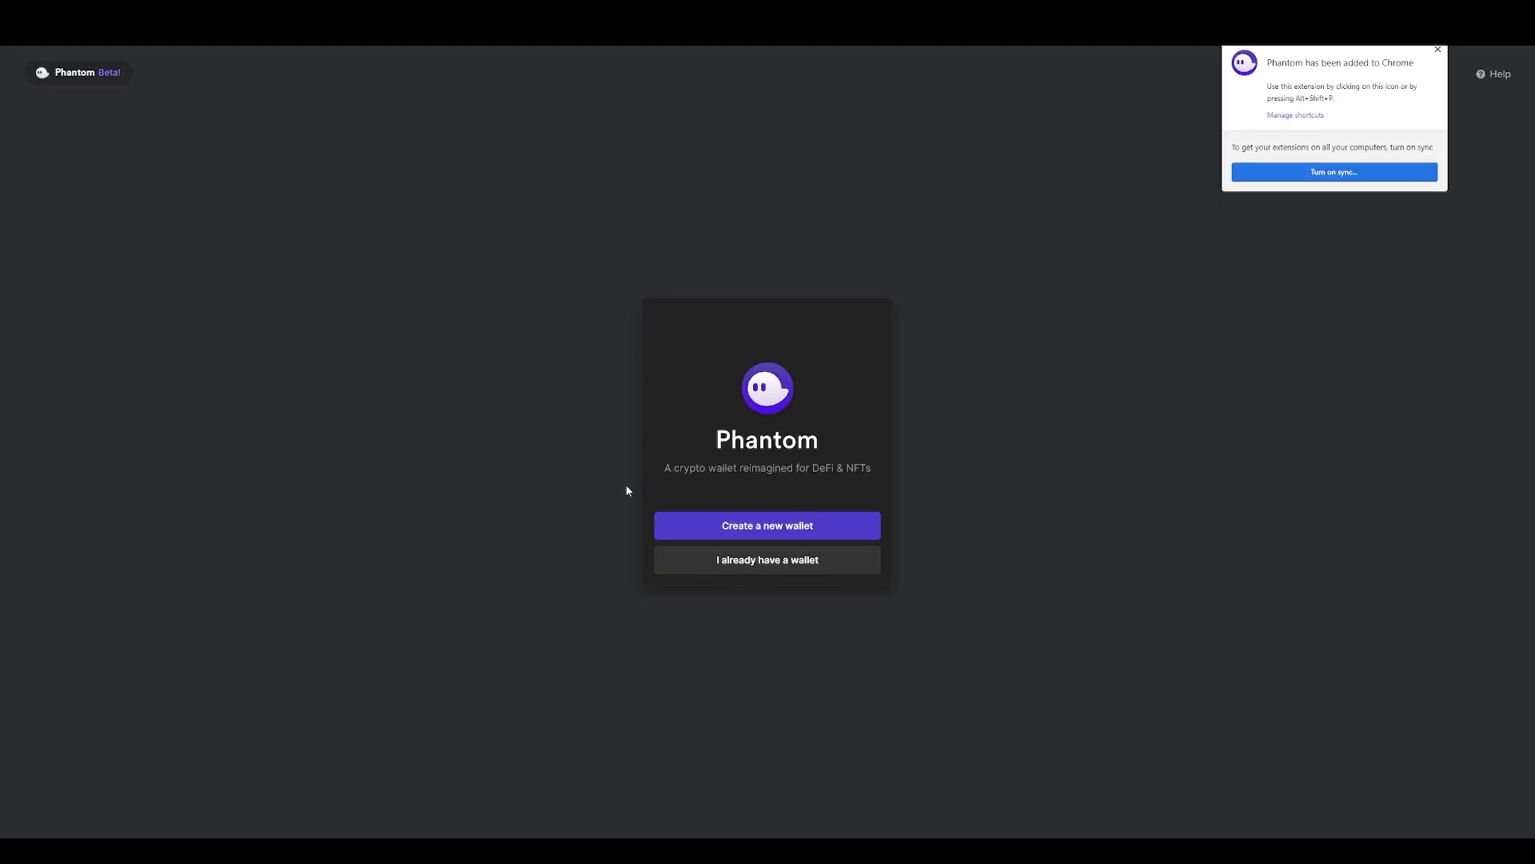
- Start a new Phantom wallet and enter the wallet password in both password fields
click(787, 532)
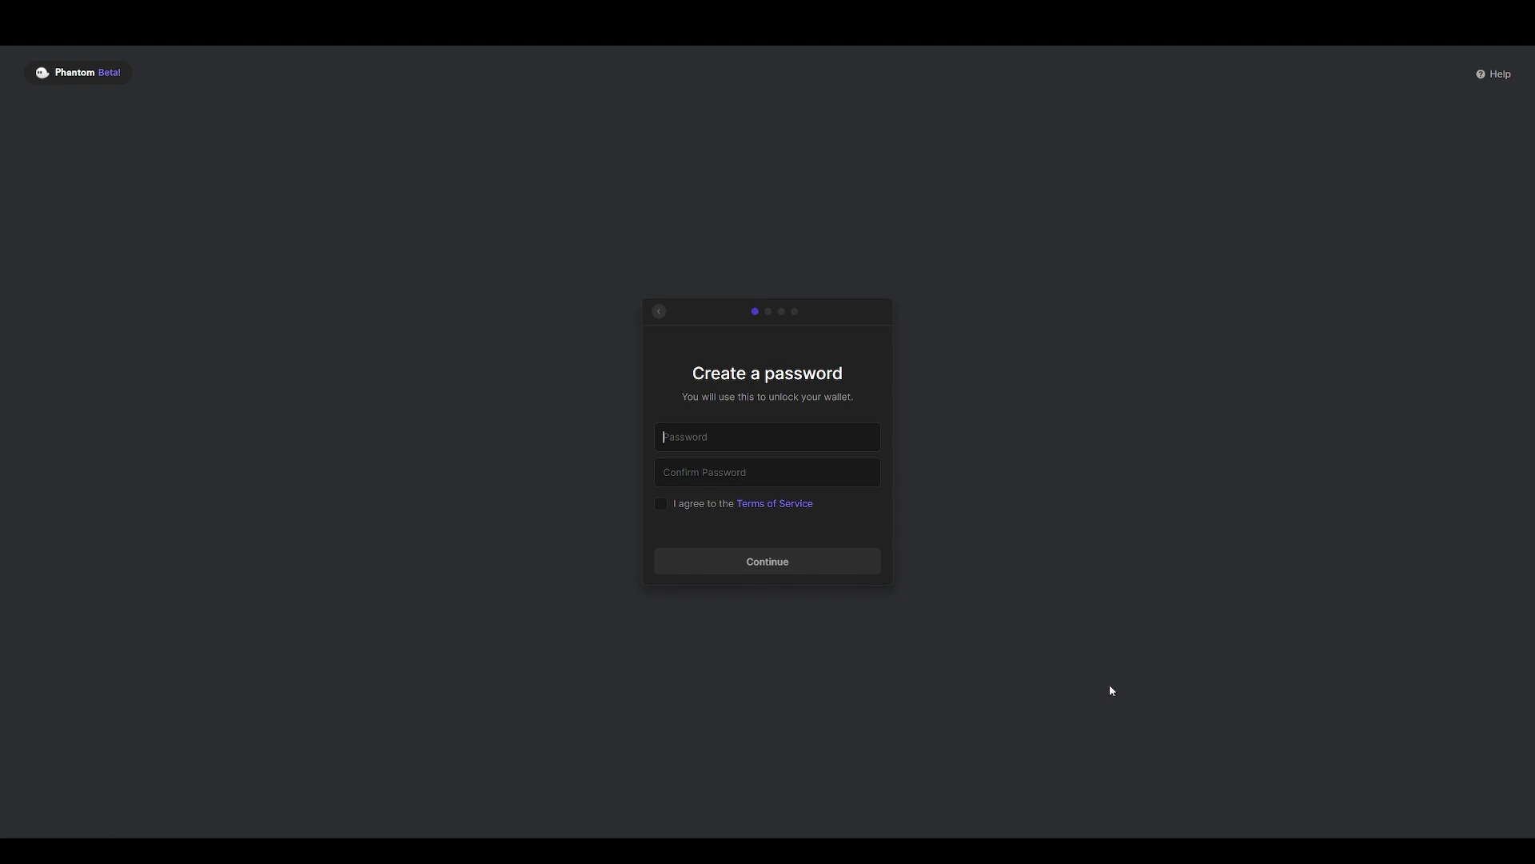
text(•••••••••)
click(717, 474)
text(•••••••••)
- Accept the Terms of Service, confirm the recovery phrase is saved, and pass the keyboard shortcut step
click(661, 503)
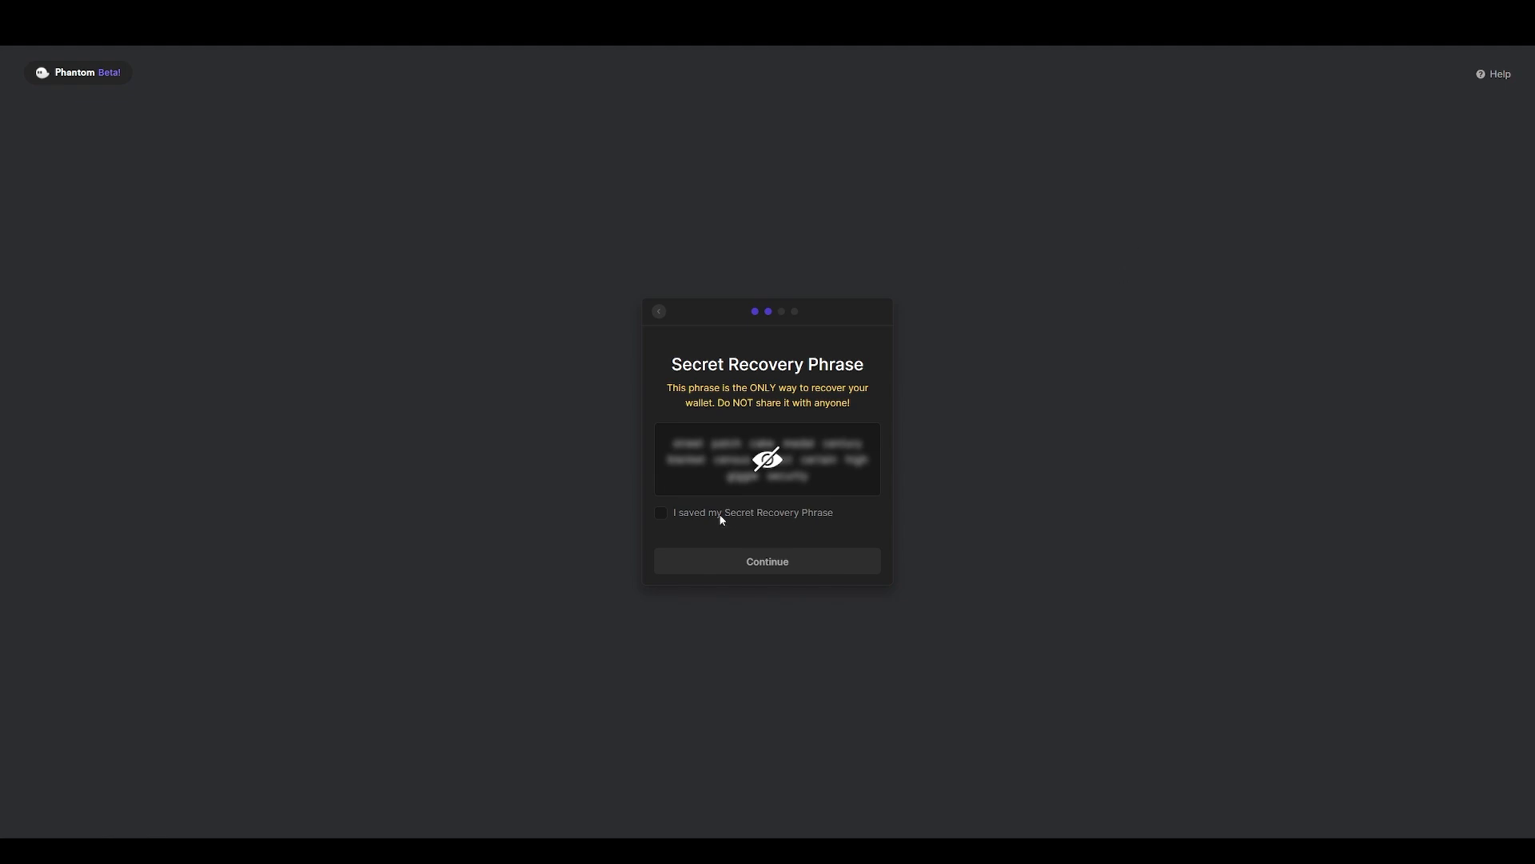
click(792, 518)
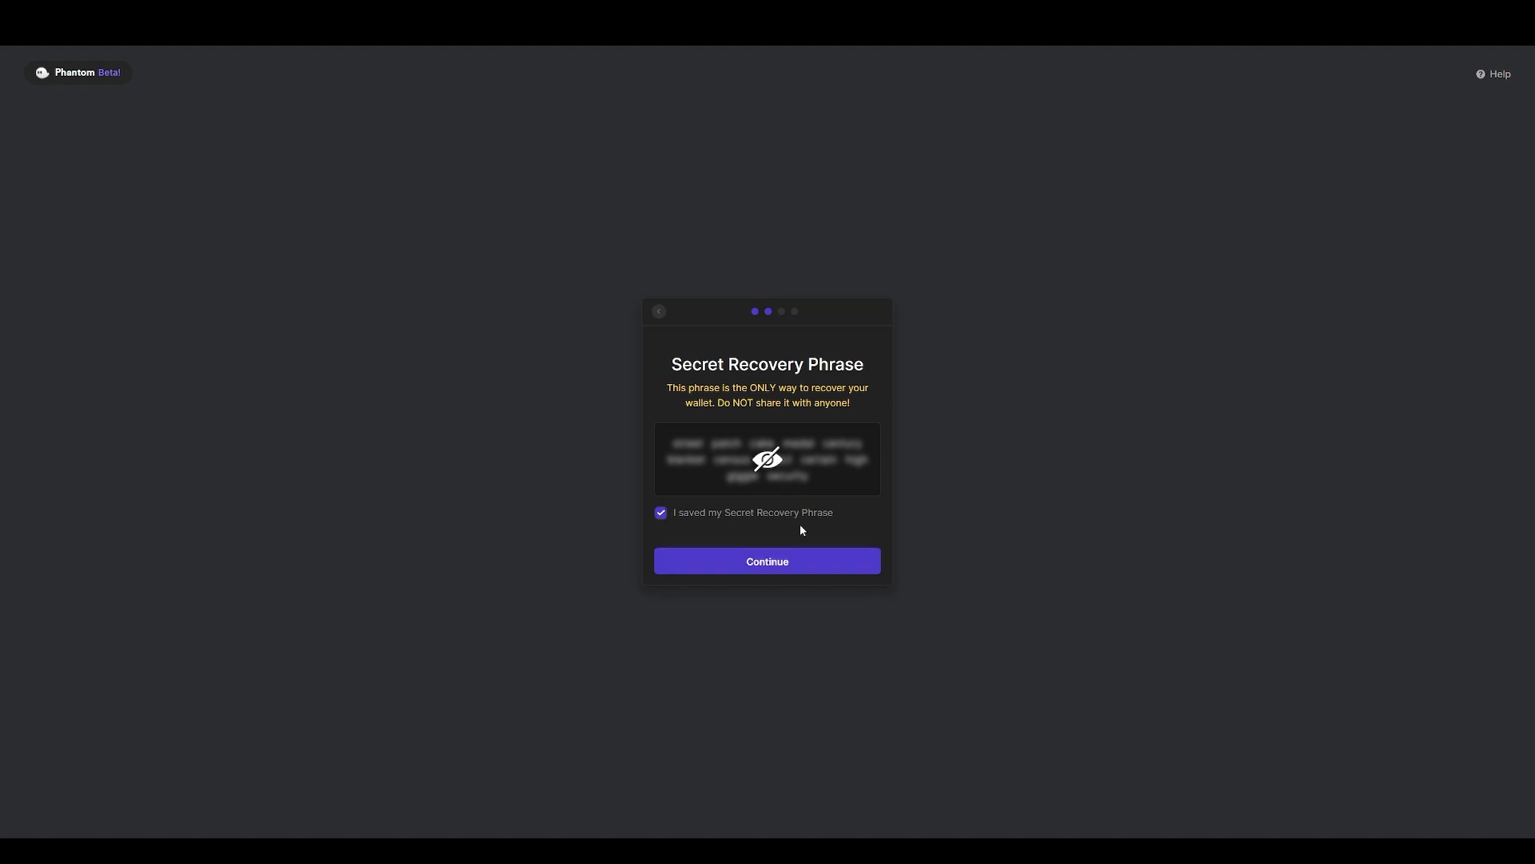
click(808, 564)
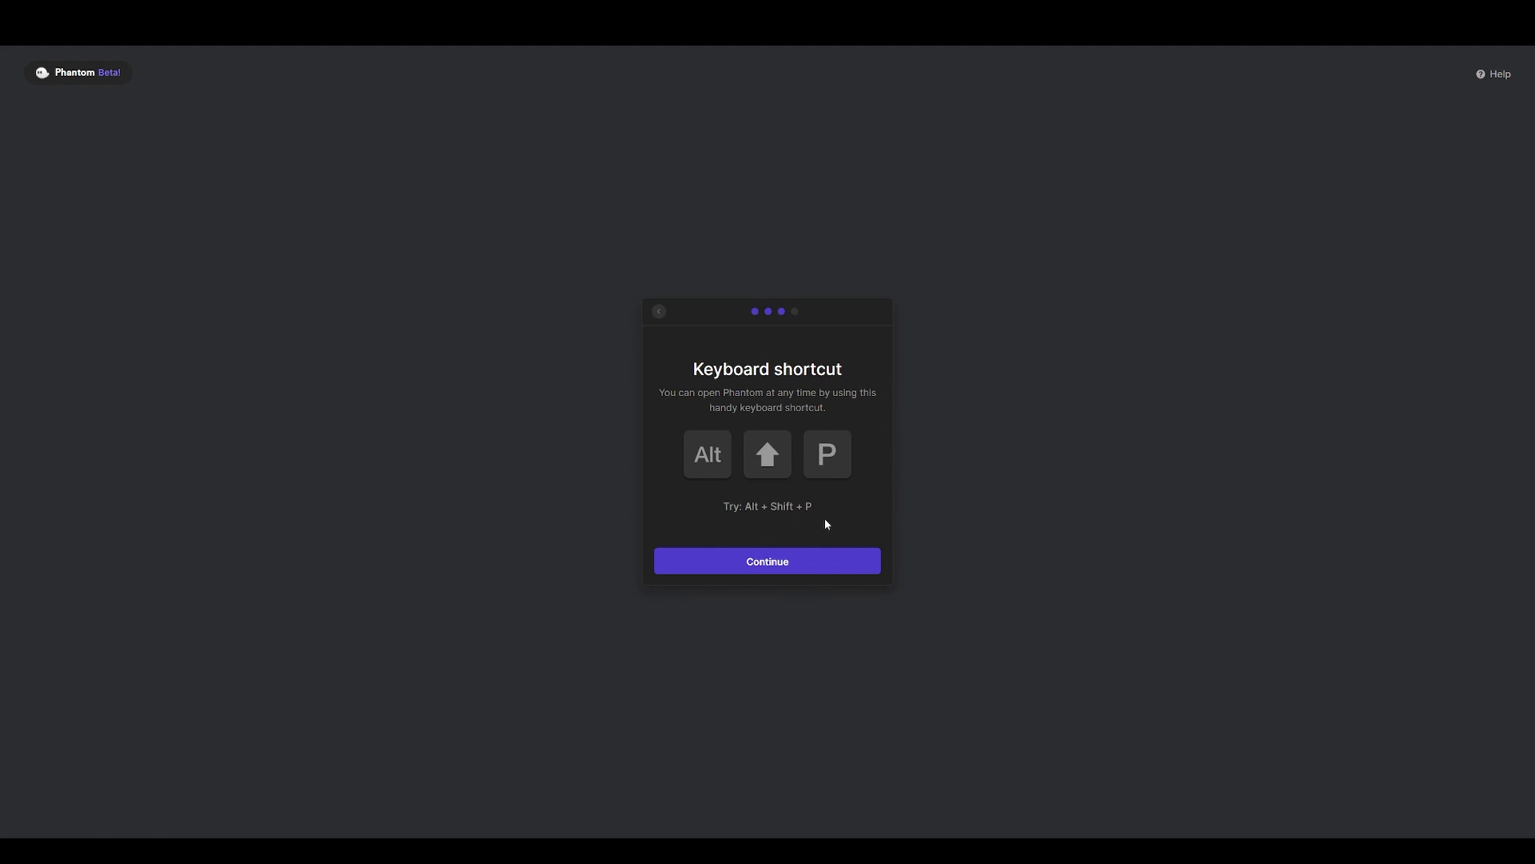
click(869, 573)
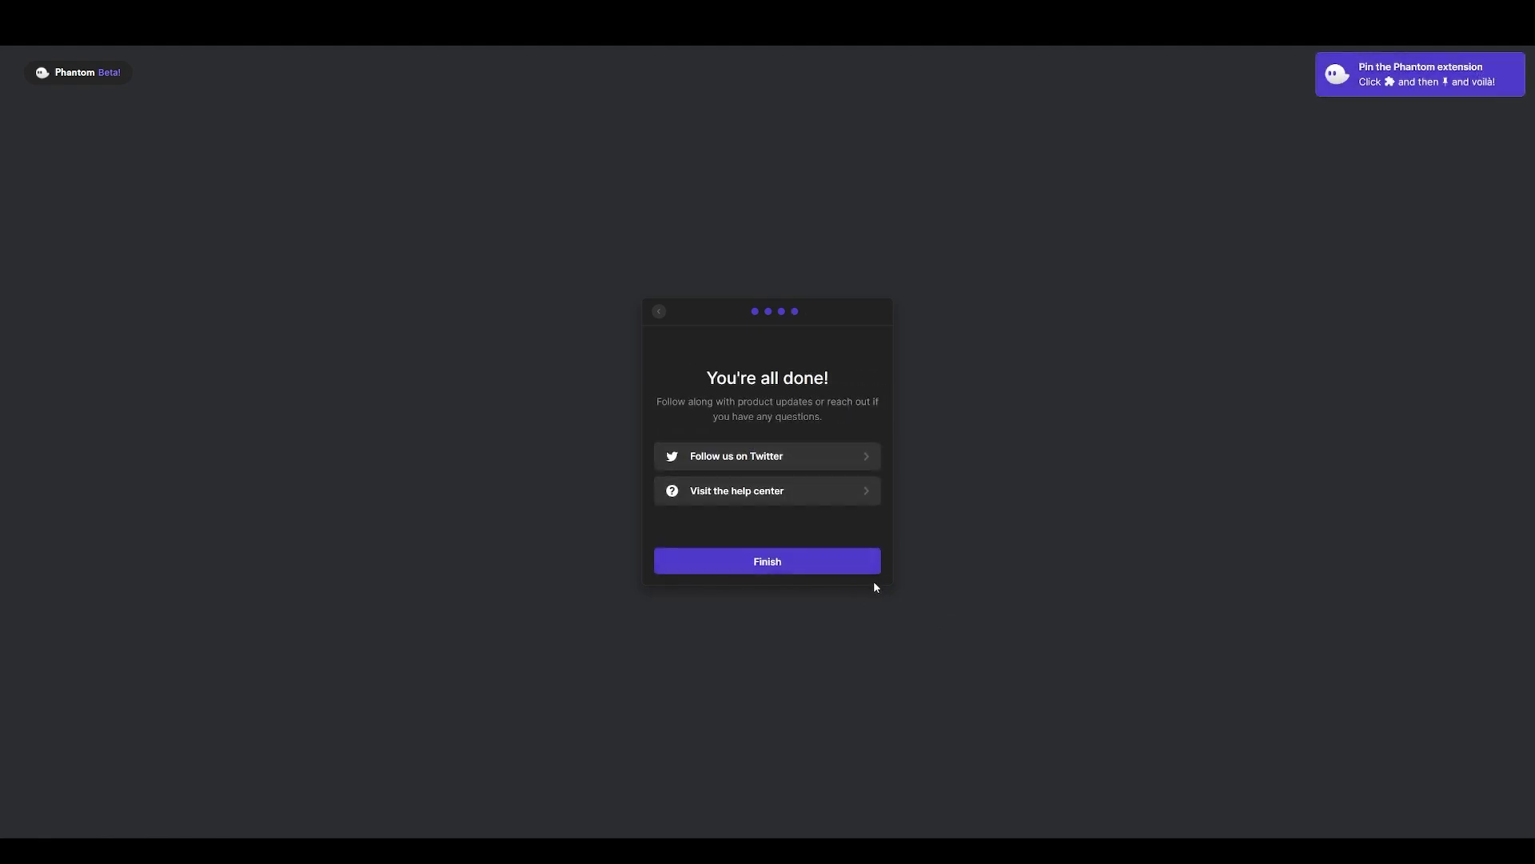
- Finish onboarding, pin Phantom to the Chrome toolbar, and open the wallet showing 0 SOL
click(766, 561)
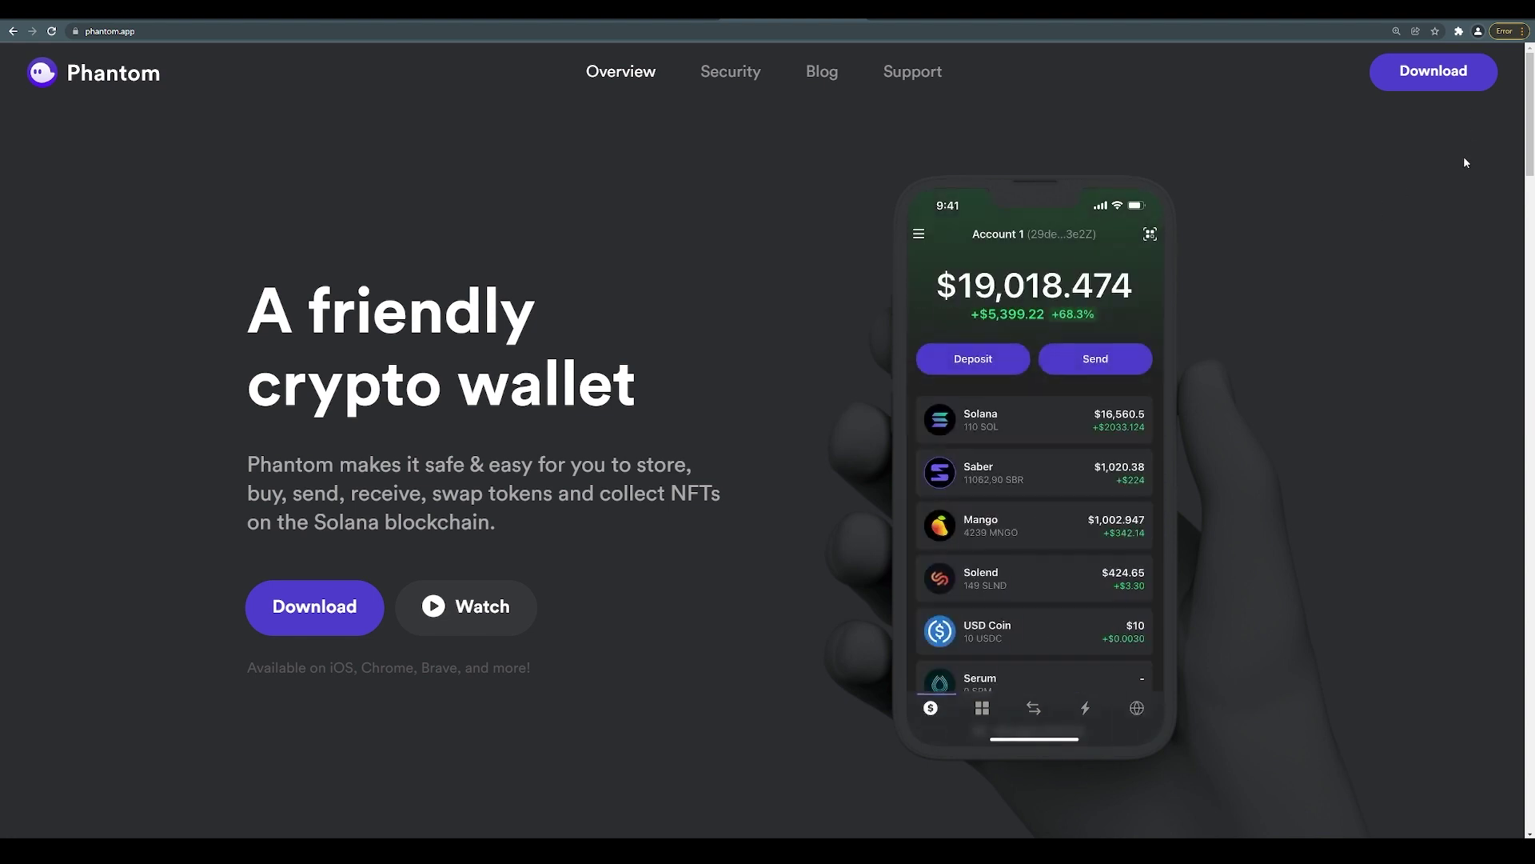
click(1459, 32)
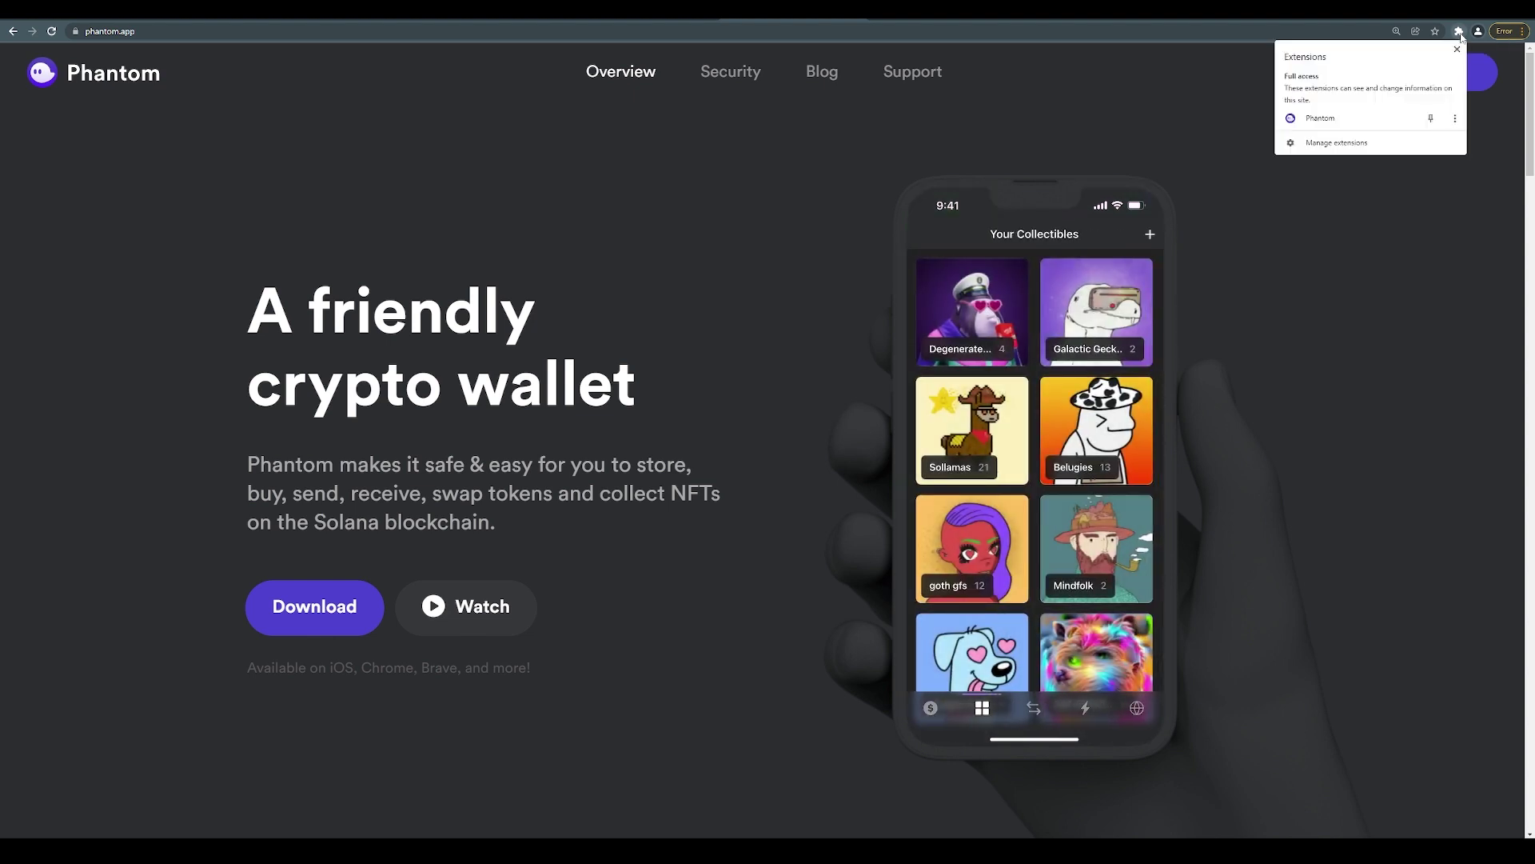
click(1431, 119)
click(1441, 31)
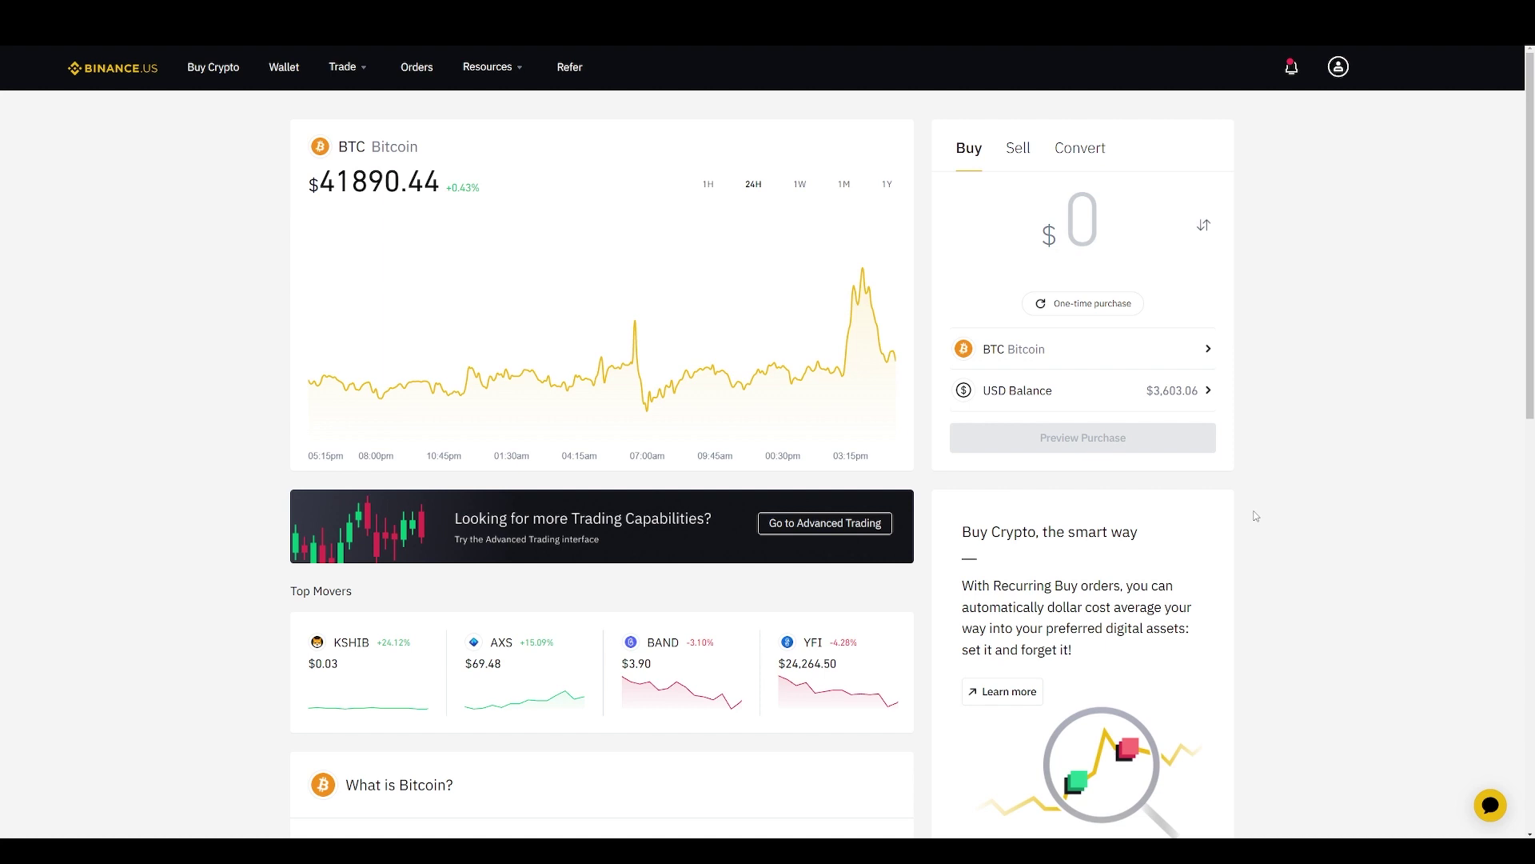
- Switch the Binance.US buy coin to SOL Solana and enter a $5 amount
click(1199, 350)
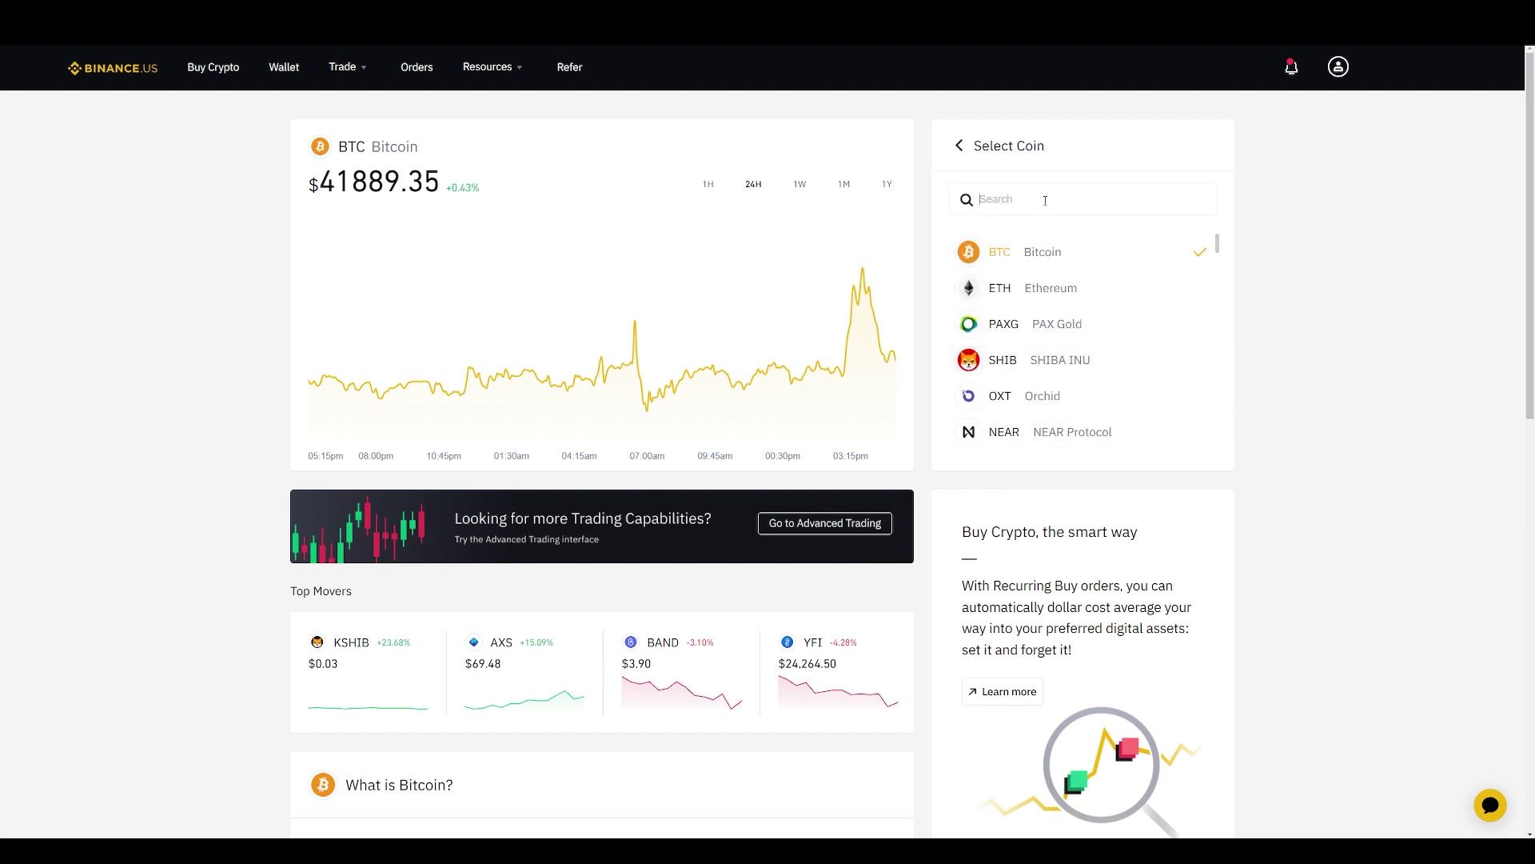
text(sol)
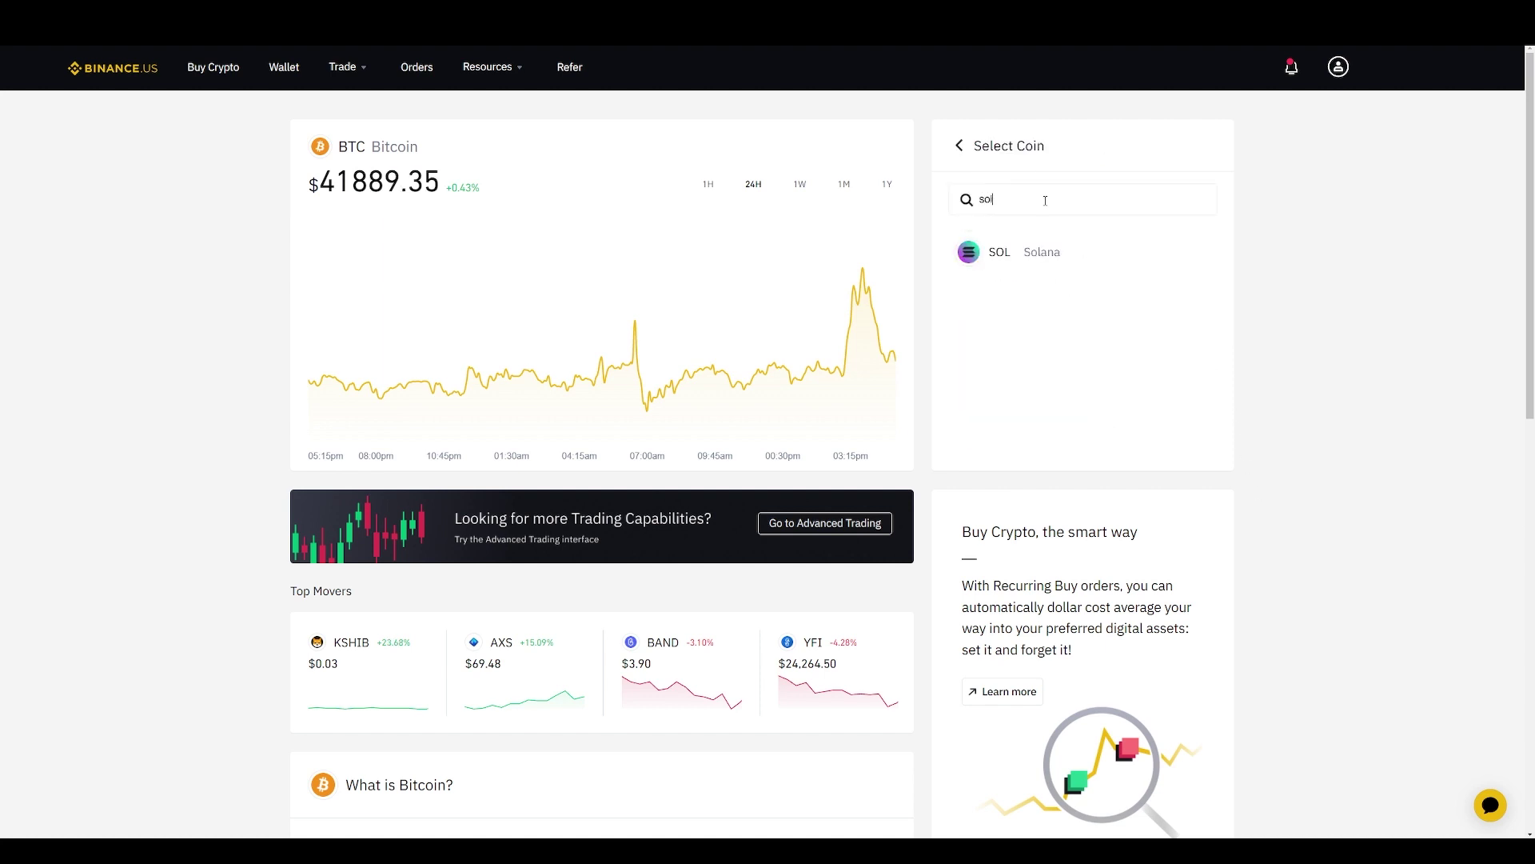
click(1022, 262)
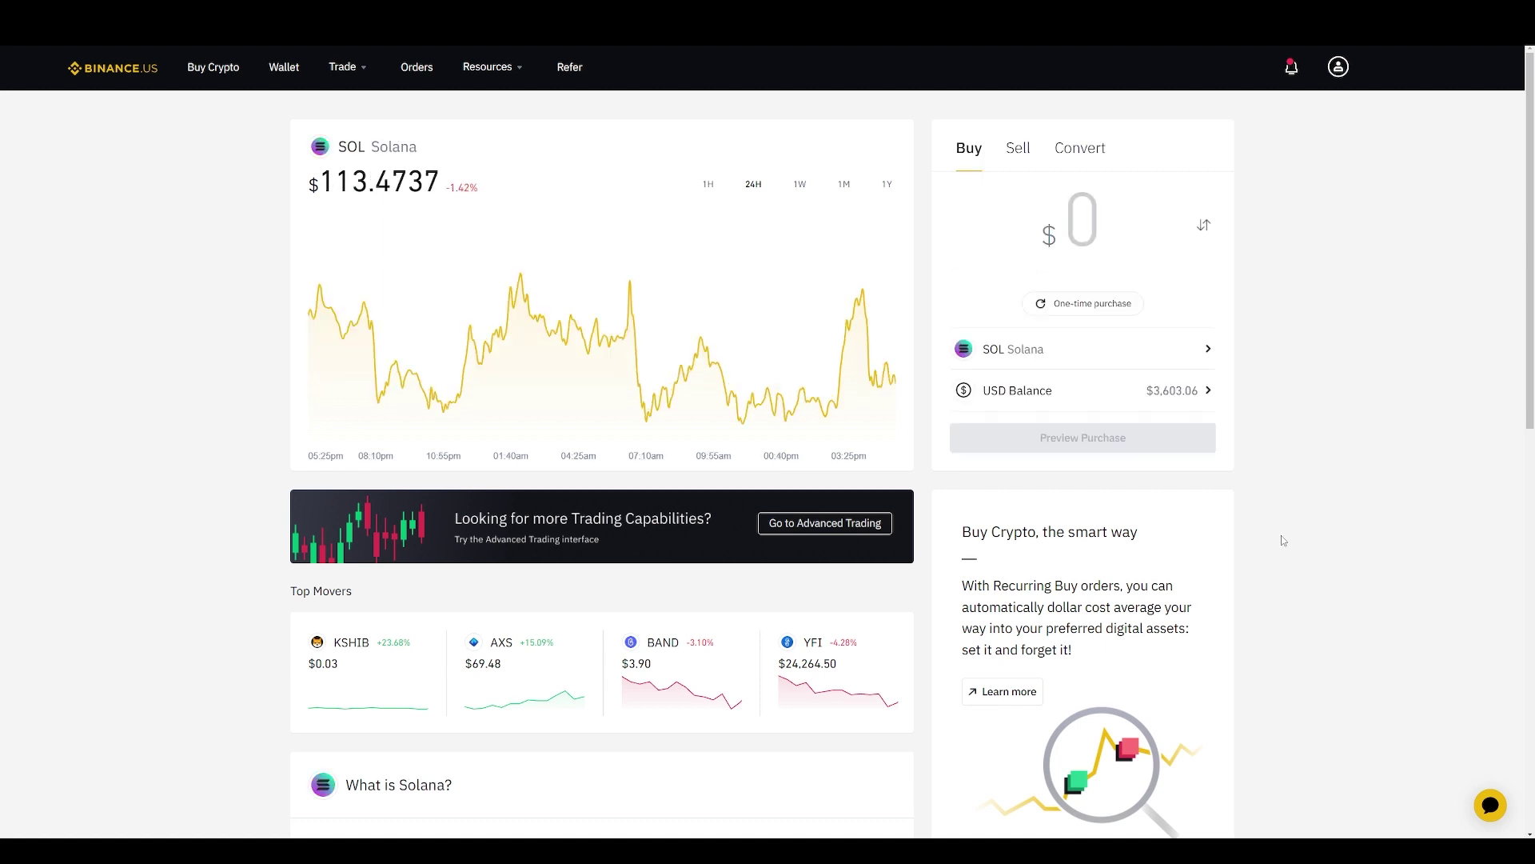
text(5)
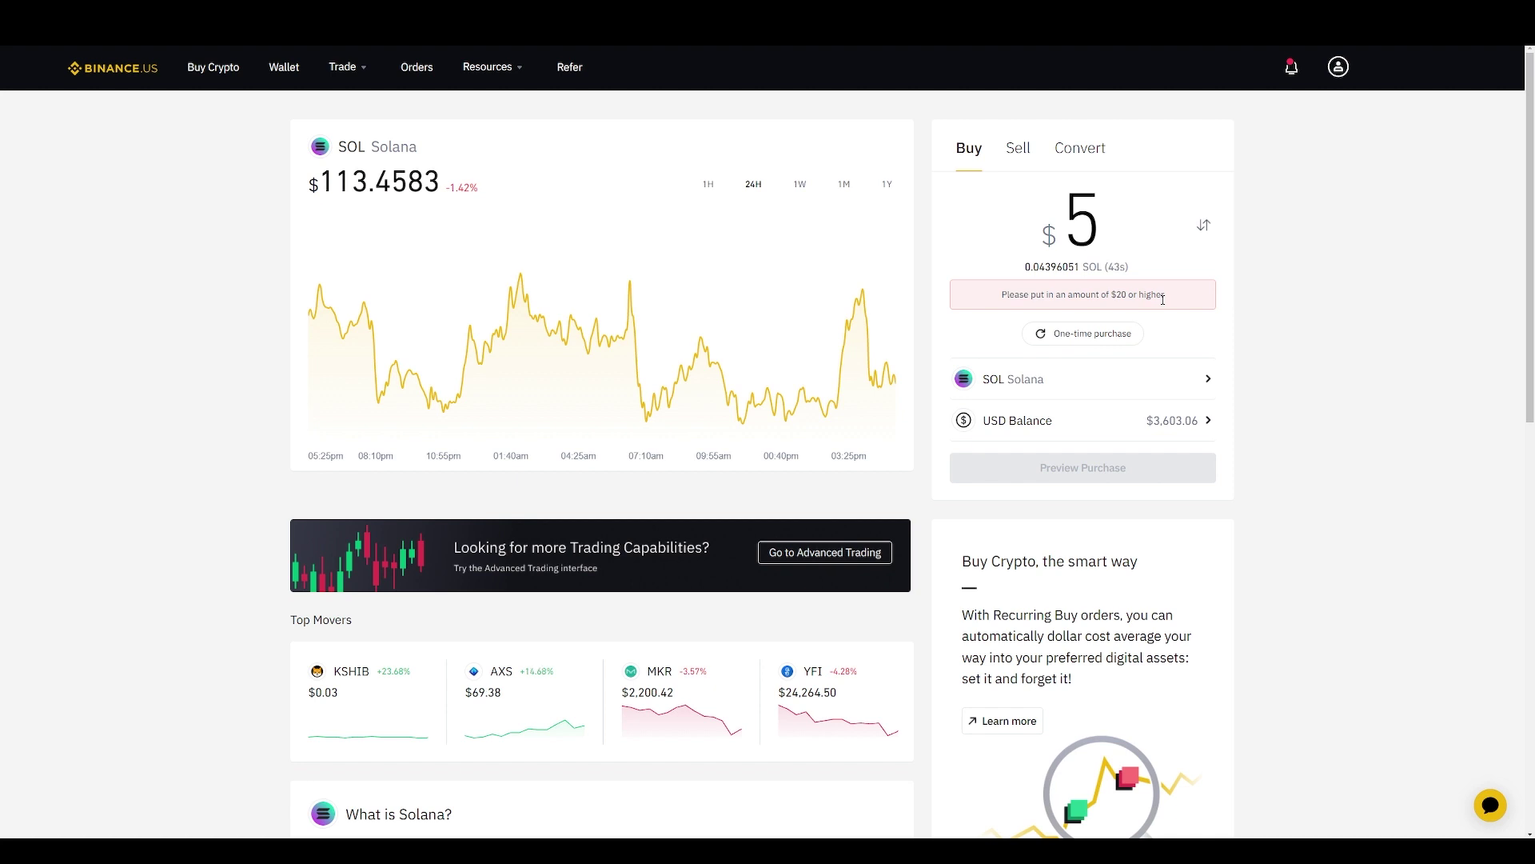
- Change the SOL buy amount from $5 to $20, then $100, and go to the Markets page
key(BackSpace)
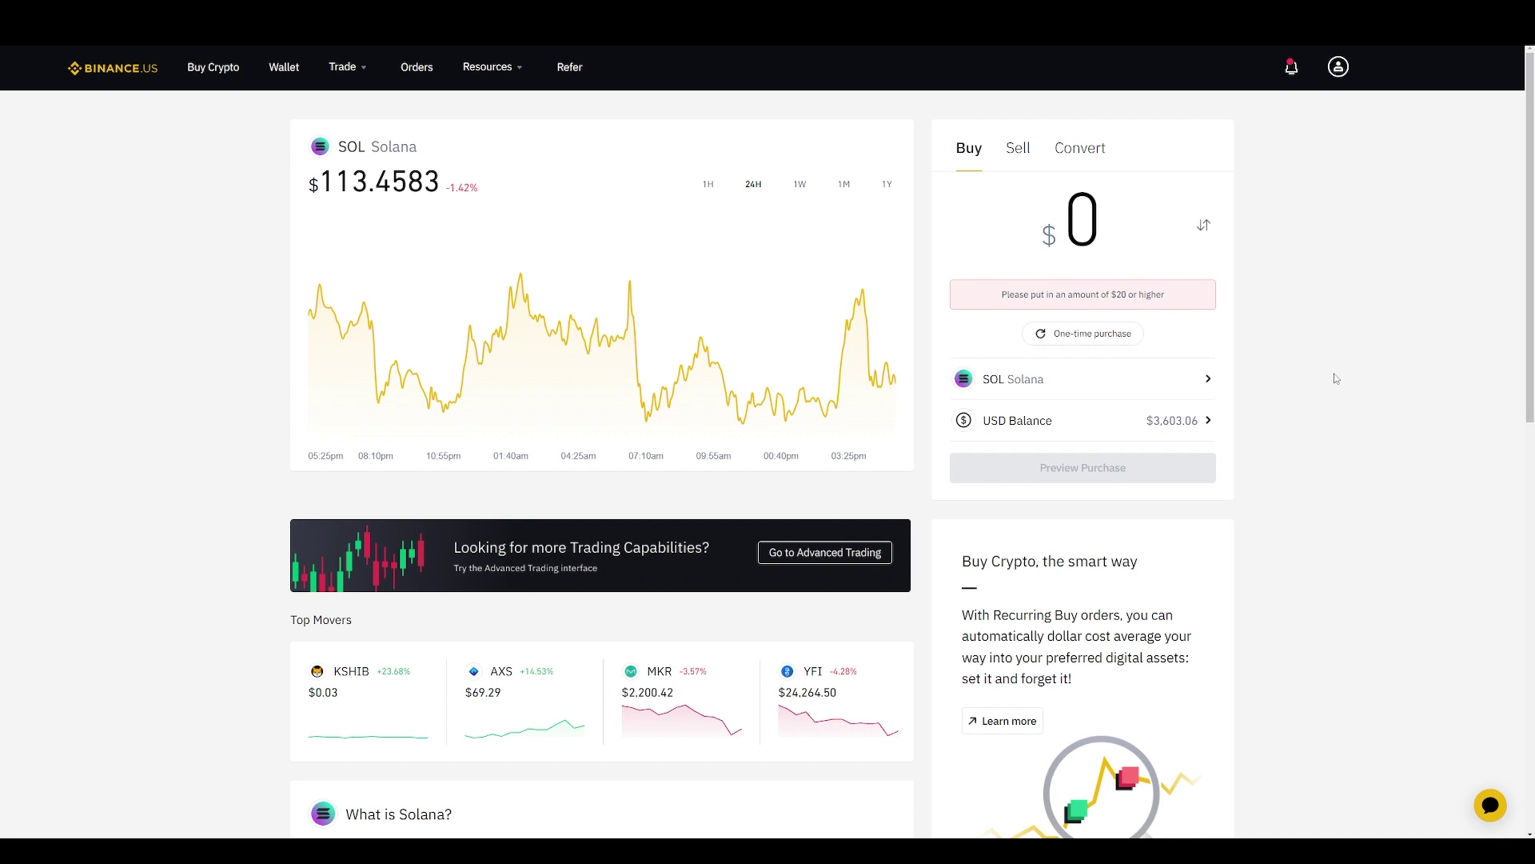
click(1090, 226)
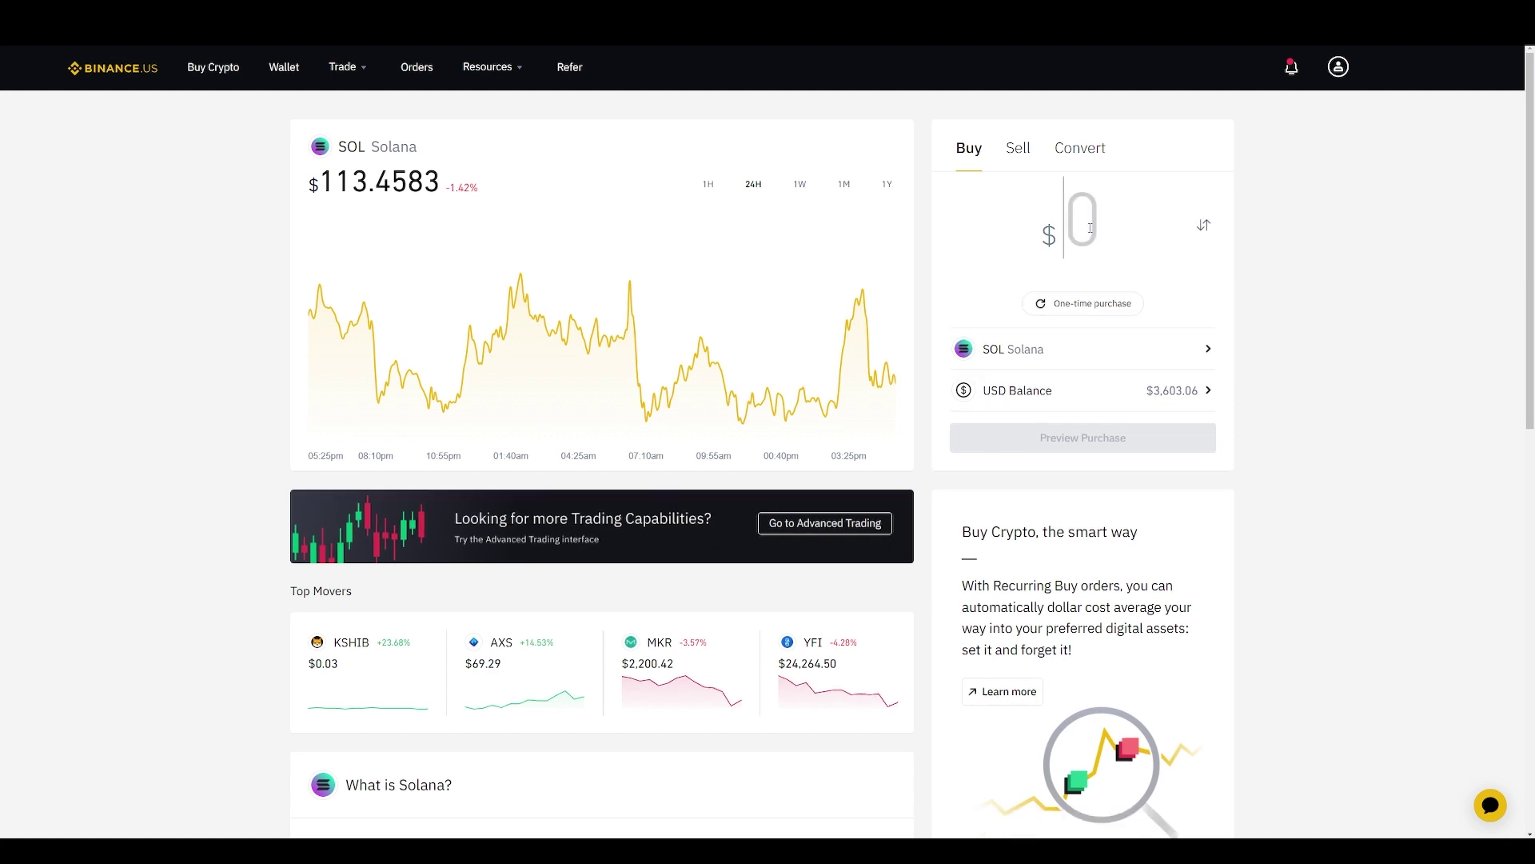
text(20)
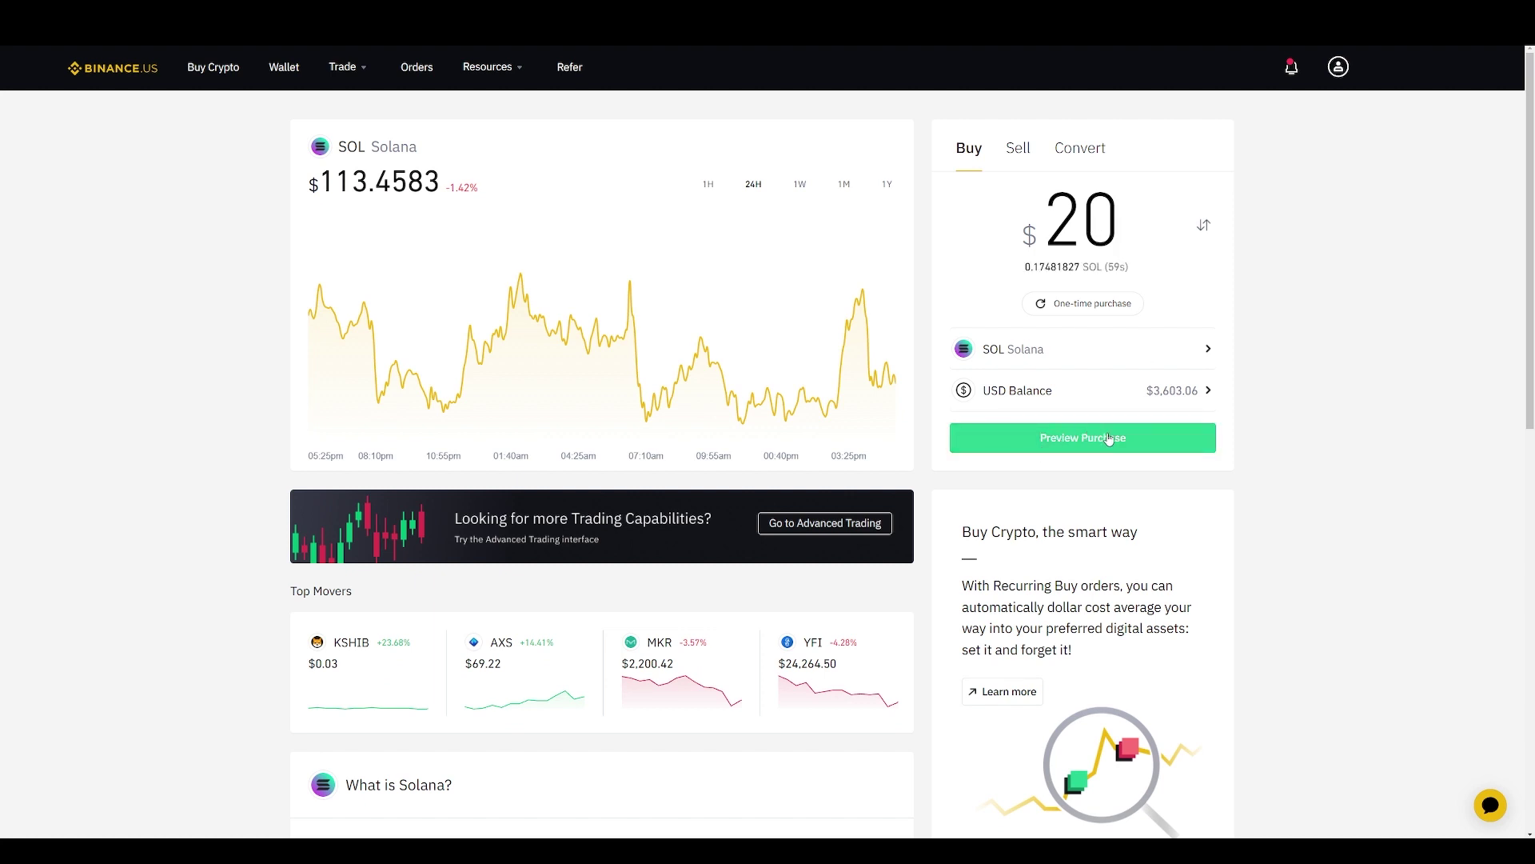
drag(1120, 223, 1001, 209)
text(100)
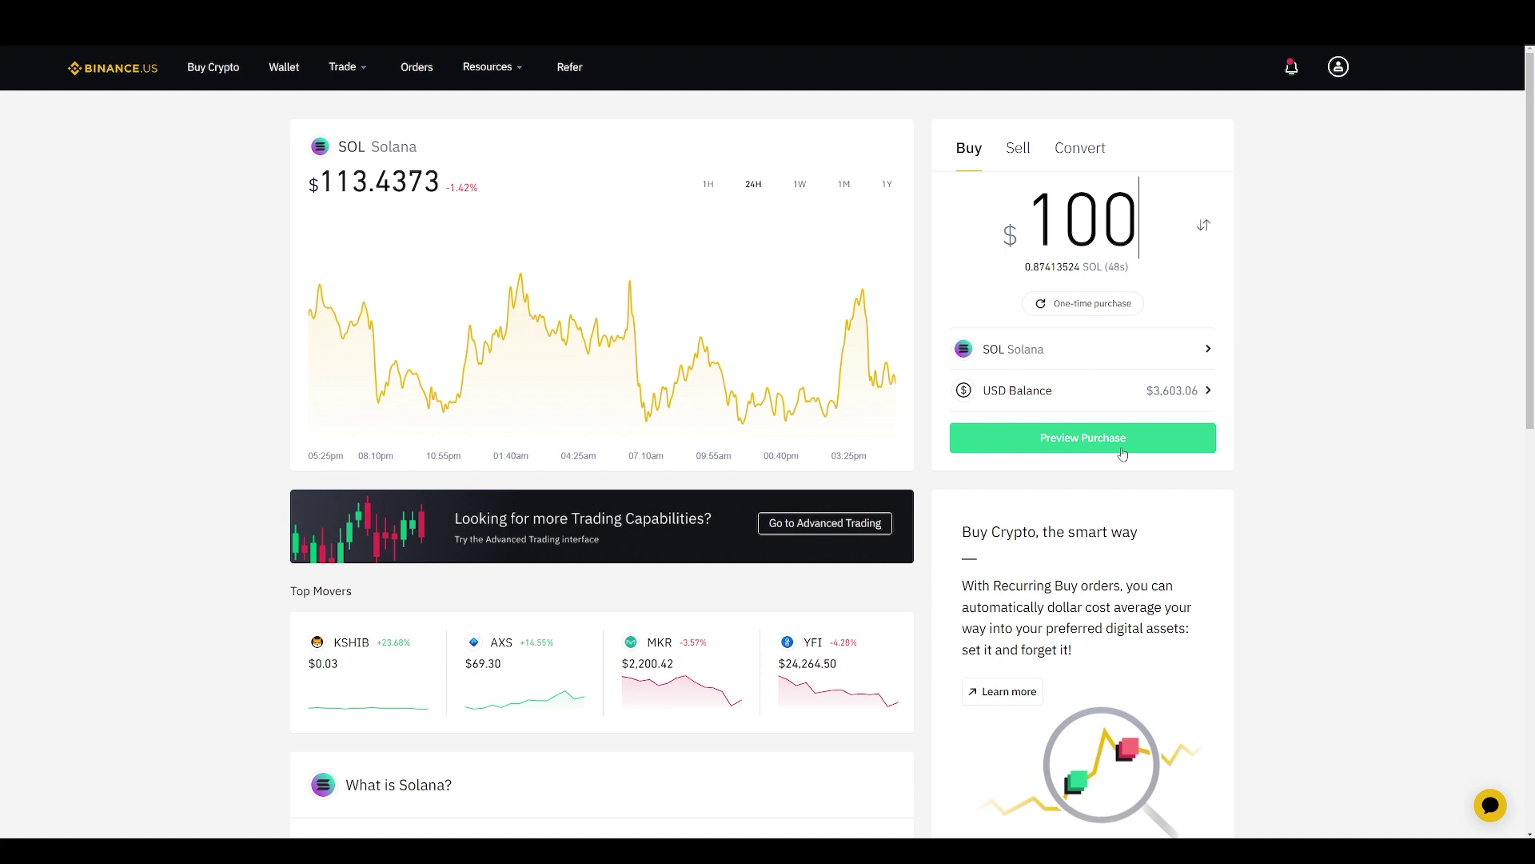
mouse_move(362, 75)
click(376, 110)
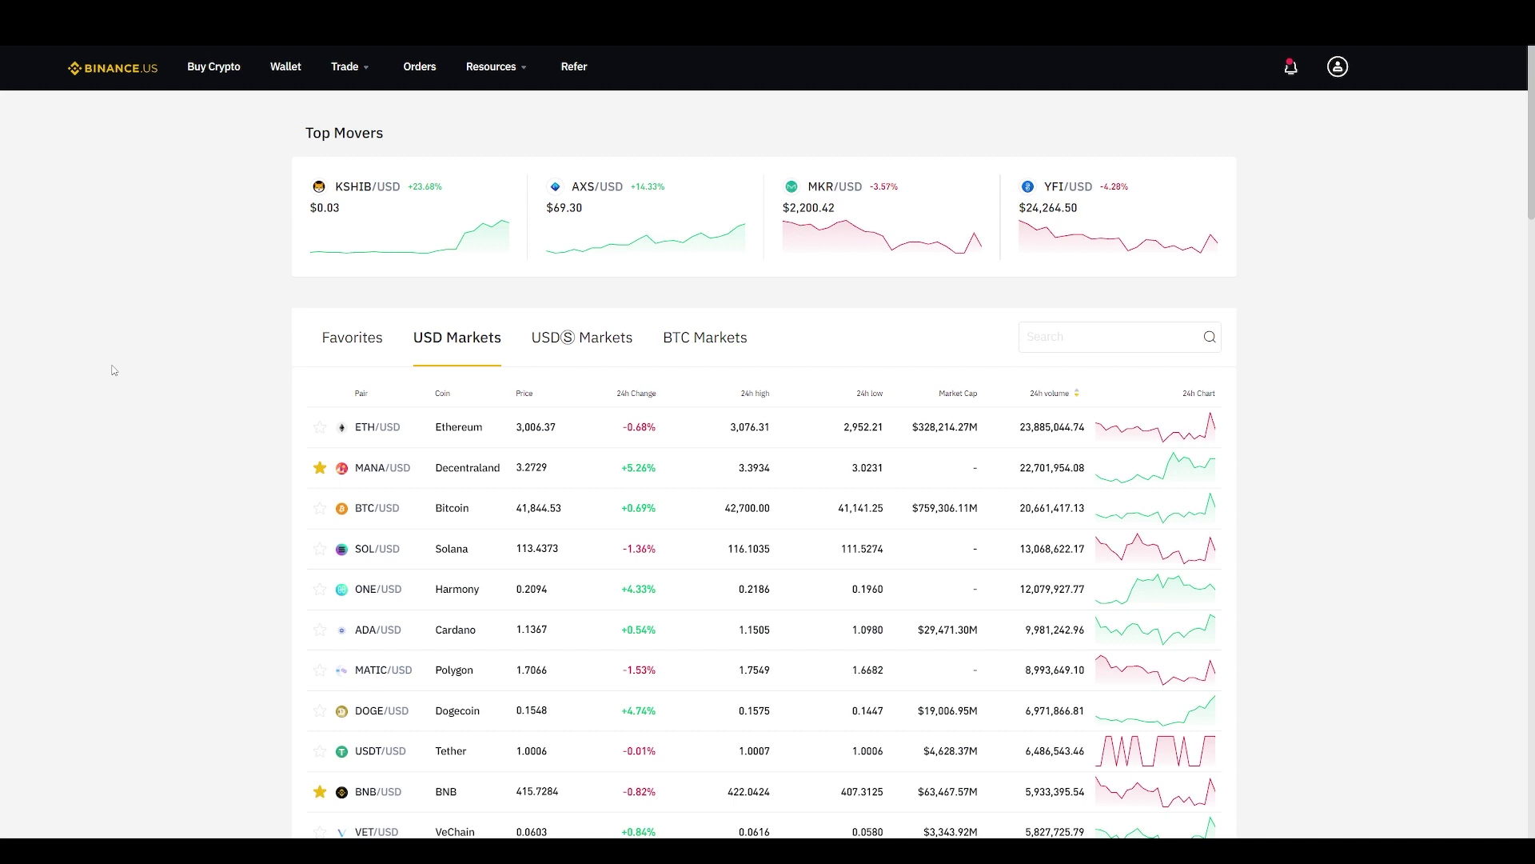
- Search the markets list for sol and open the SOL/USD trading page
click(1146, 339)
text(sol)
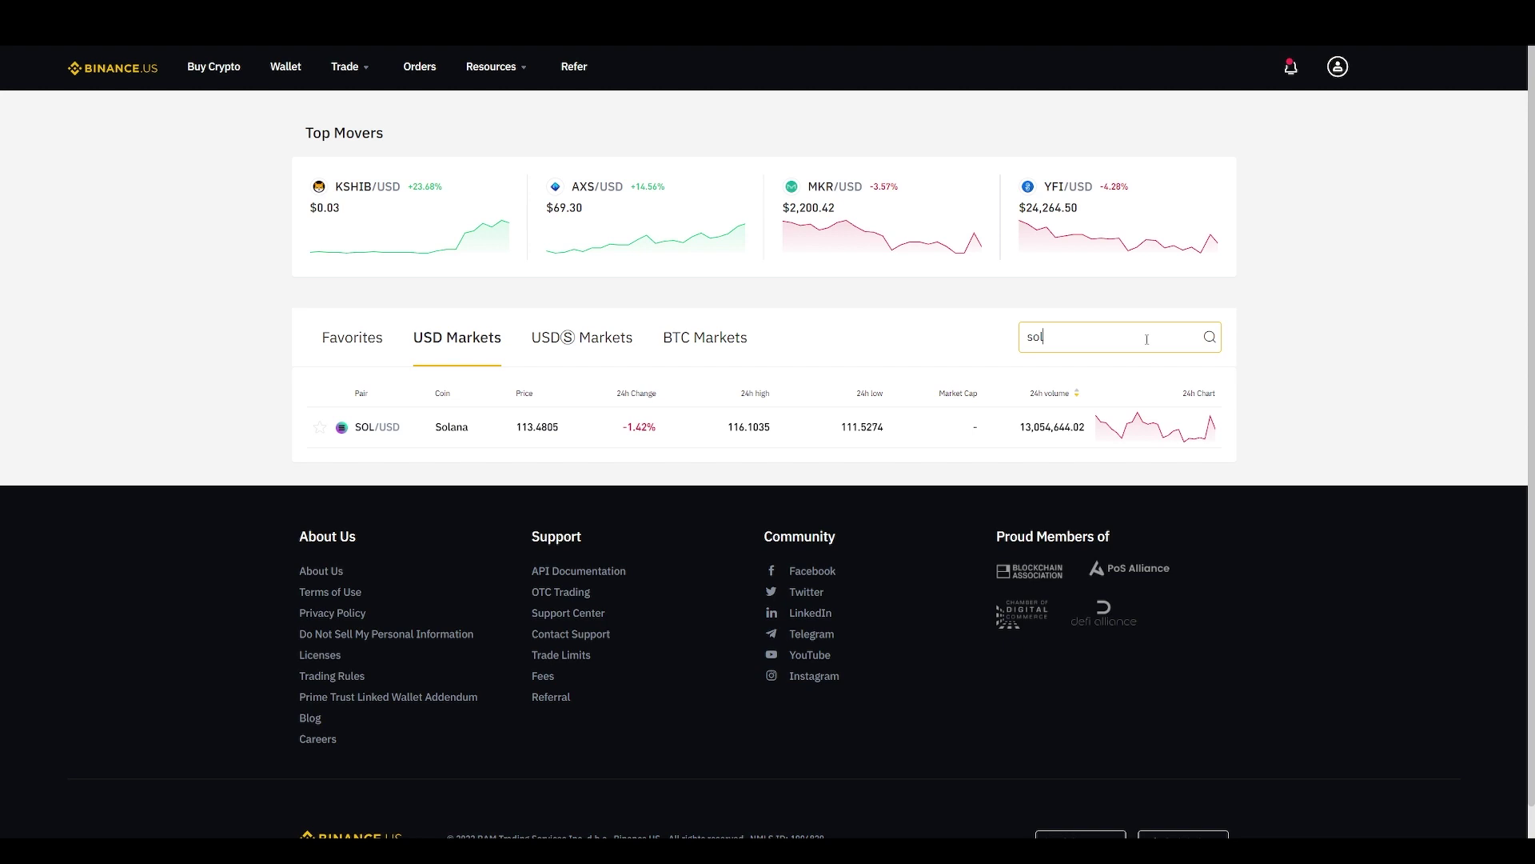
mouse_move(1185, 432)
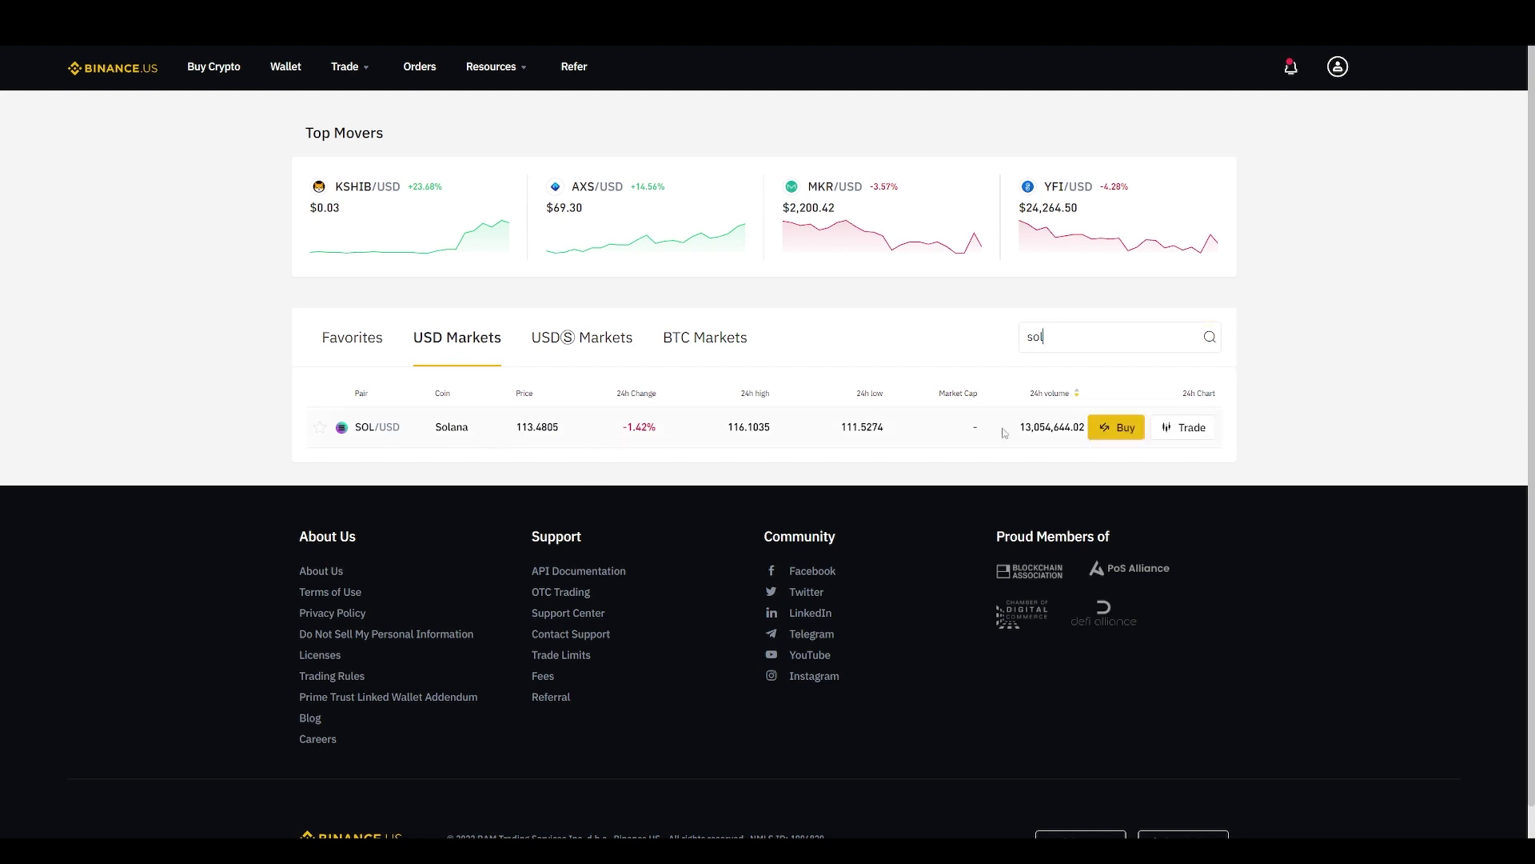
click(1134, 433)
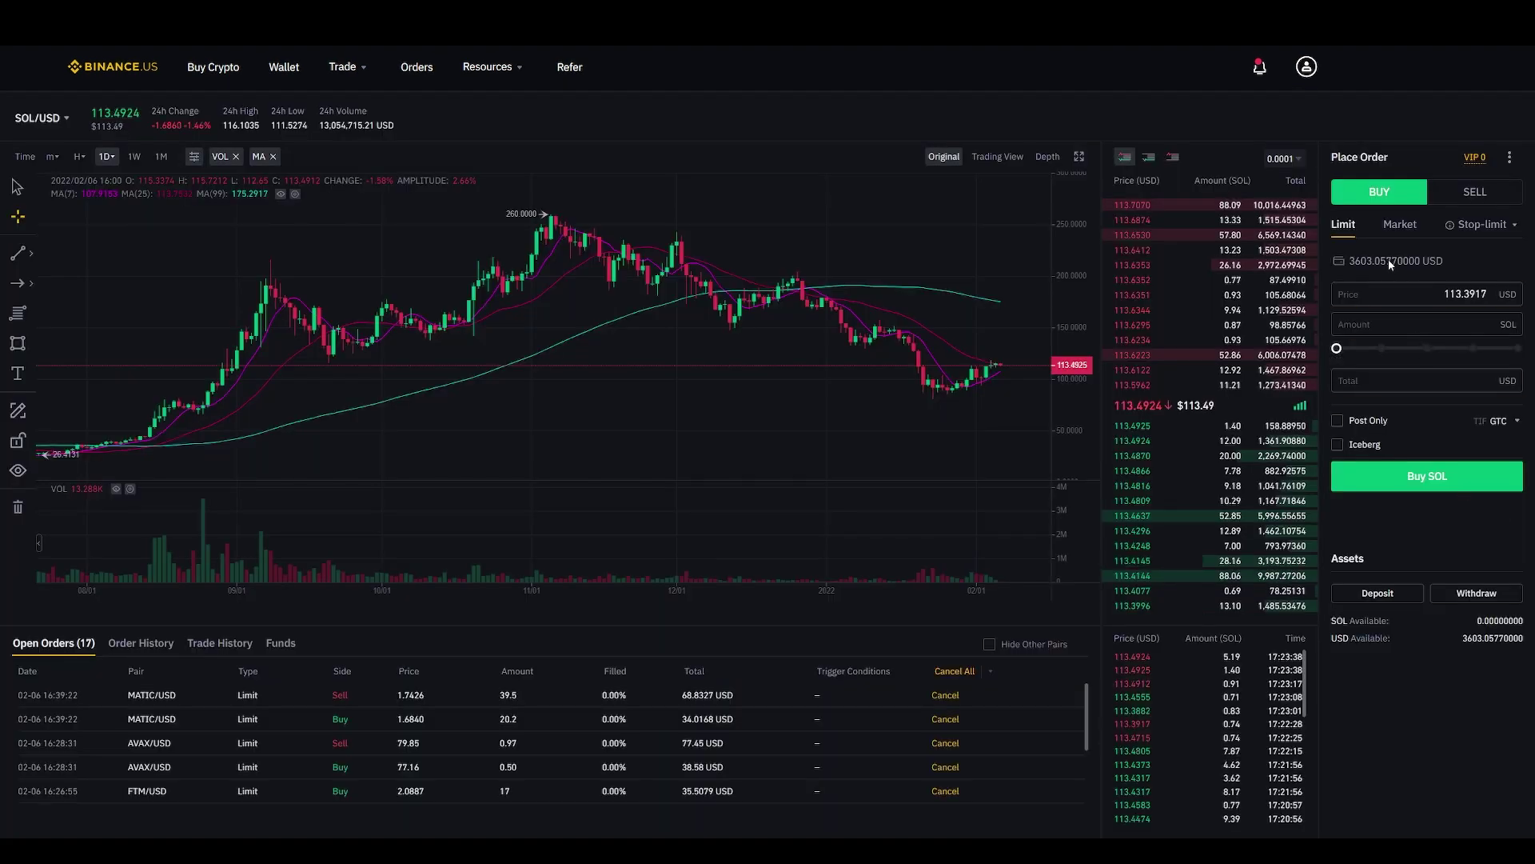
- Place a limit buy for 1 SOL at 113.5531 USD, taking the price from the order book
click(1396, 294)
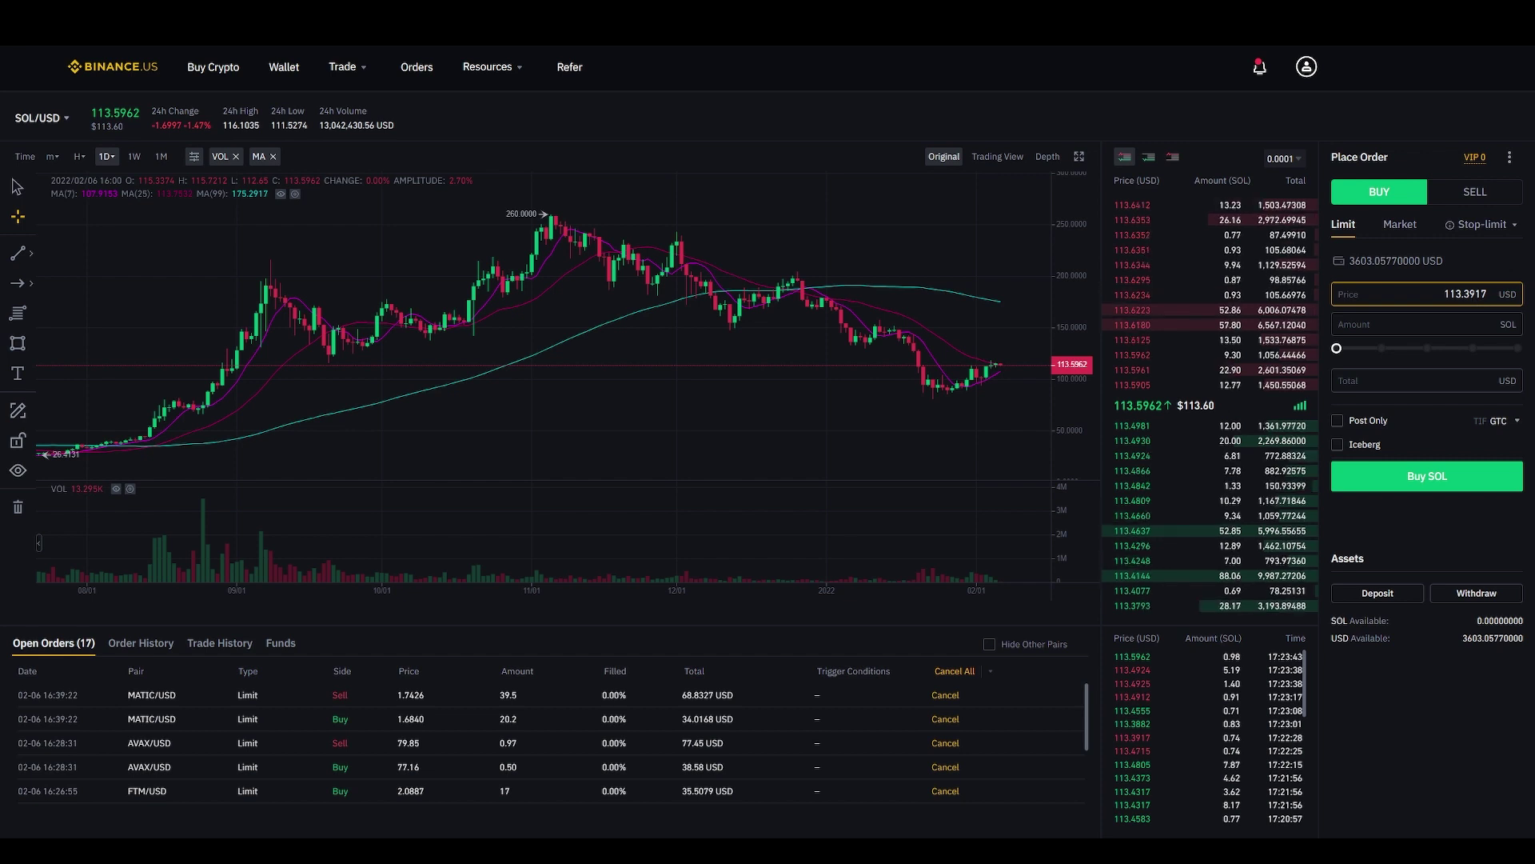
mouse_move(1163, 472)
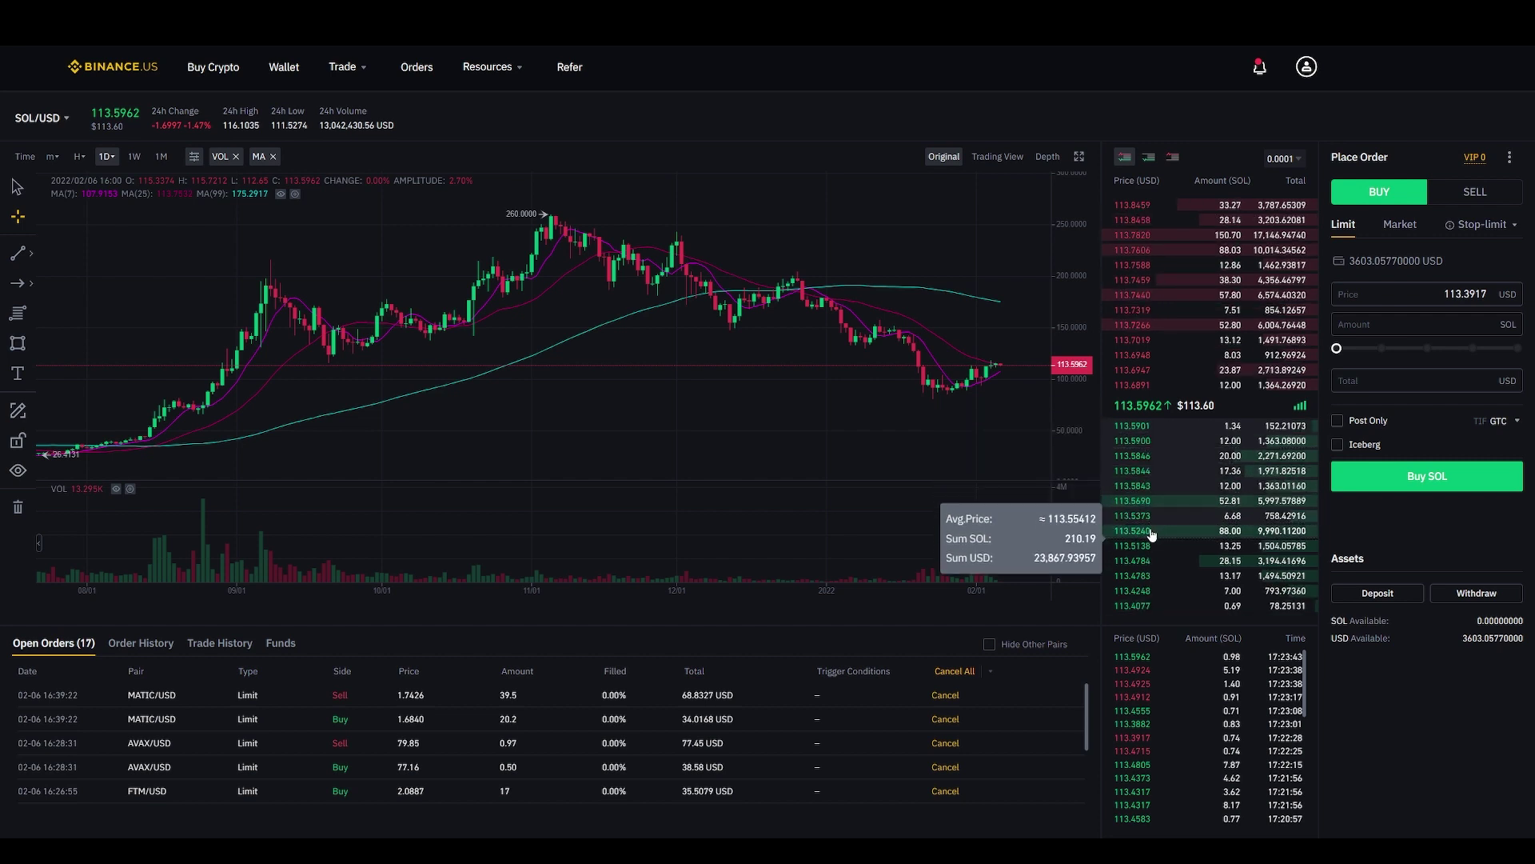
click(1152, 542)
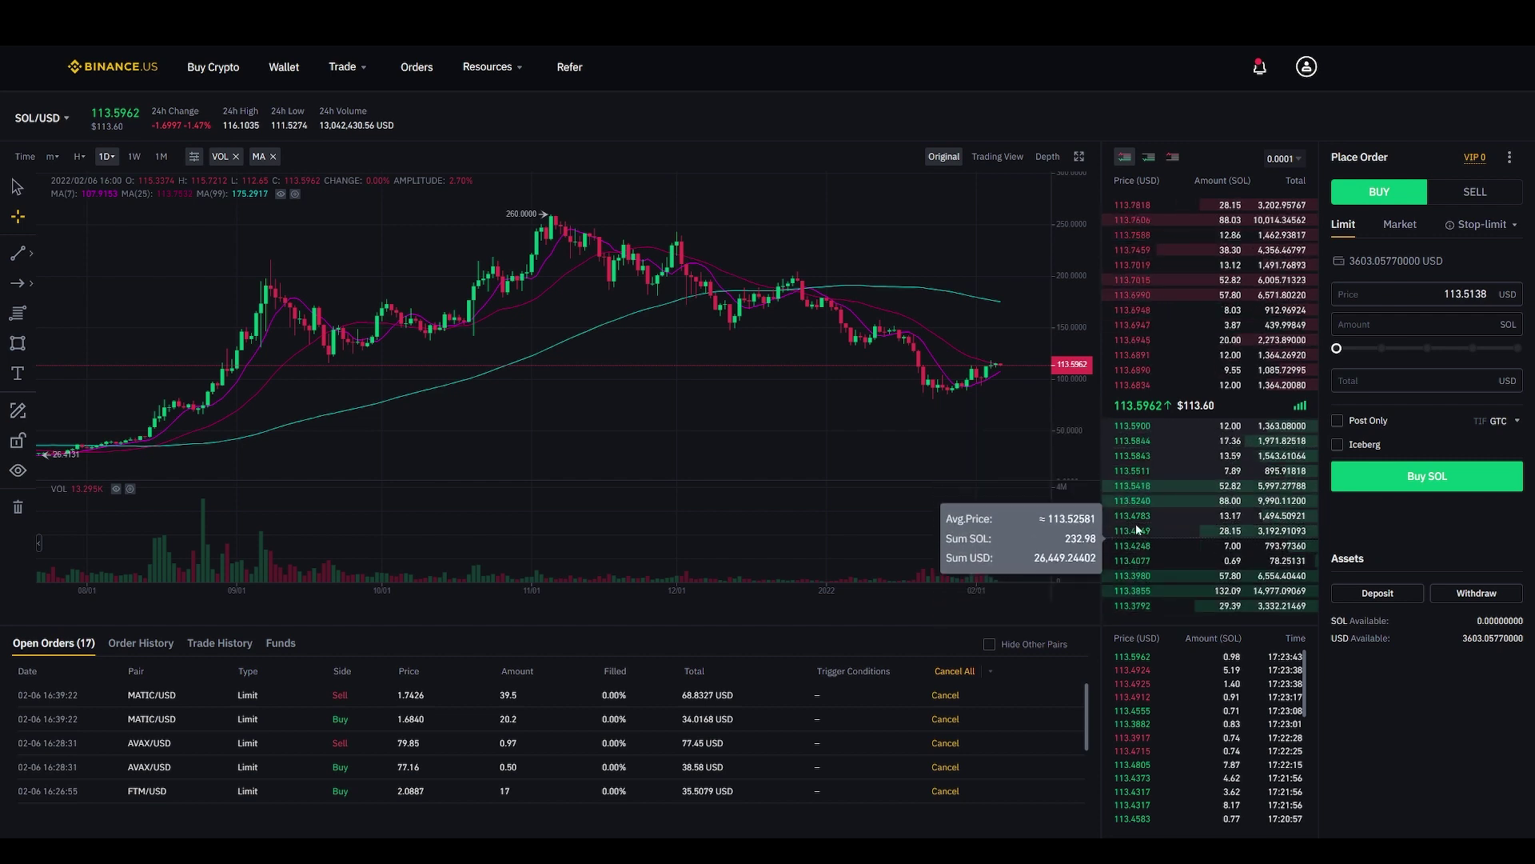
click(1137, 521)
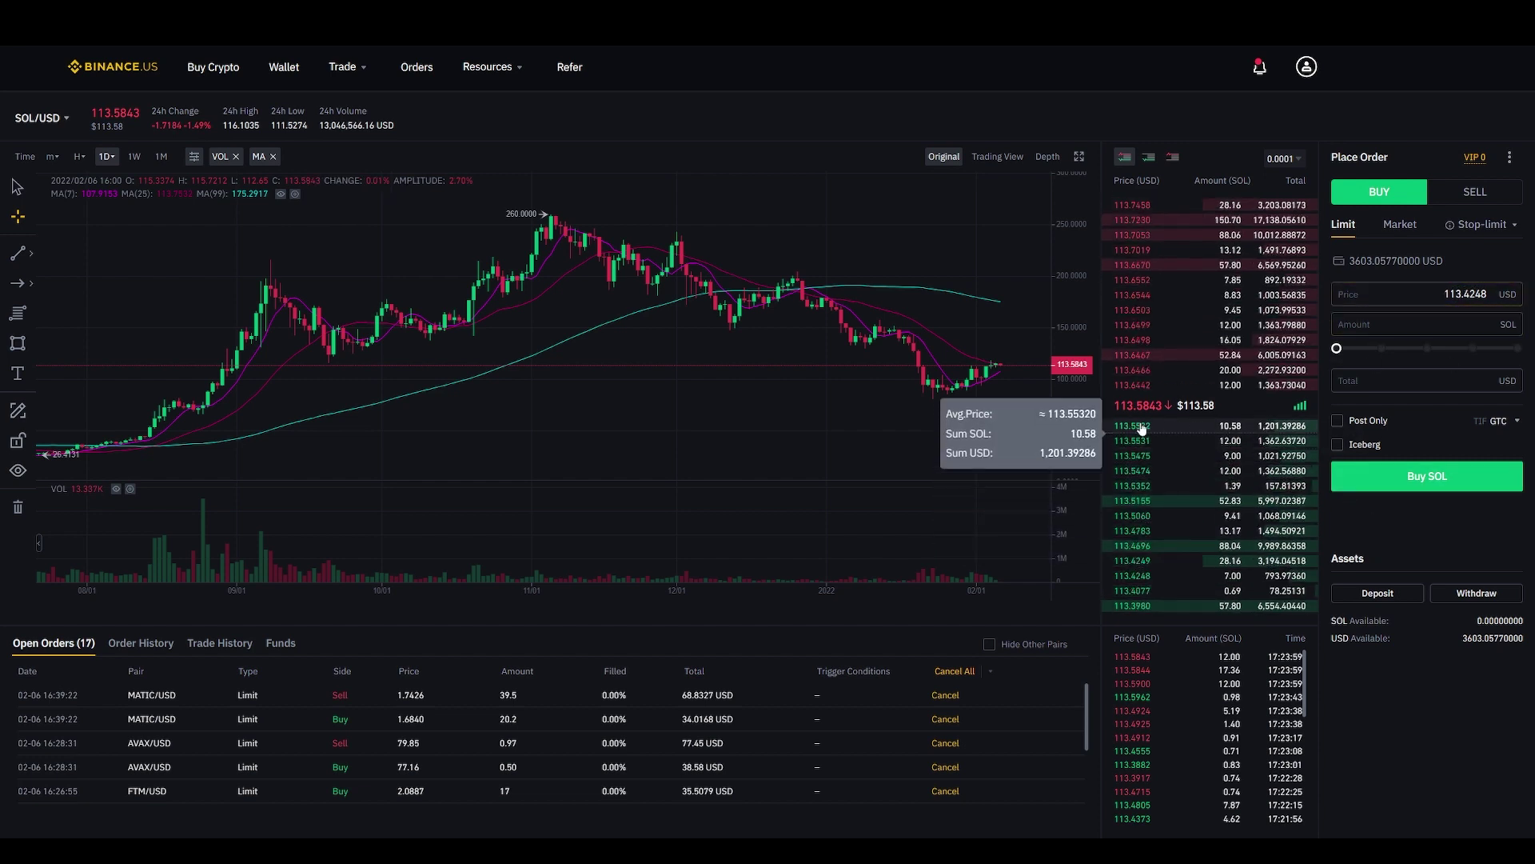
click(1139, 441)
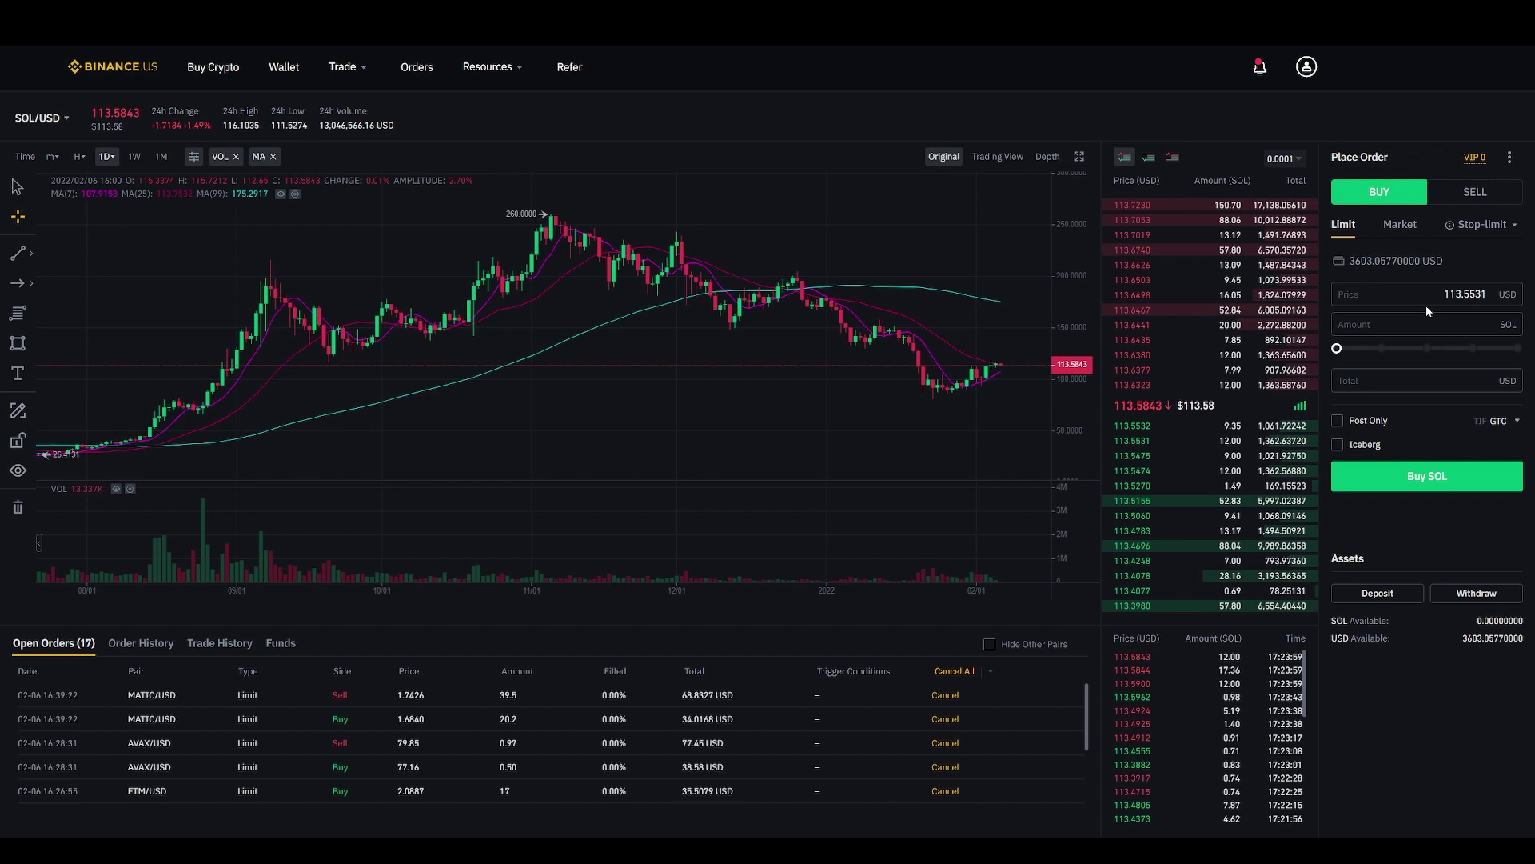
click(1412, 324)
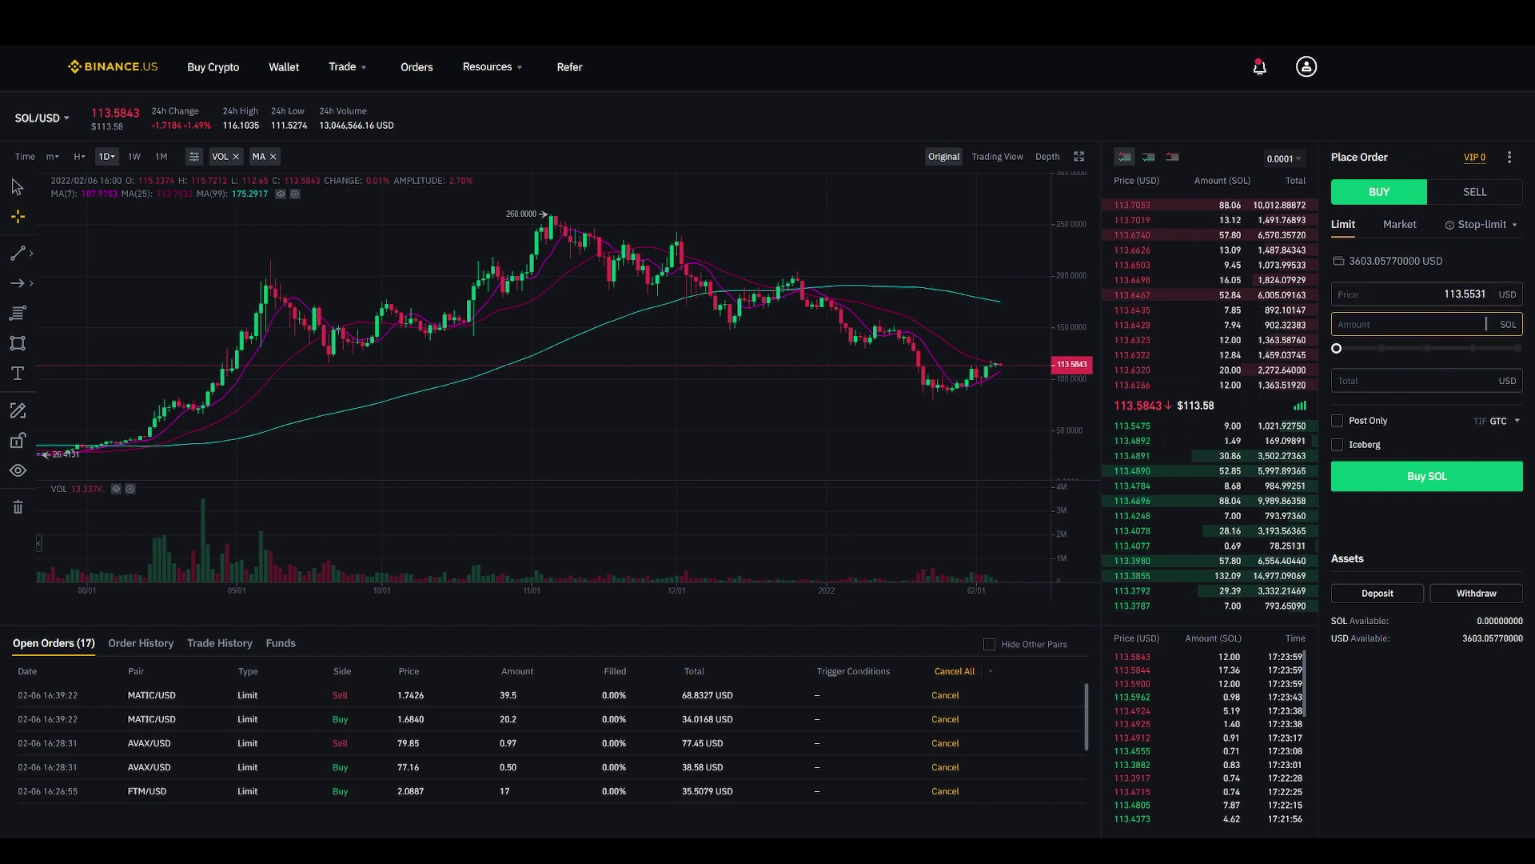
text(1)
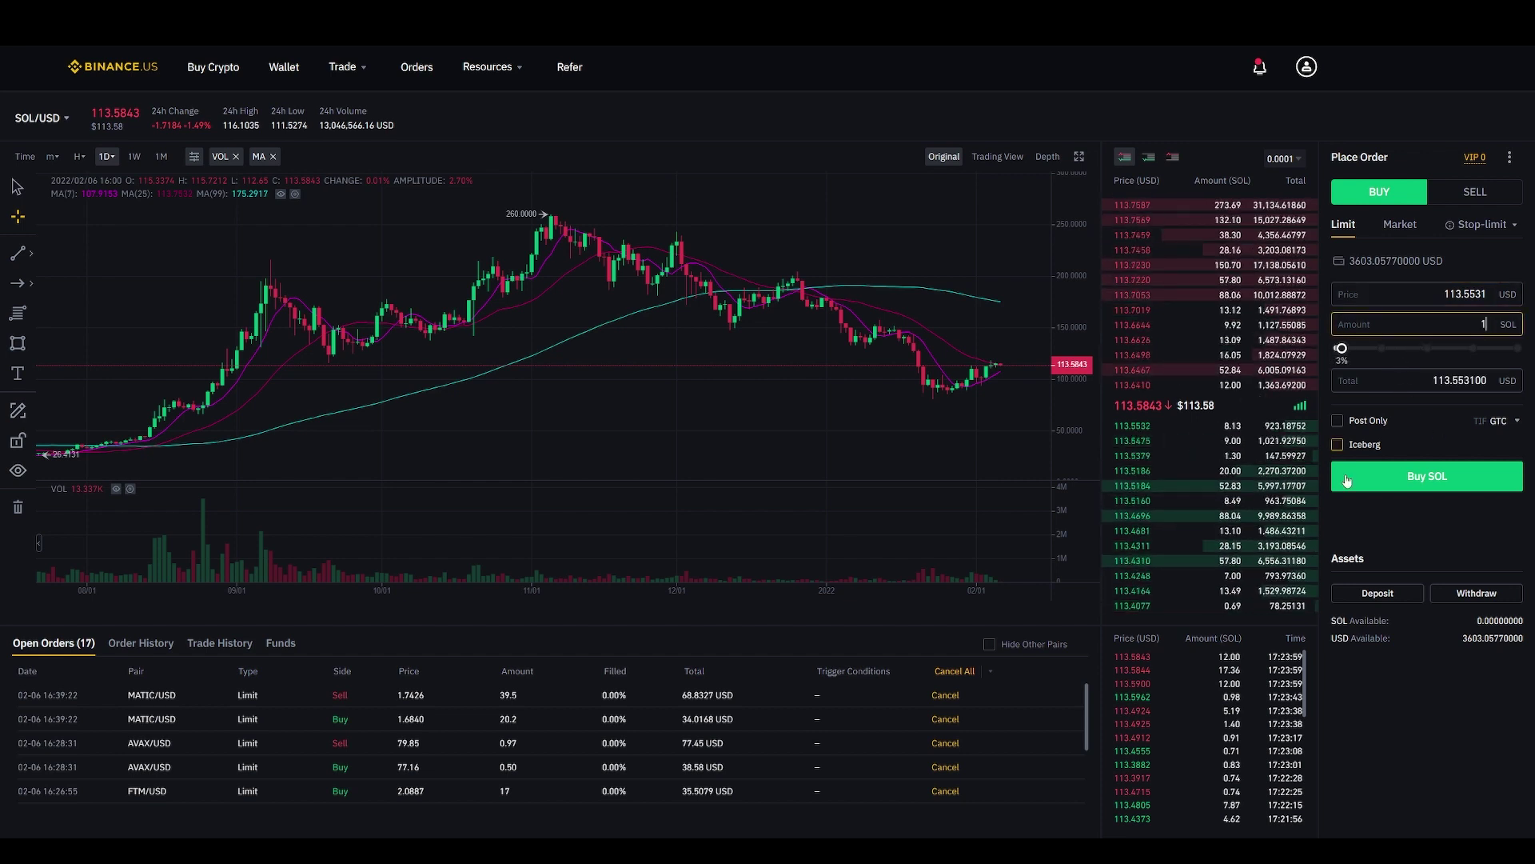
click(1418, 480)
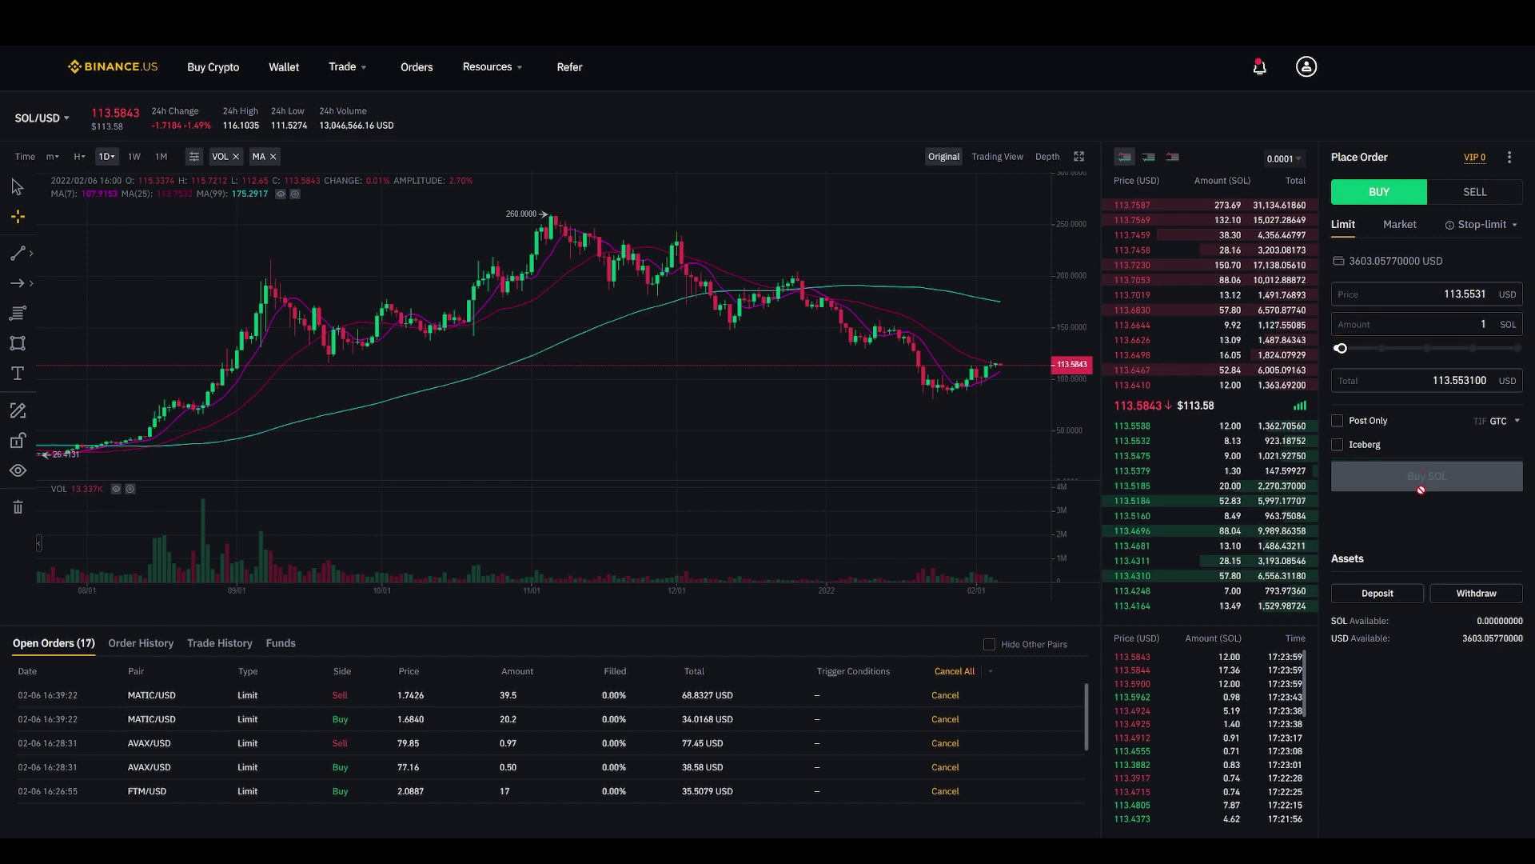
- Check Order History for the filled 1 SOL buy at 113.5531, then view Wallet balances
click(154, 646)
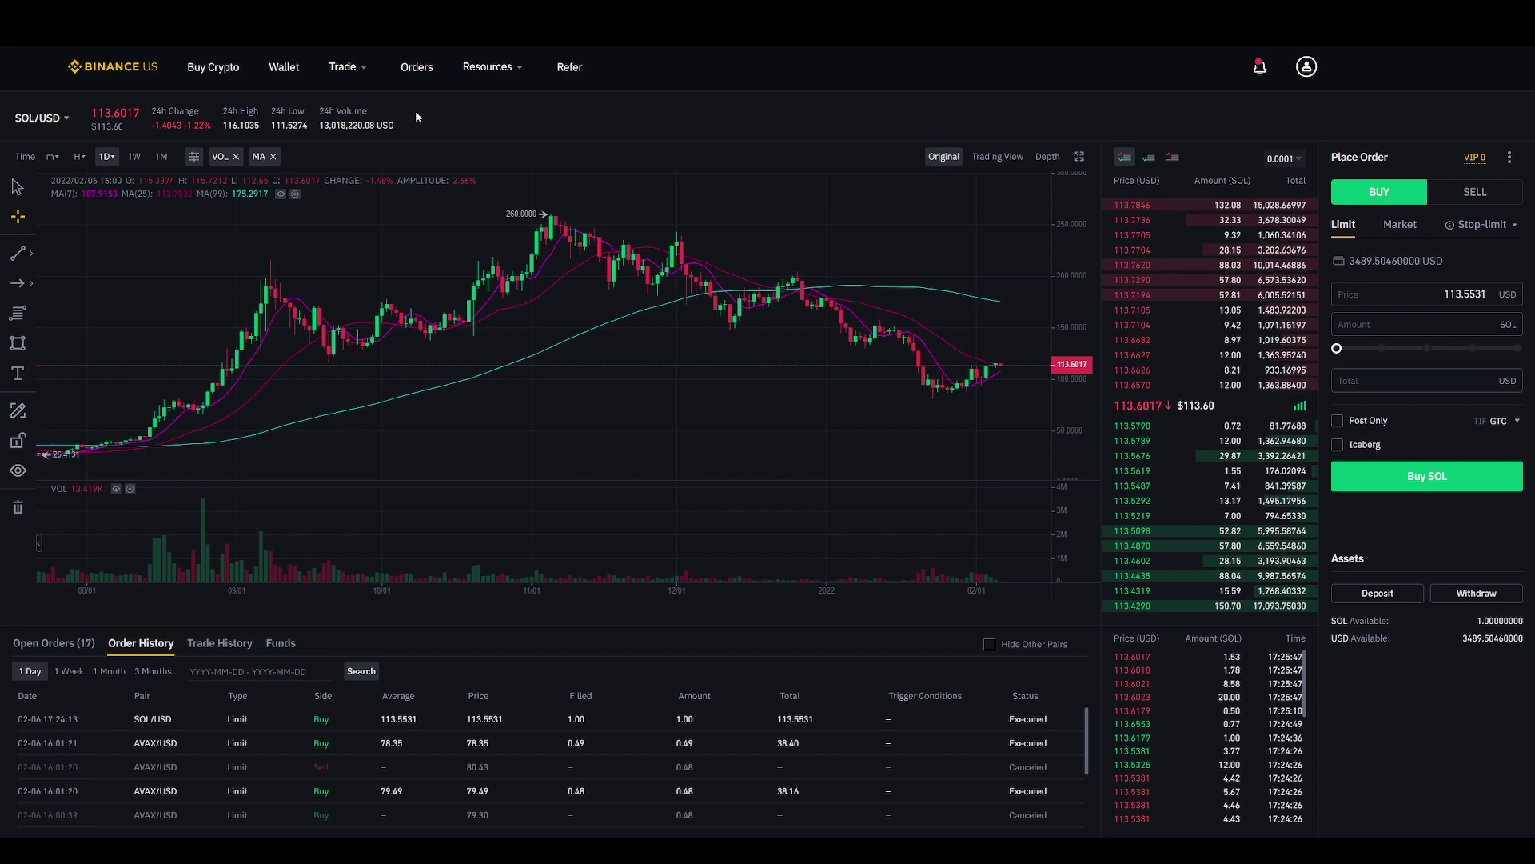
click(290, 69)
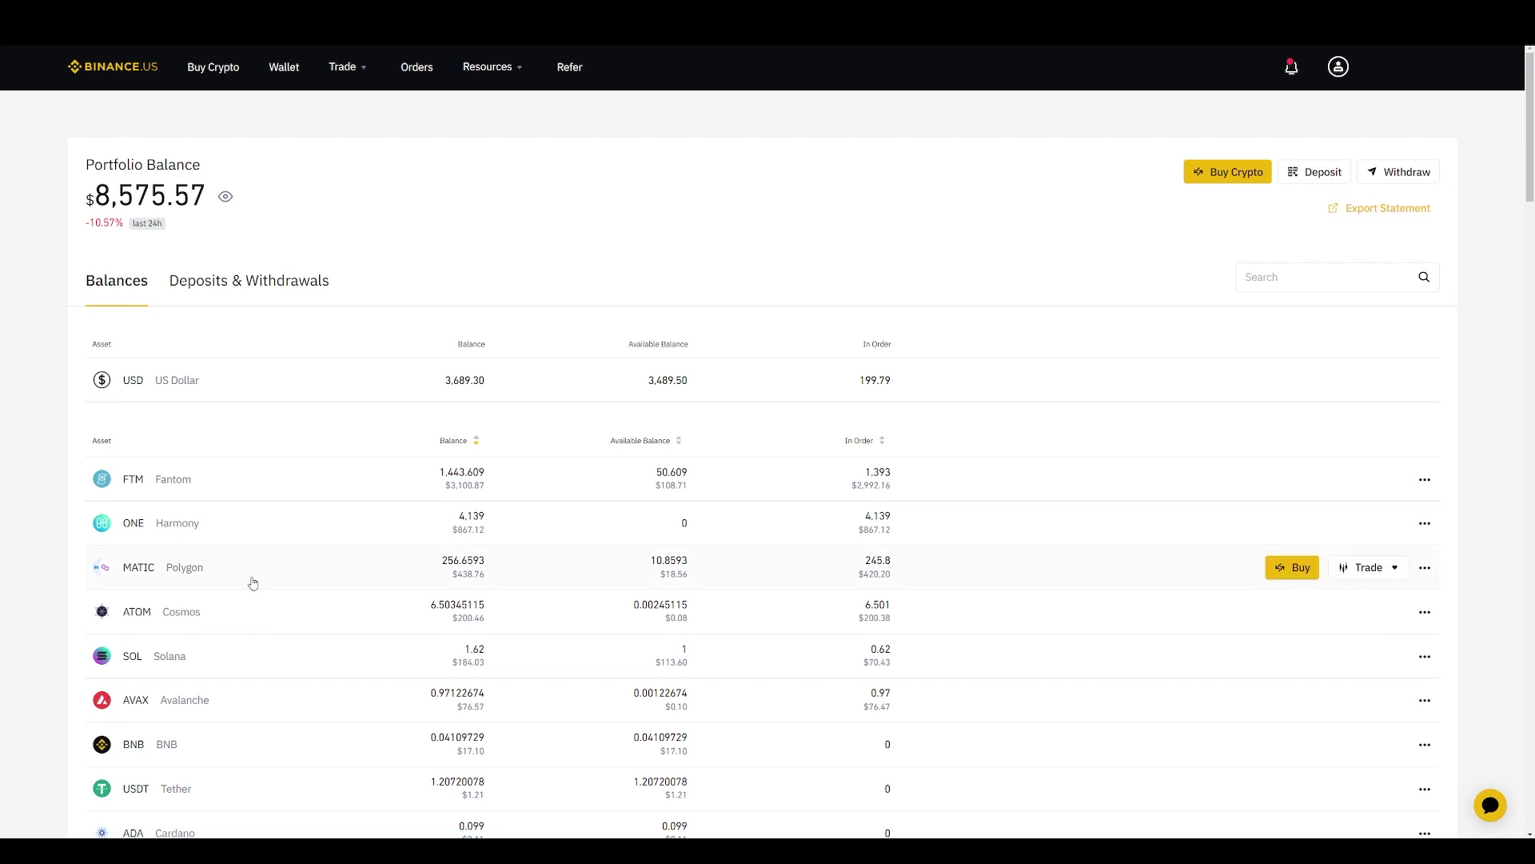
- Start a SOL withdrawal and set the amount to 1 SOL
click(152, 661)
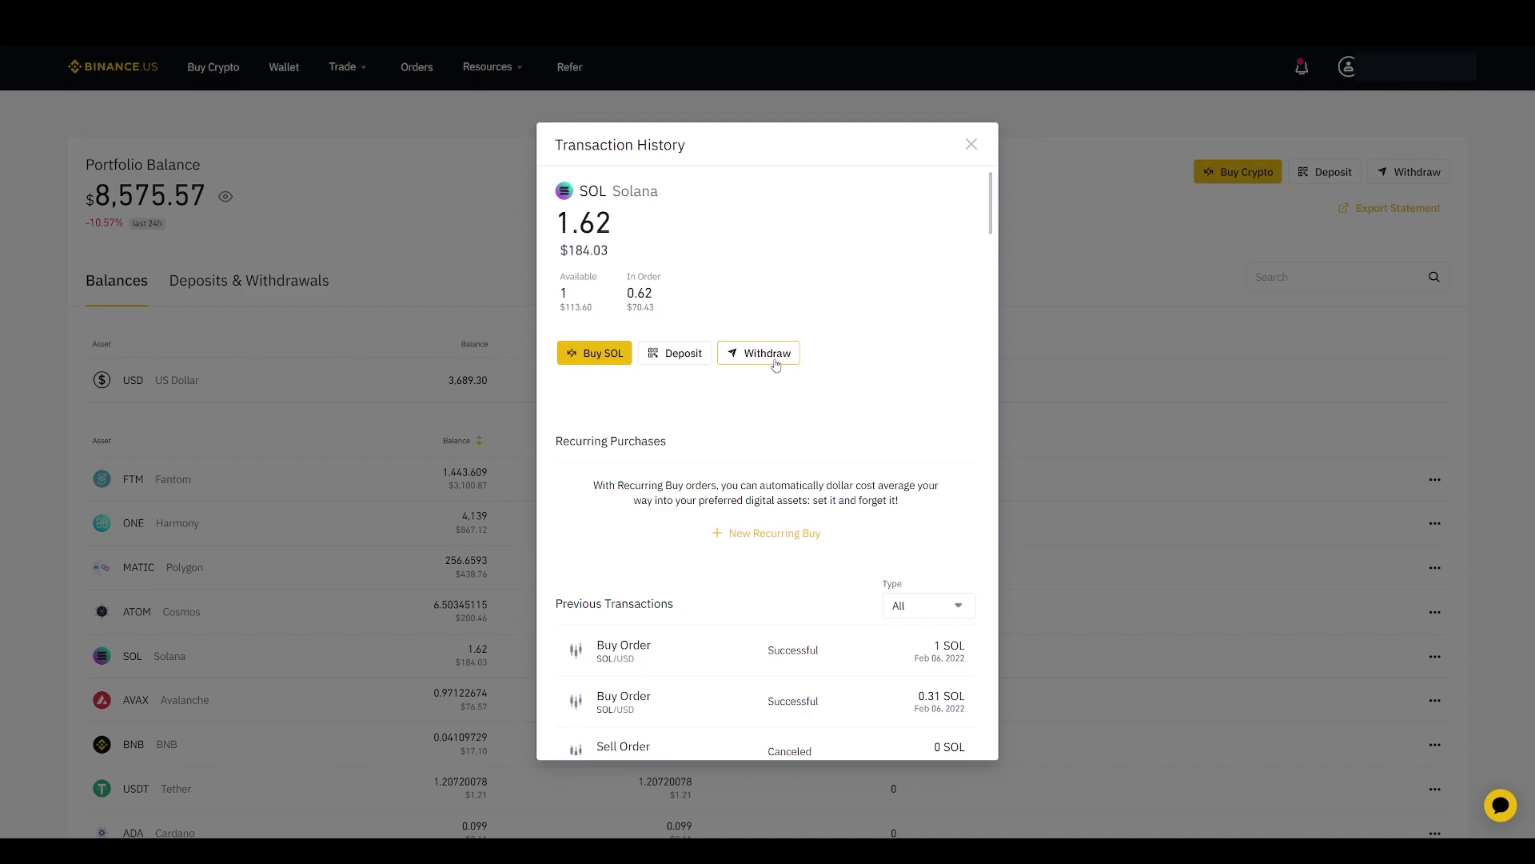
click(774, 361)
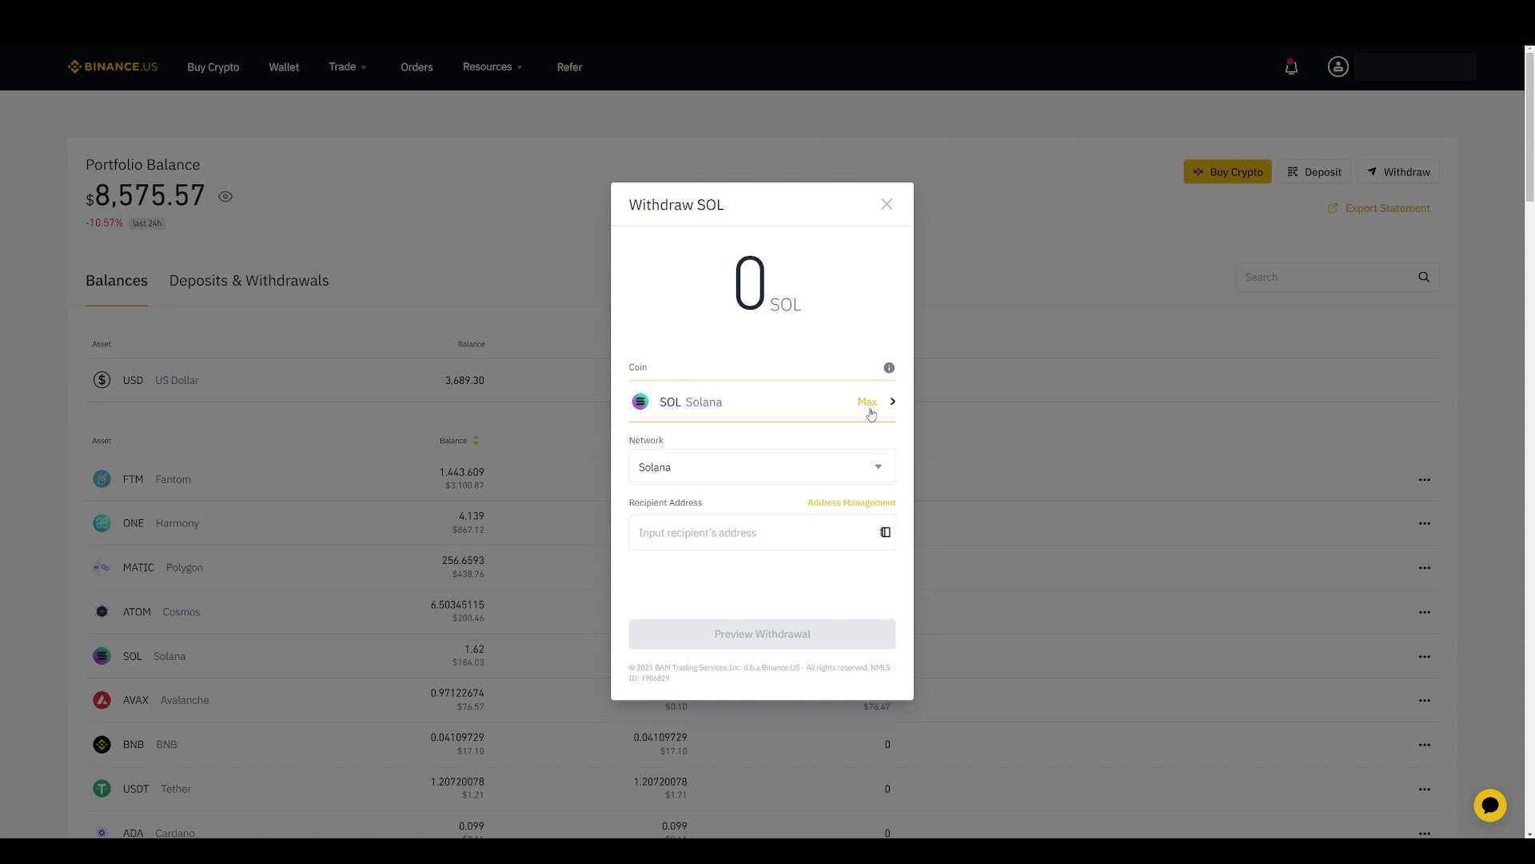
click(871, 414)
click(742, 295)
key(BackSpace)
text(1)
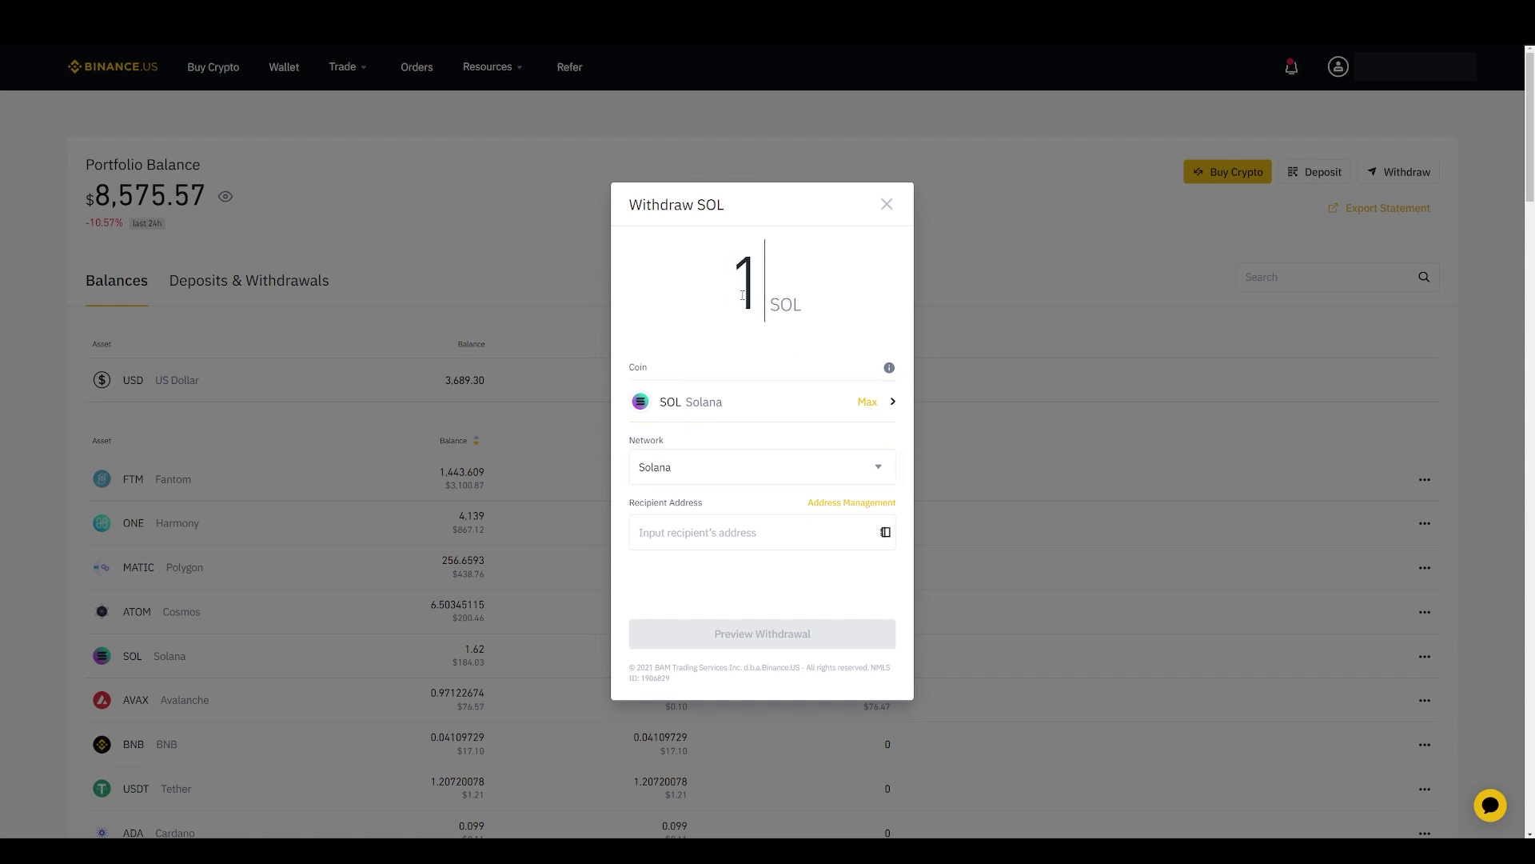
- Keep Solana as the withdrawal network and focus the Recipient Address field
click(745, 464)
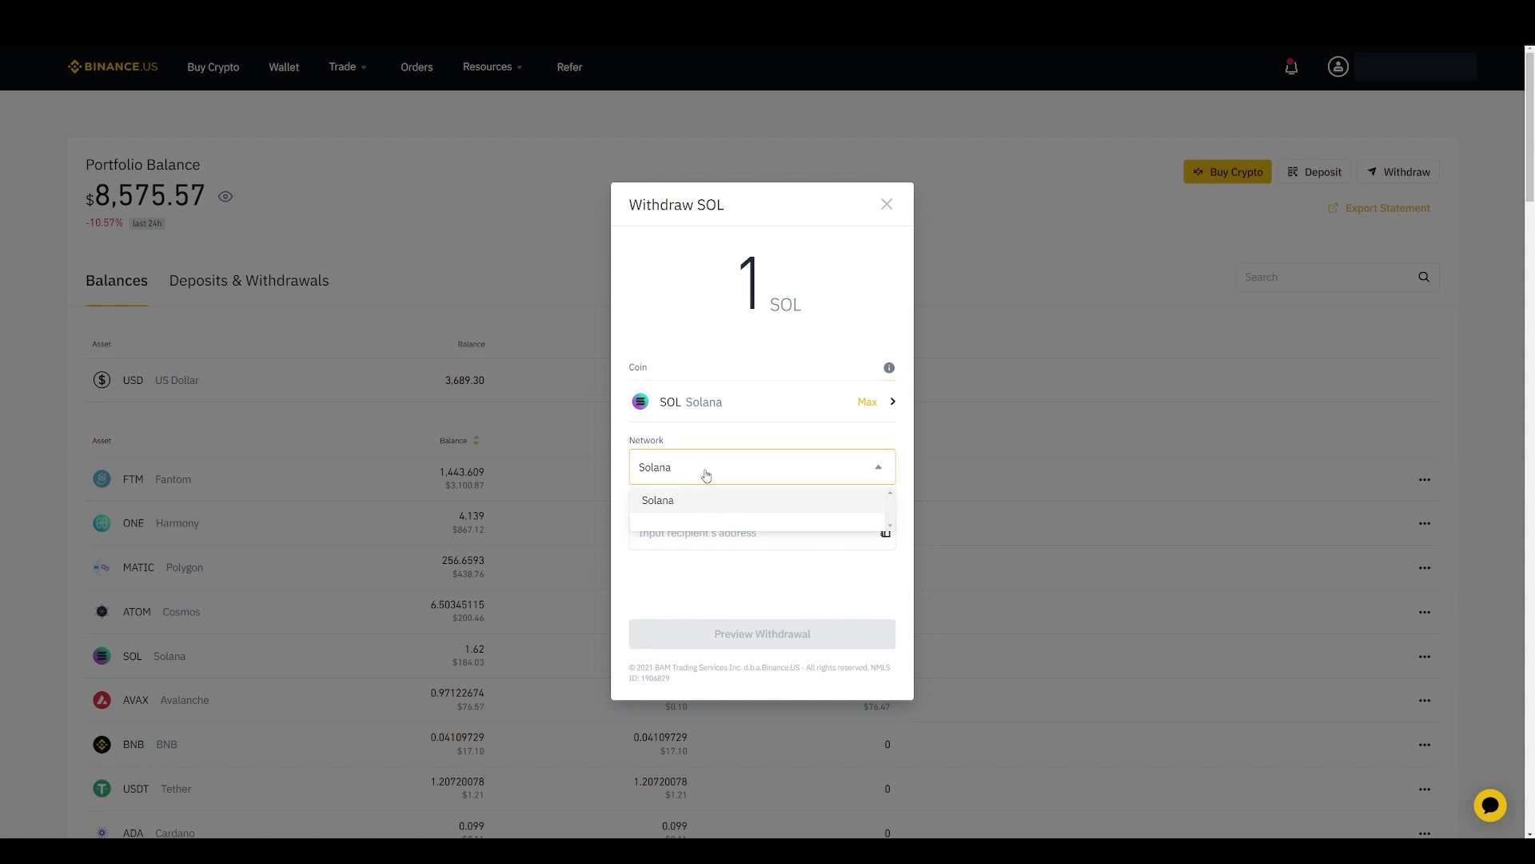
click(682, 449)
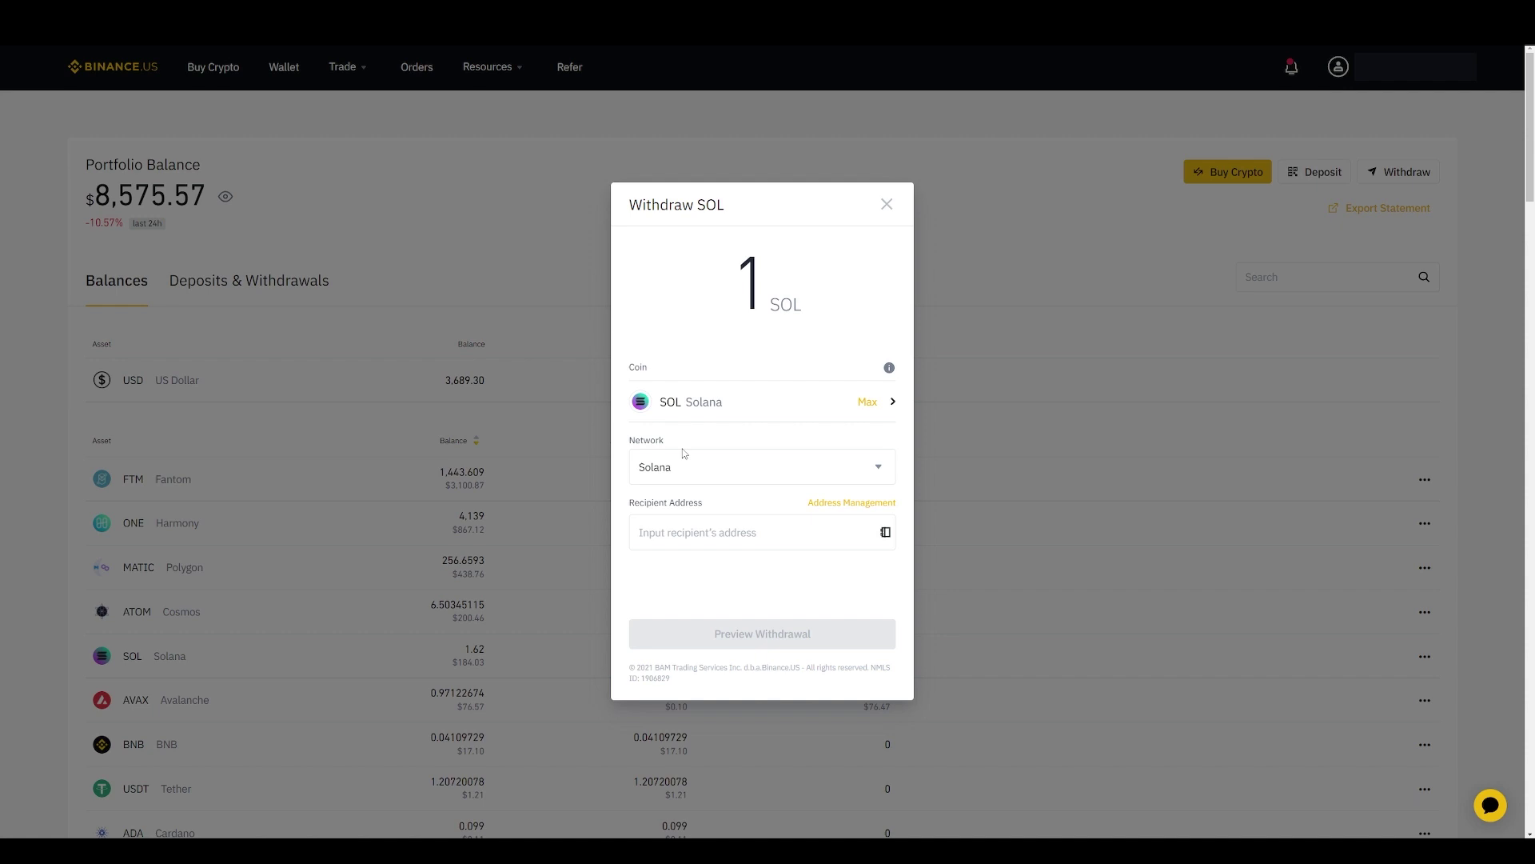
click(880, 468)
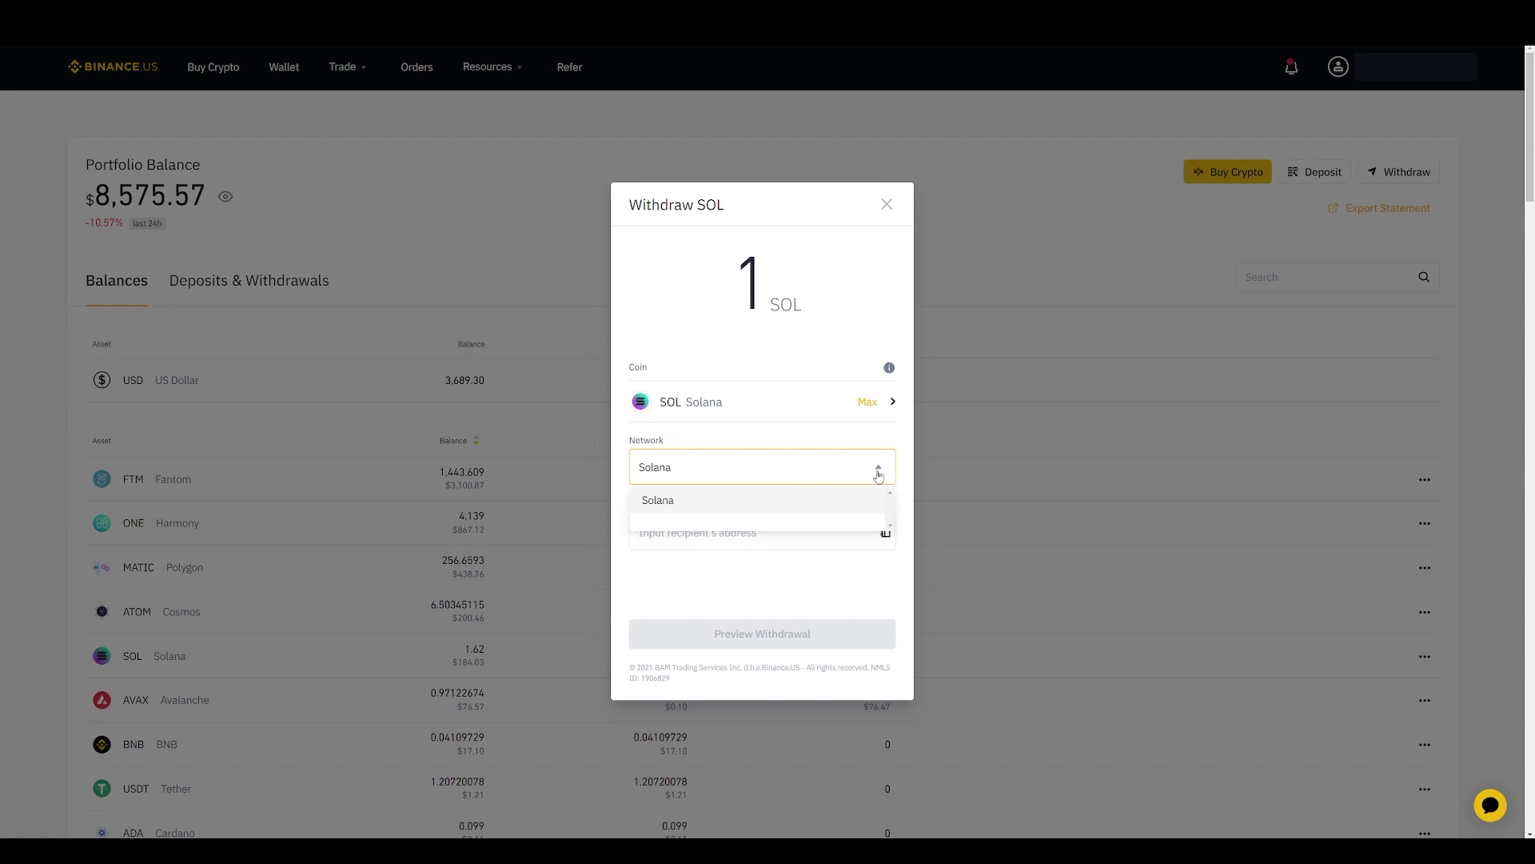
click(674, 503)
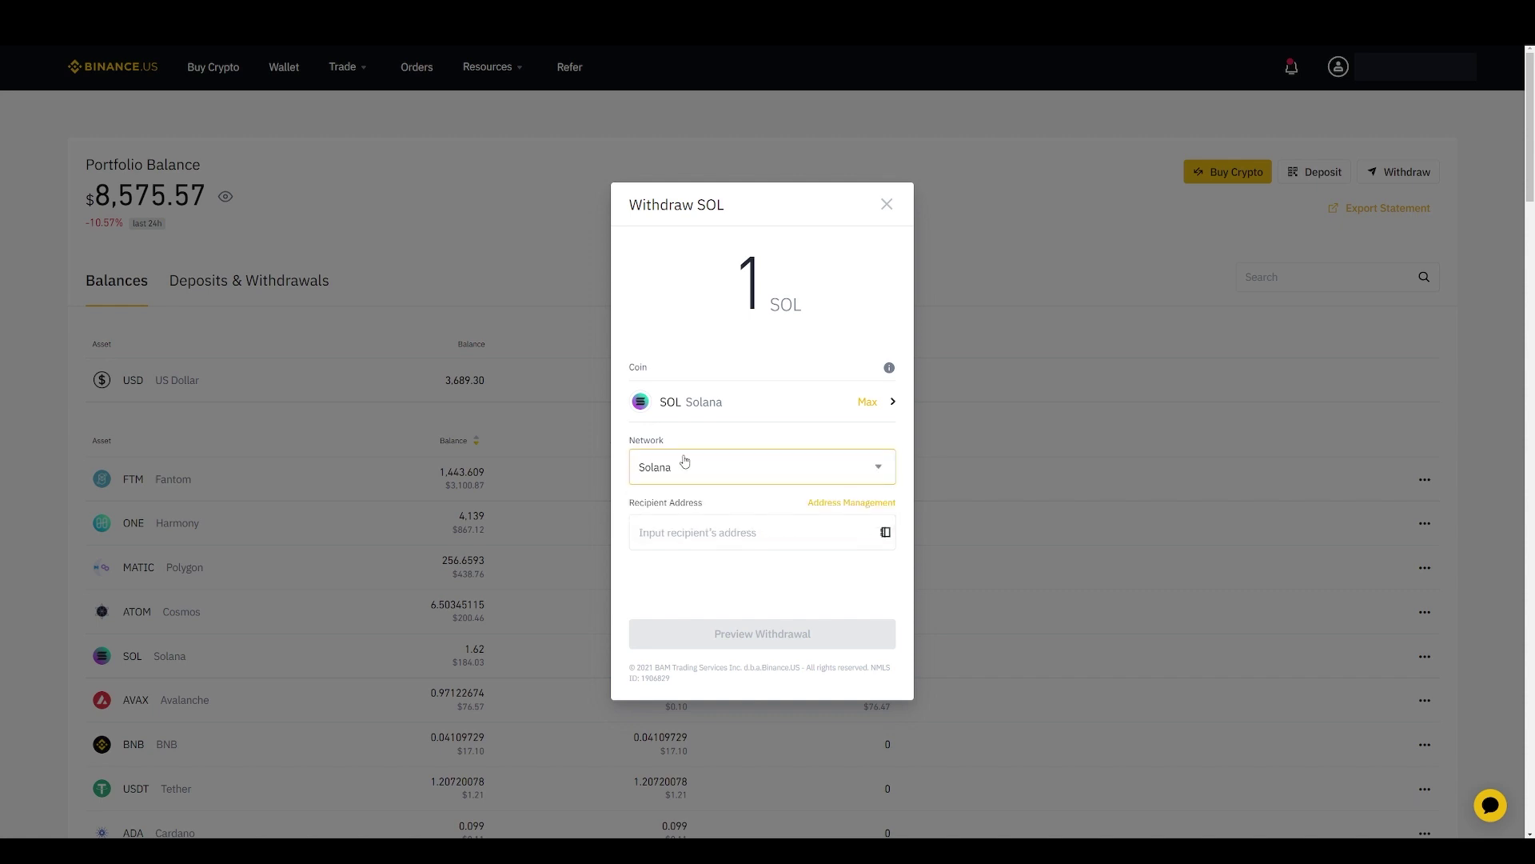
click(709, 541)
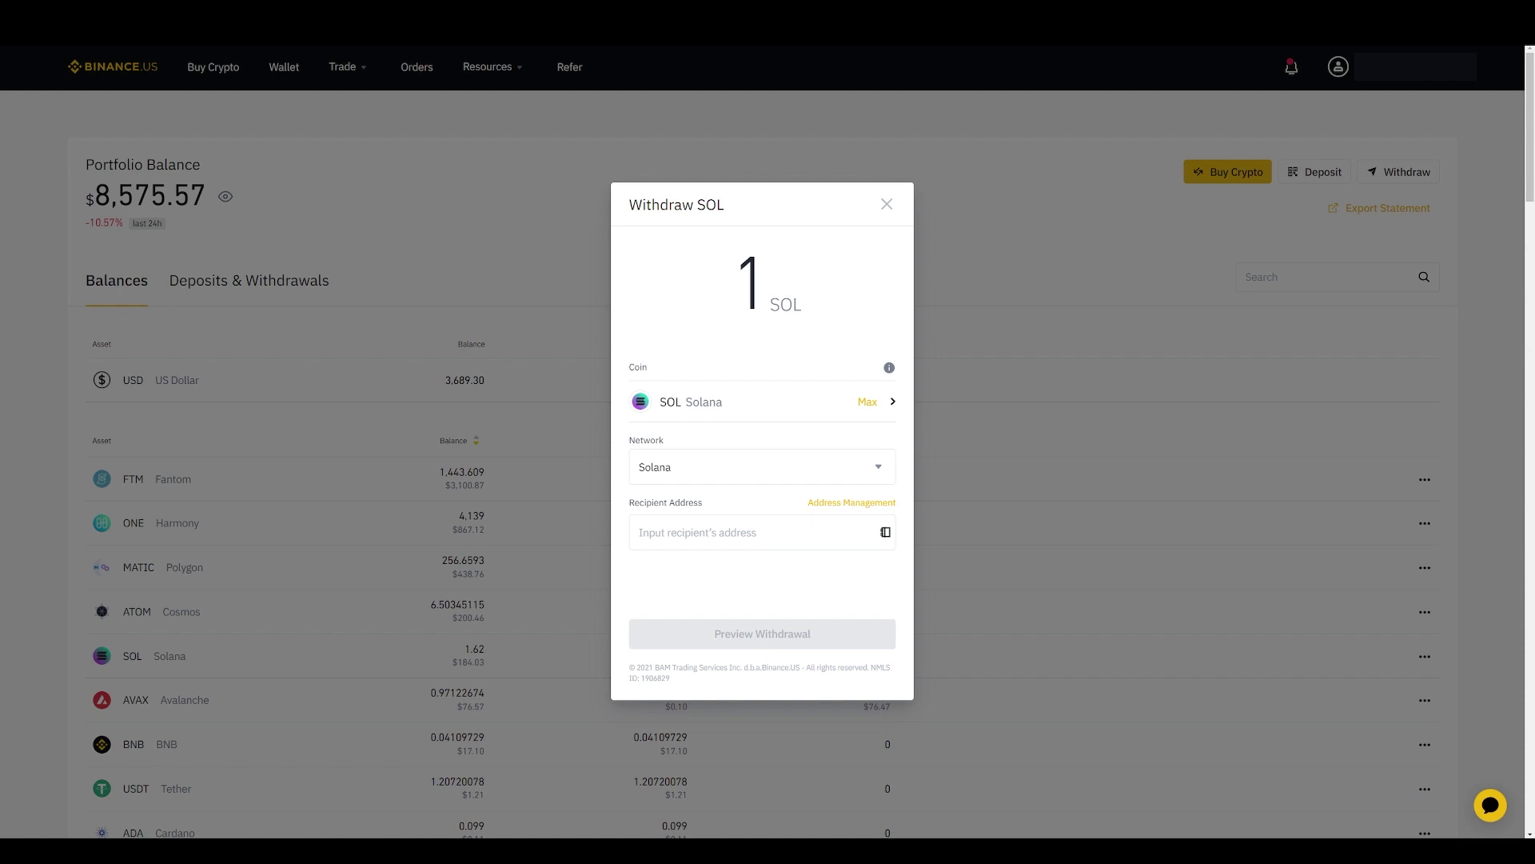
- Paste the copied Phantom wallet address as recipient and preview the 1 SOL withdrawal
click(1447, 28)
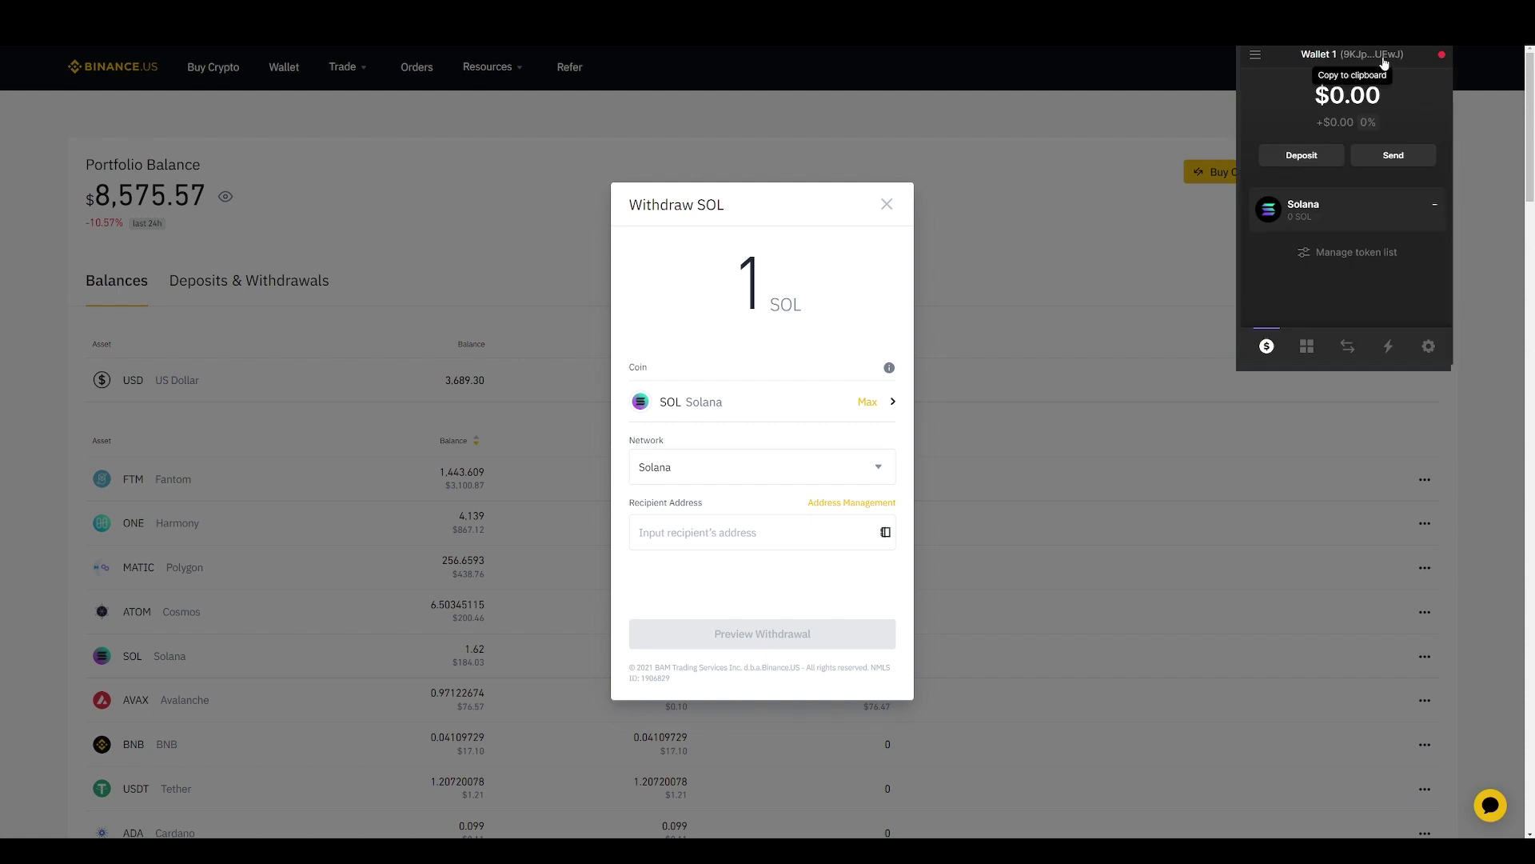
click(1384, 57)
click(720, 559)
click(718, 539)
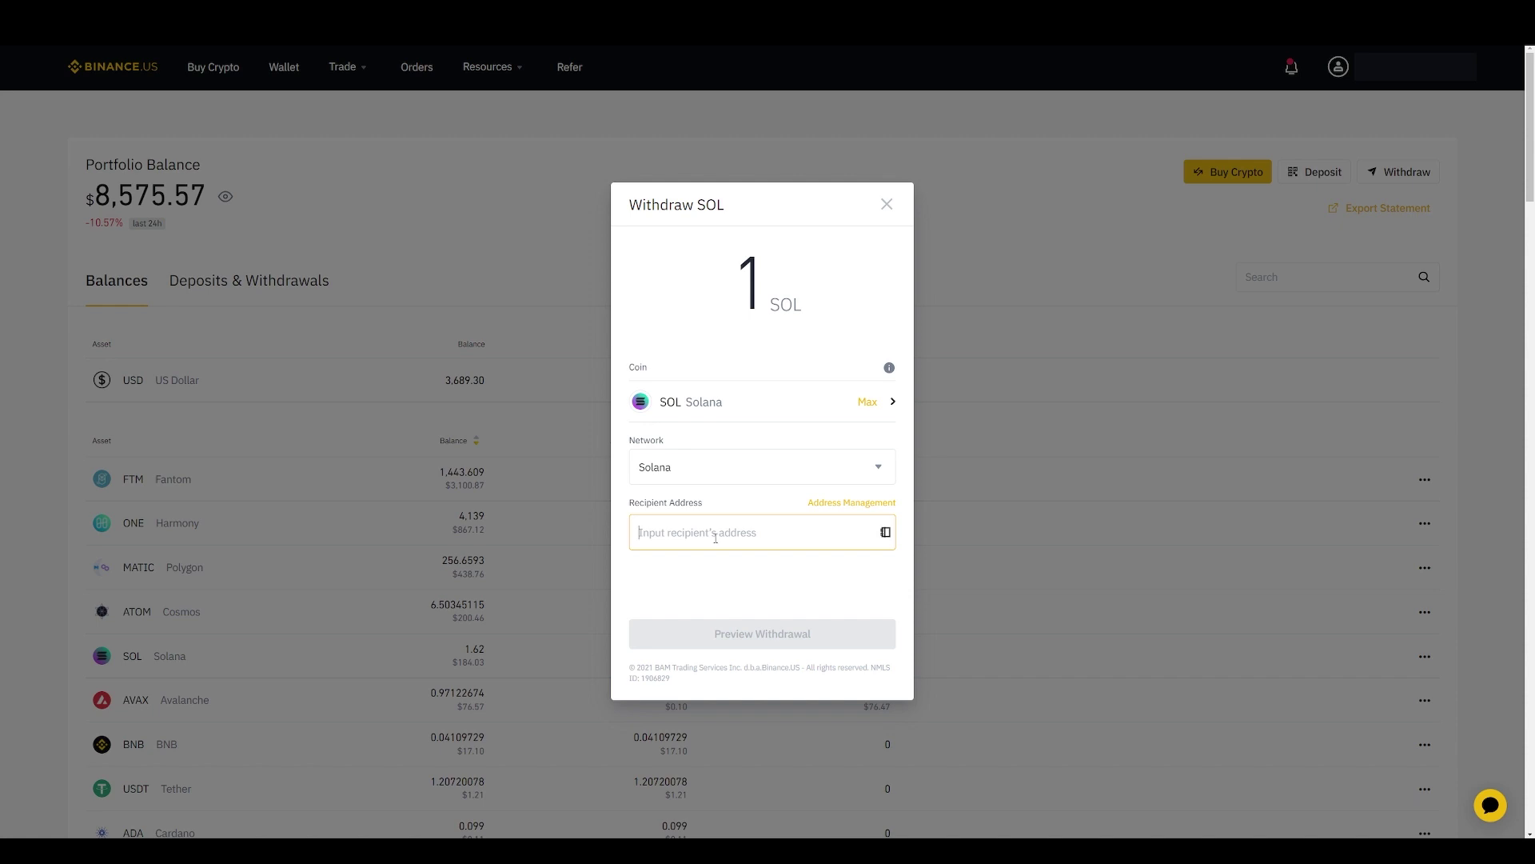
right_click(716, 538)
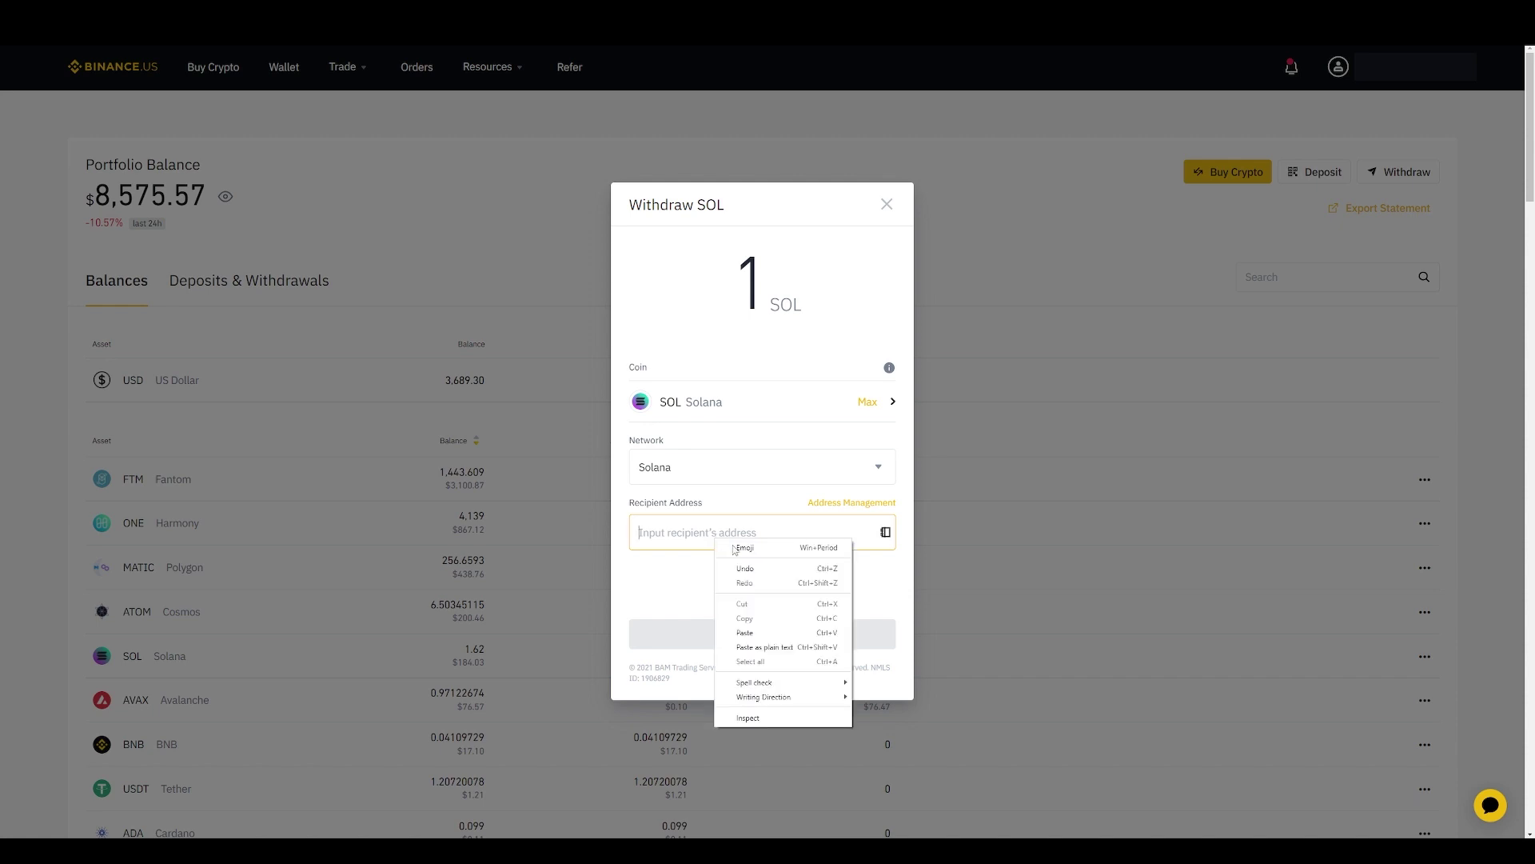
click(769, 630)
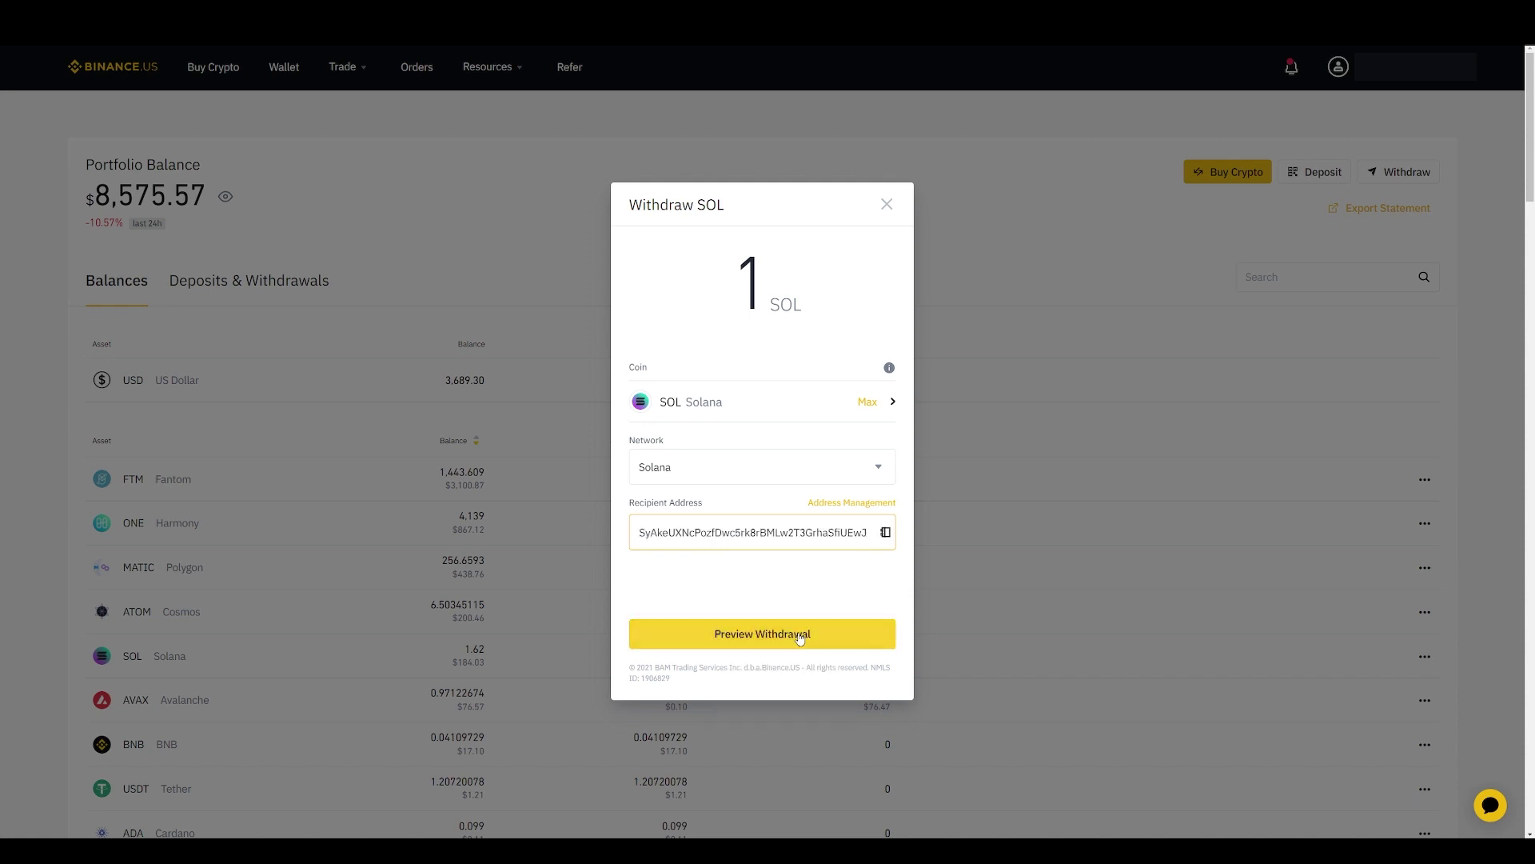
click(800, 635)
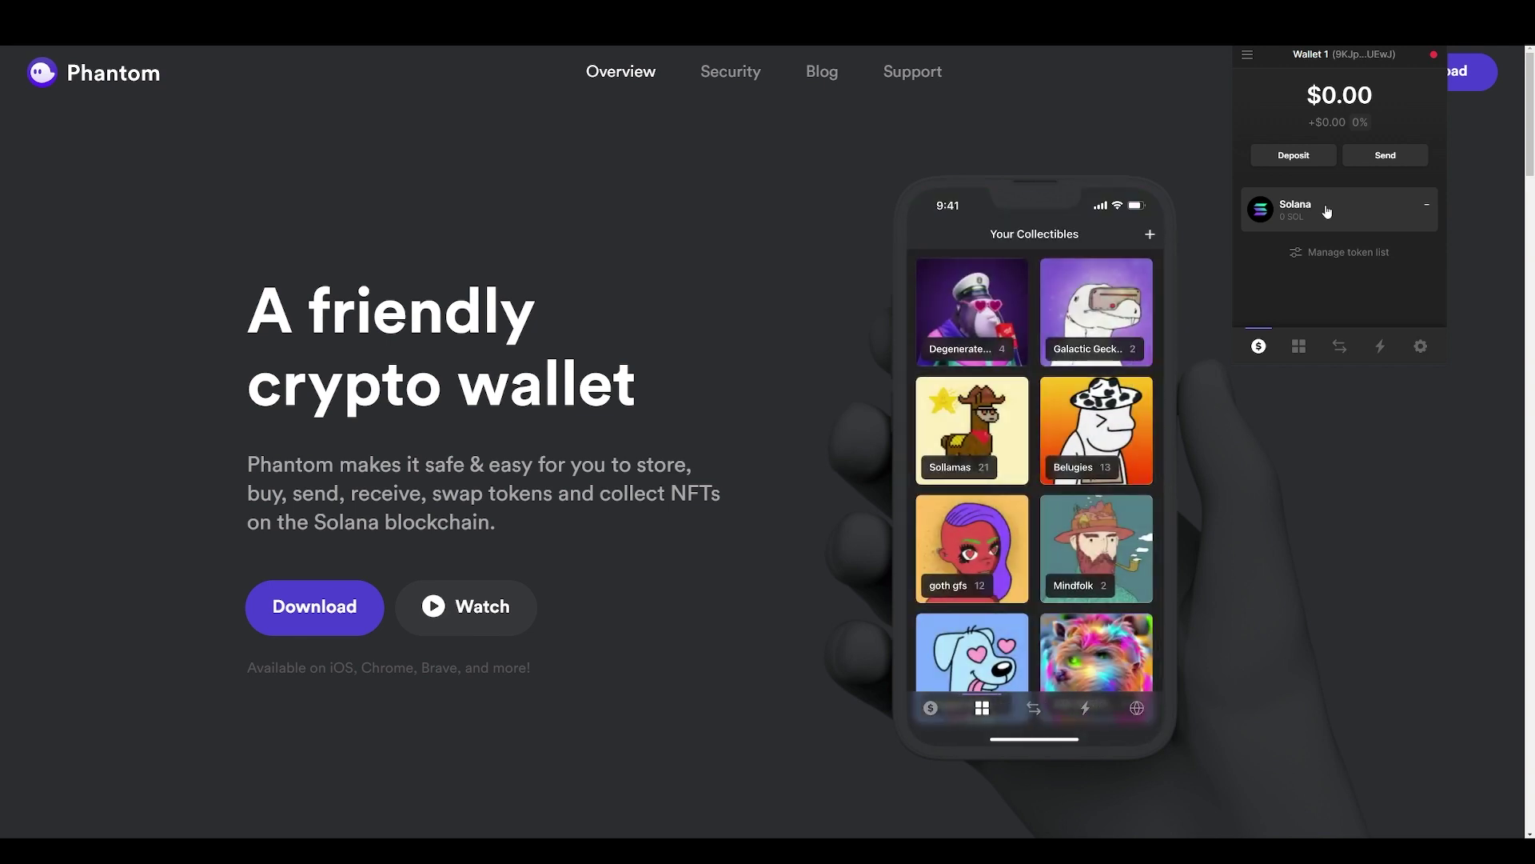
- Browse Phantom's collectibles, swap token list and activity views without changing anything
click(1299, 347)
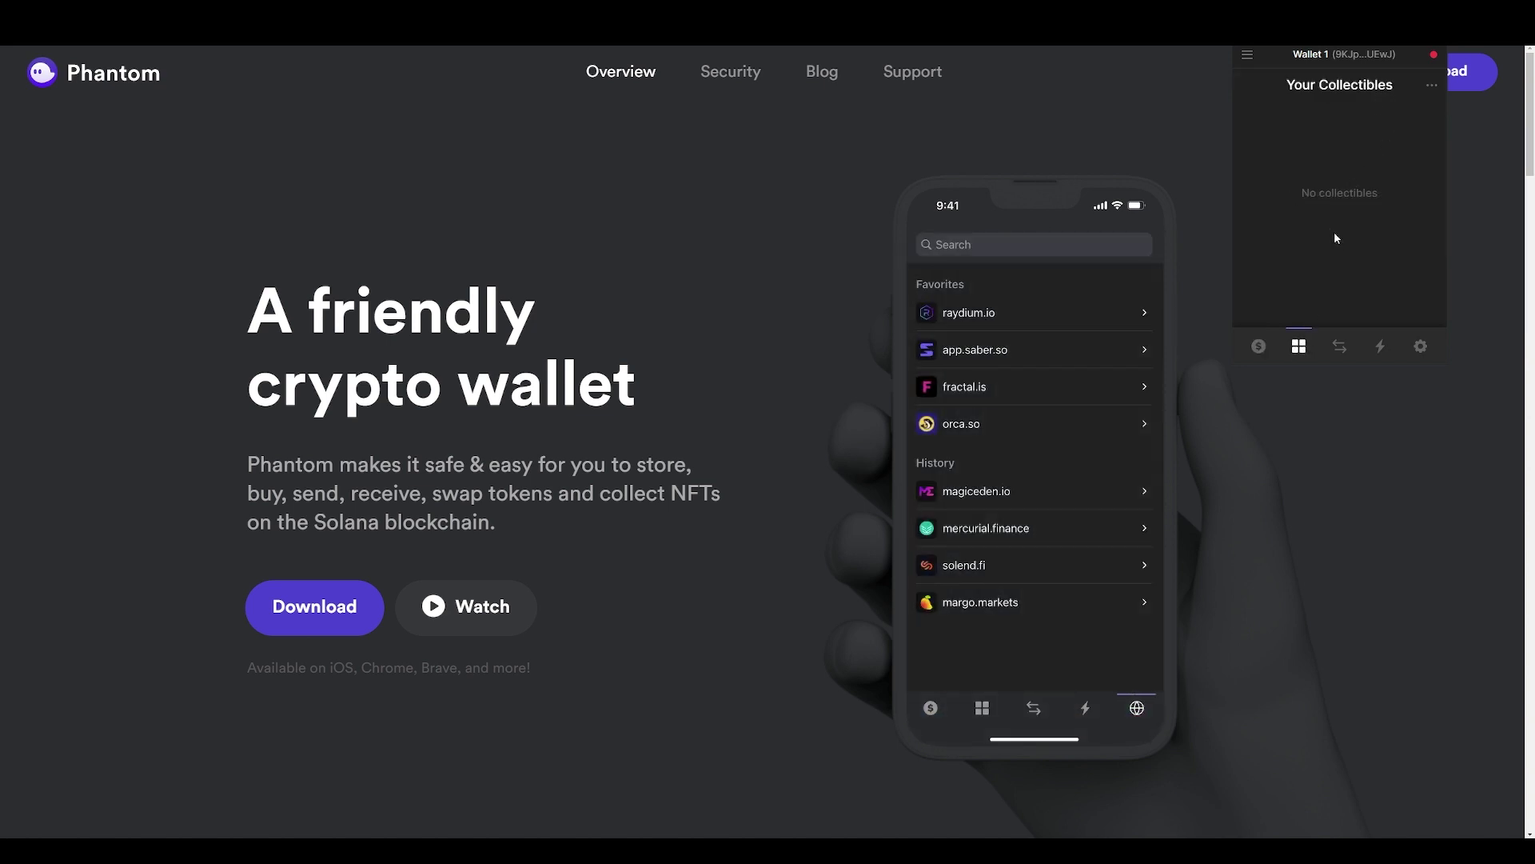
click(1341, 346)
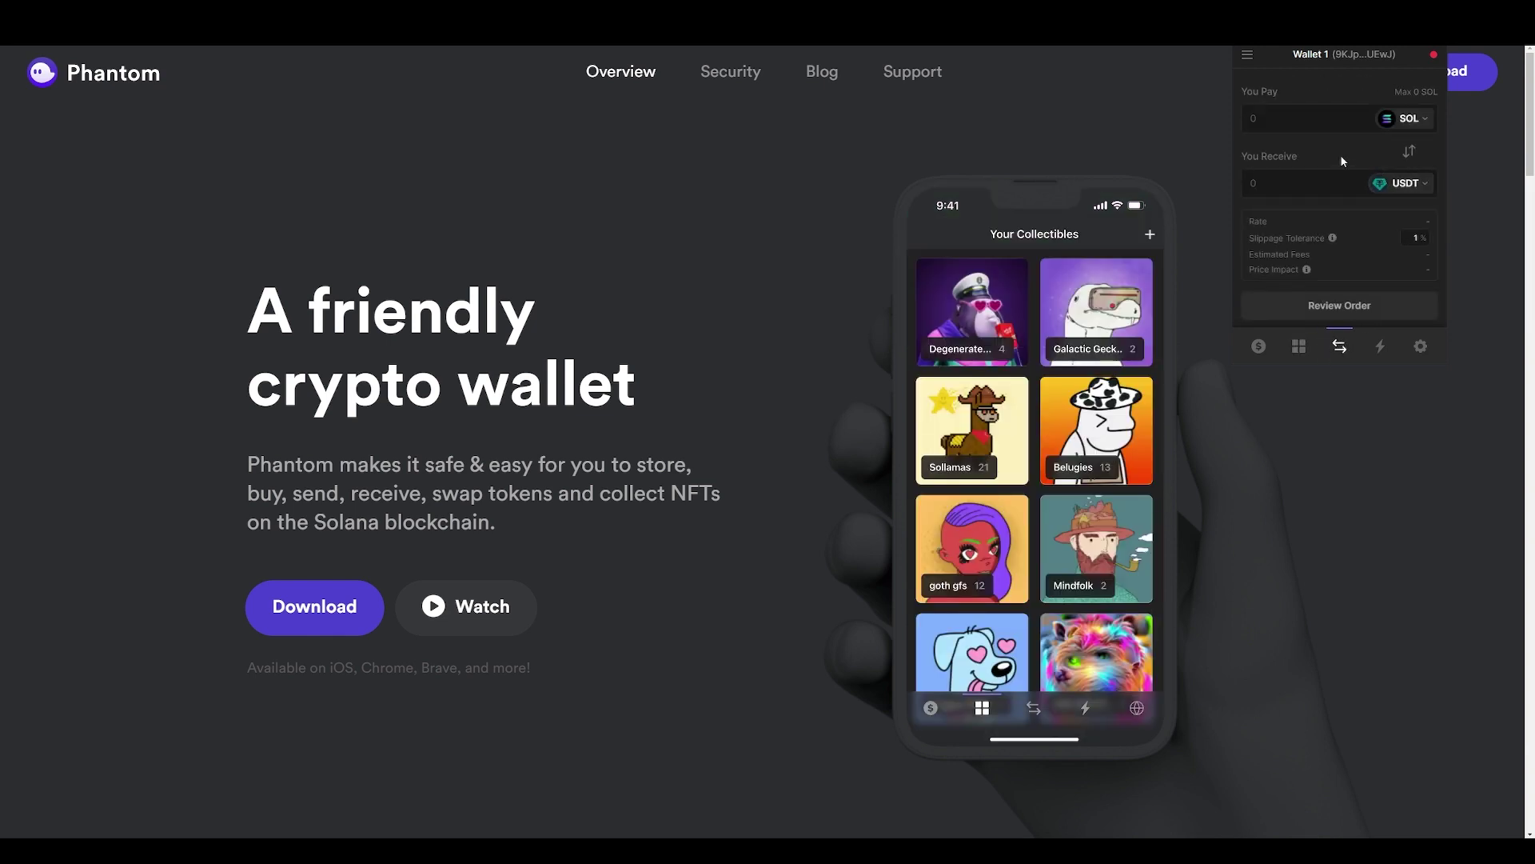
click(1428, 186)
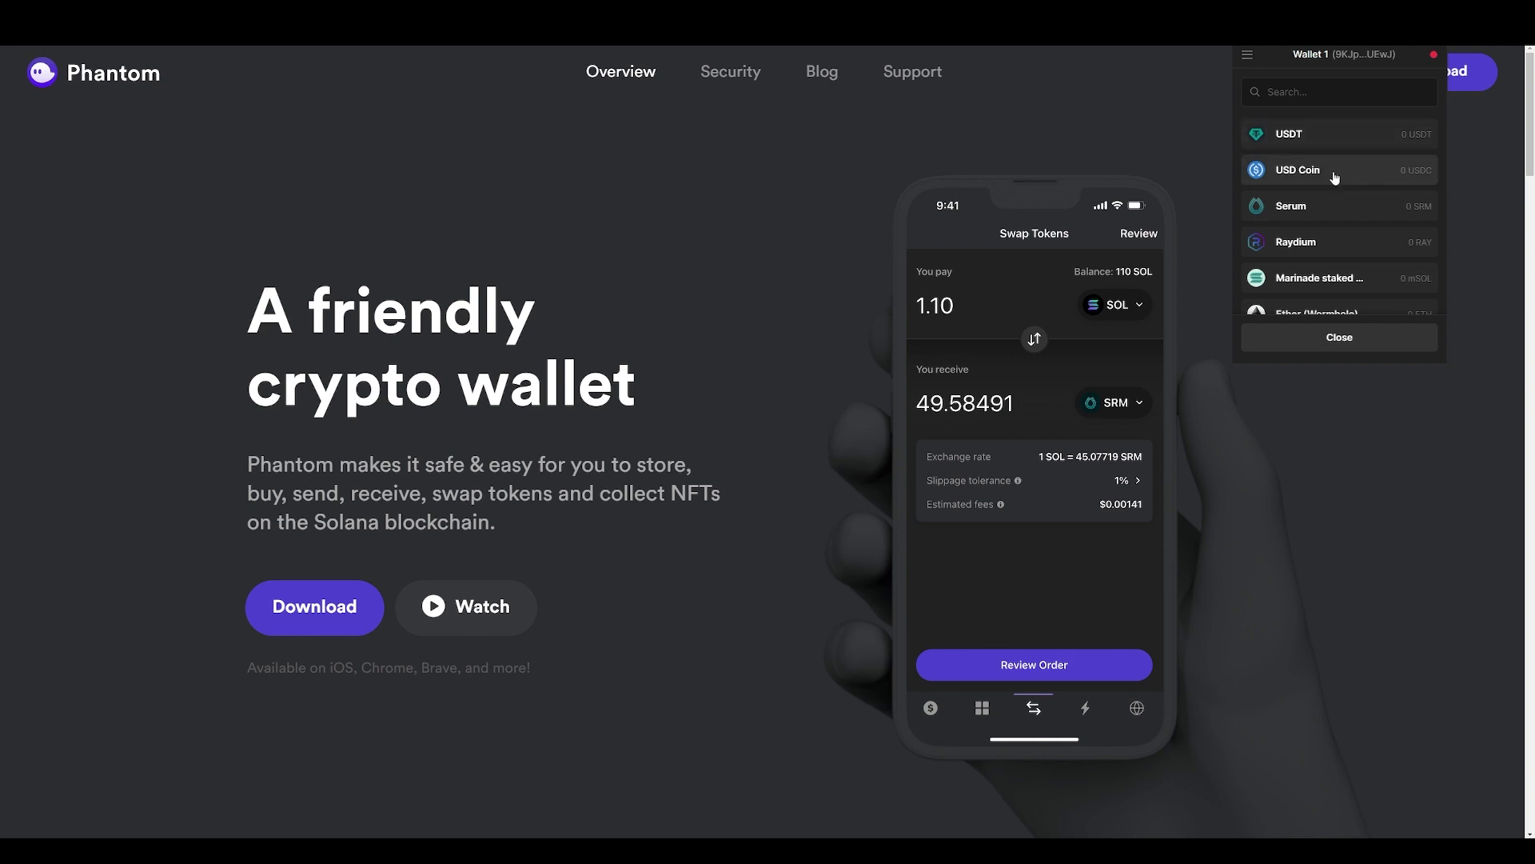
scroll(1344, 240, down, 1)
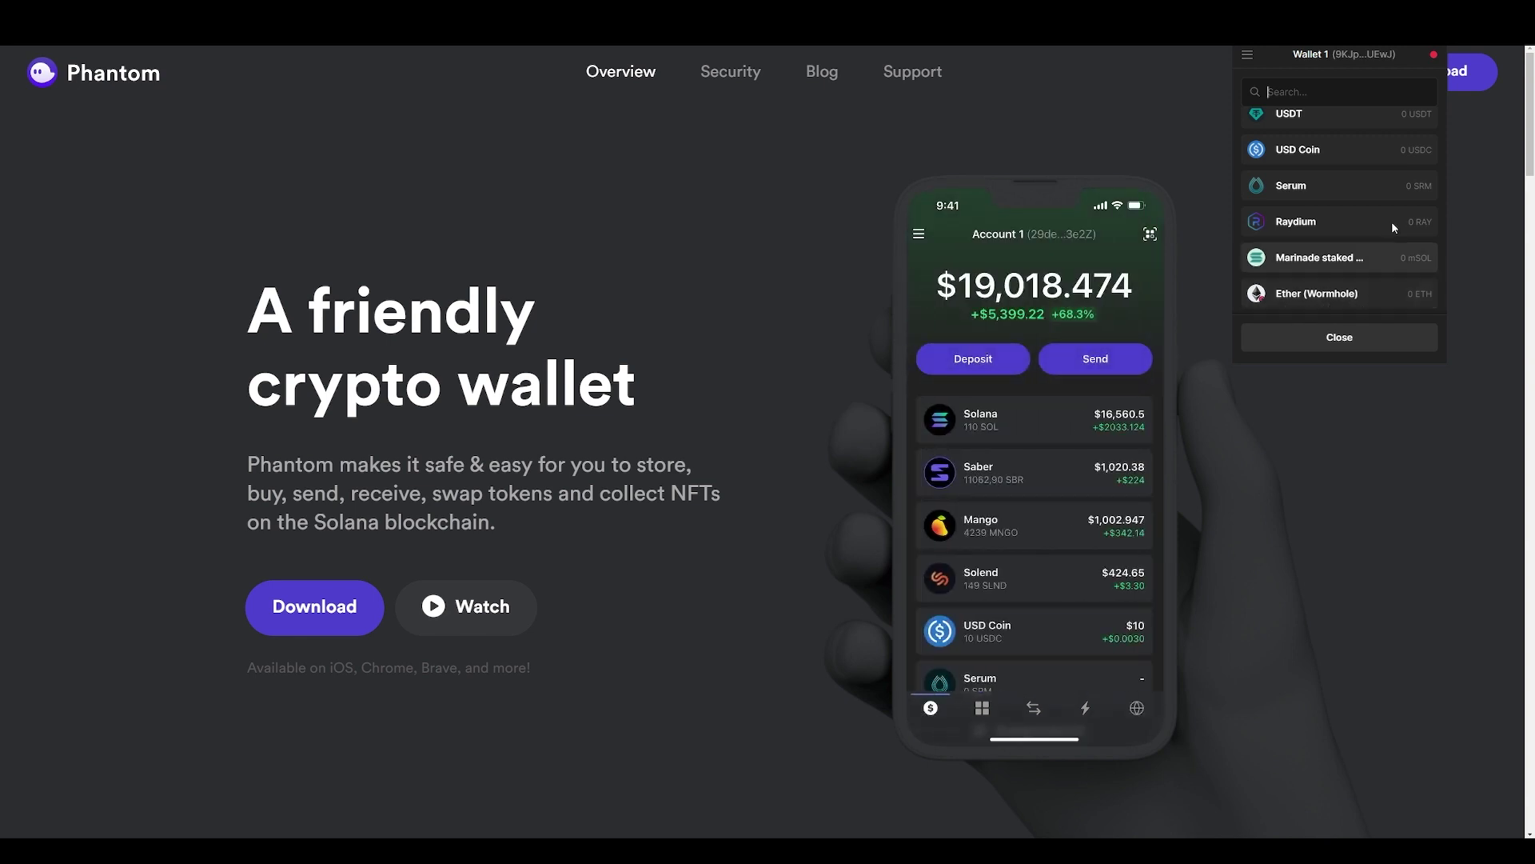
scroll(1365, 238, up, 1)
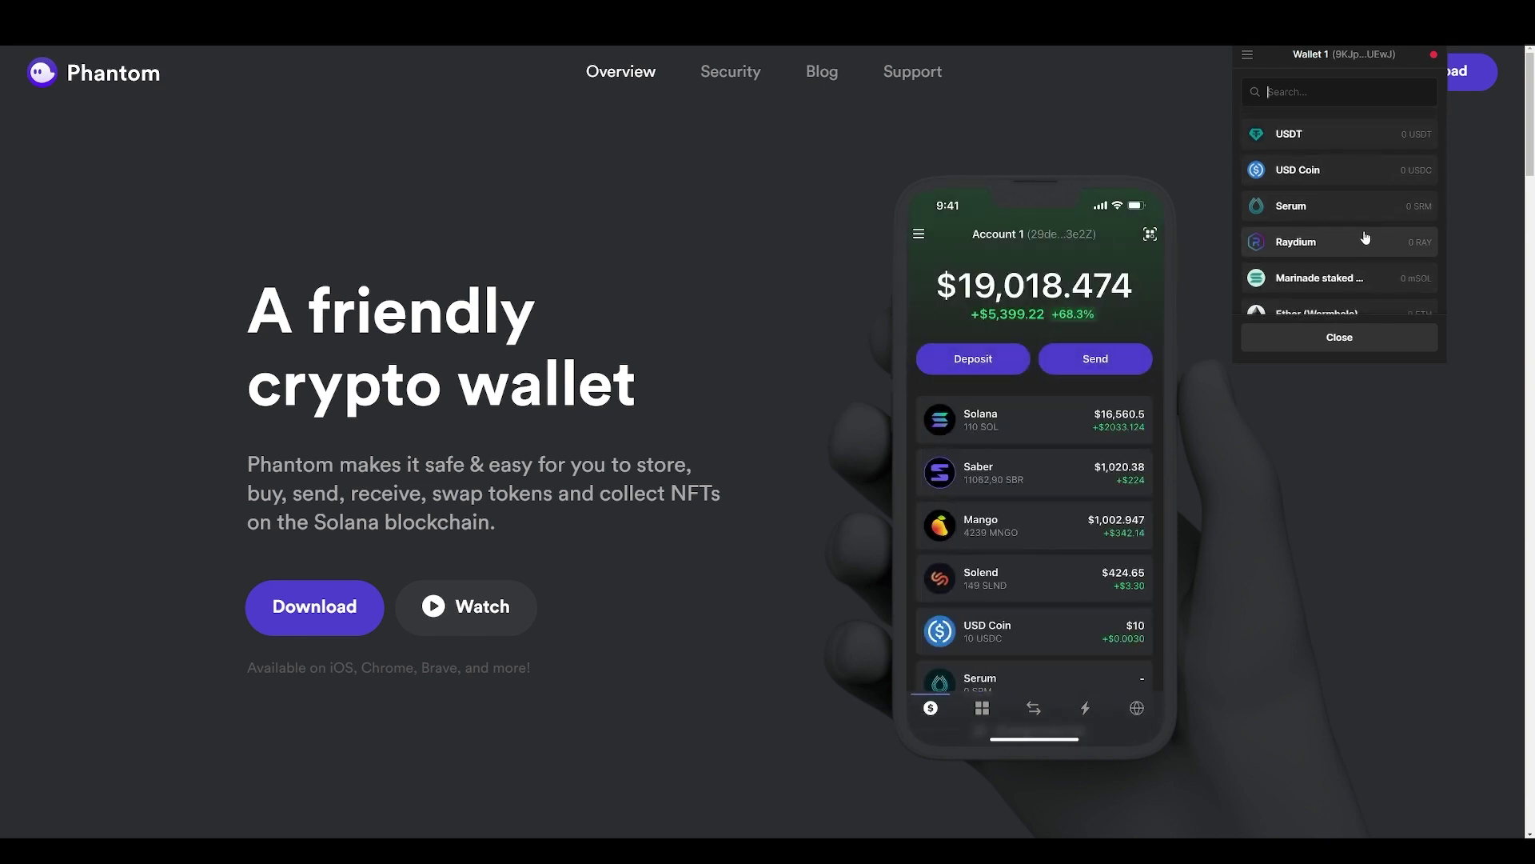
click(1340, 337)
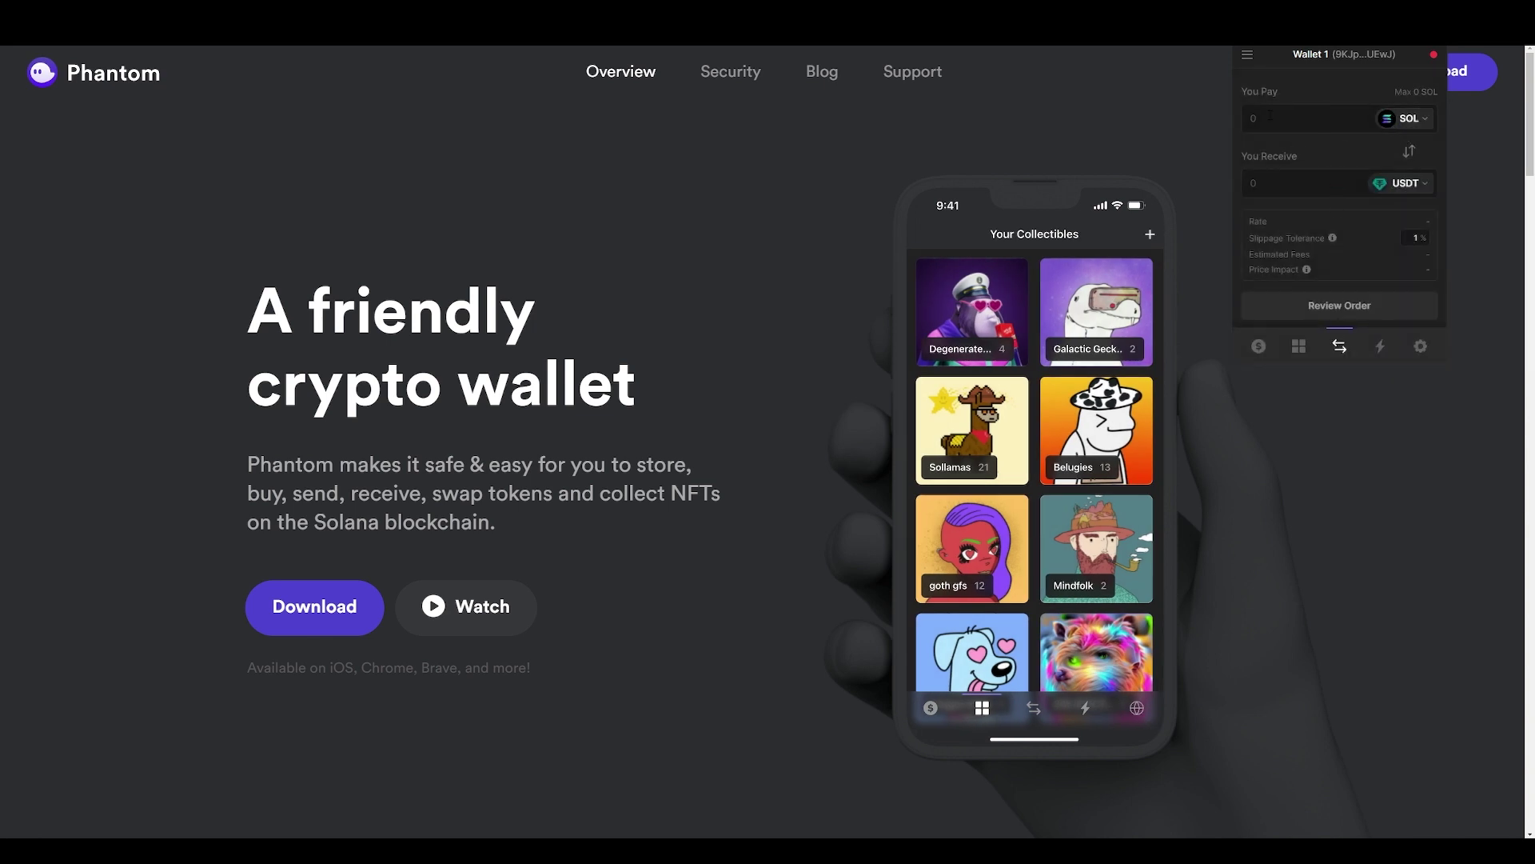
click(1380, 346)
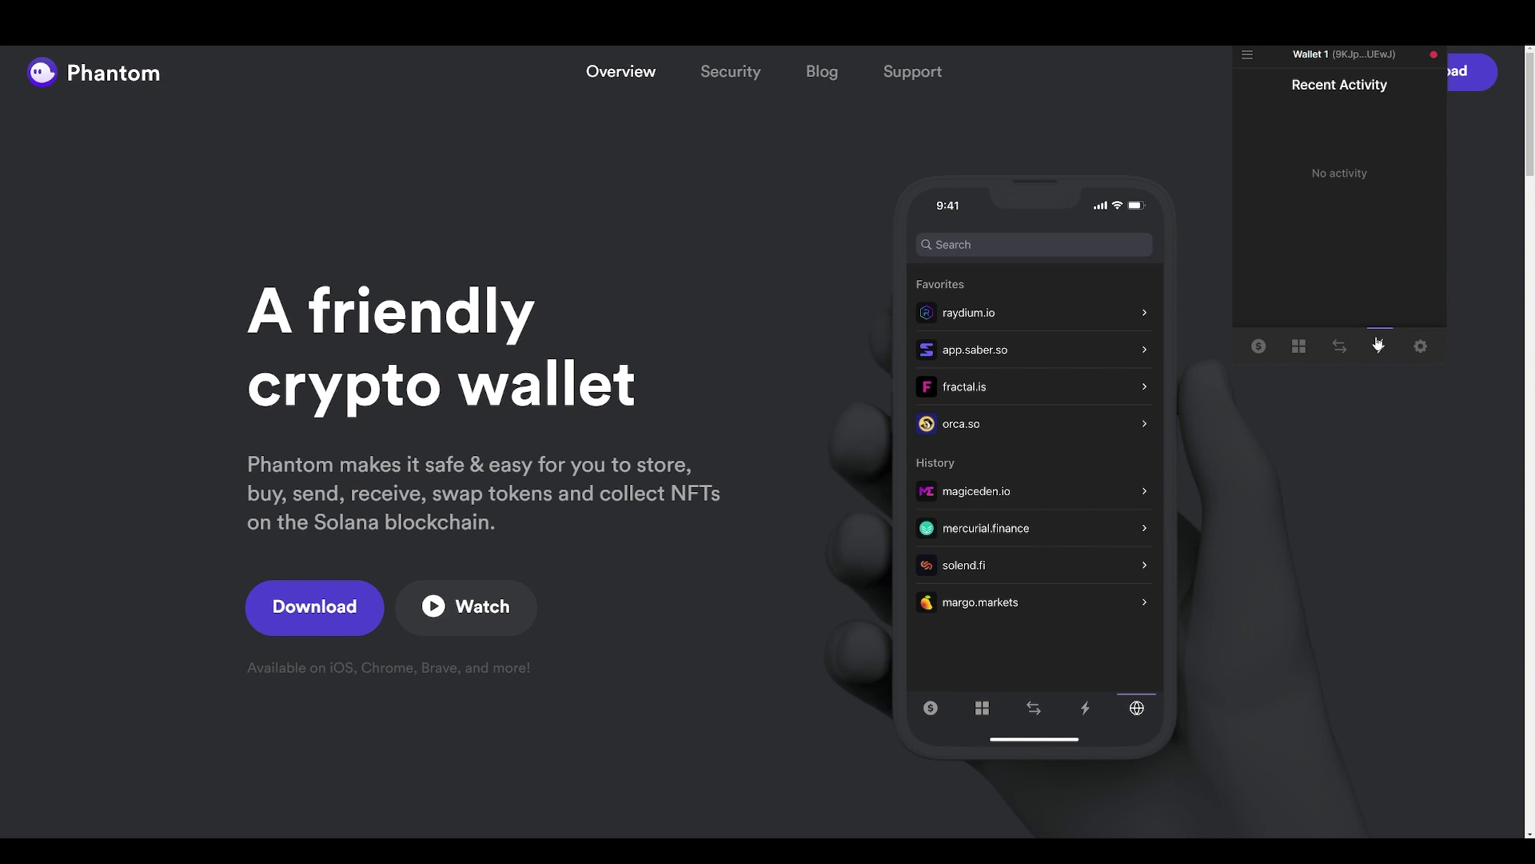
- Go from the balance overview into Solana and open its SOL staking screen
click(1259, 346)
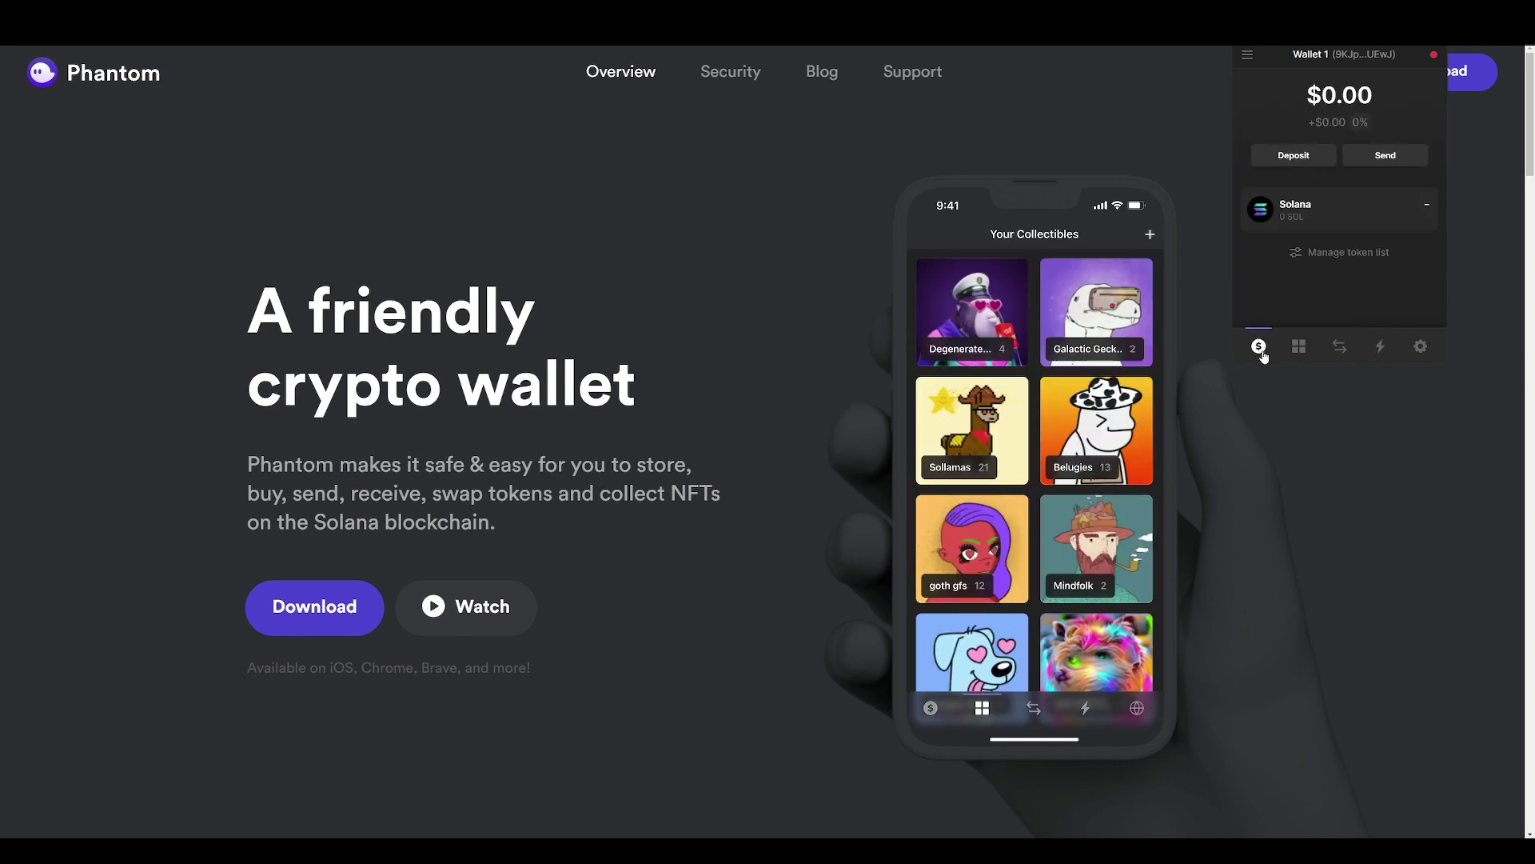
click(1289, 212)
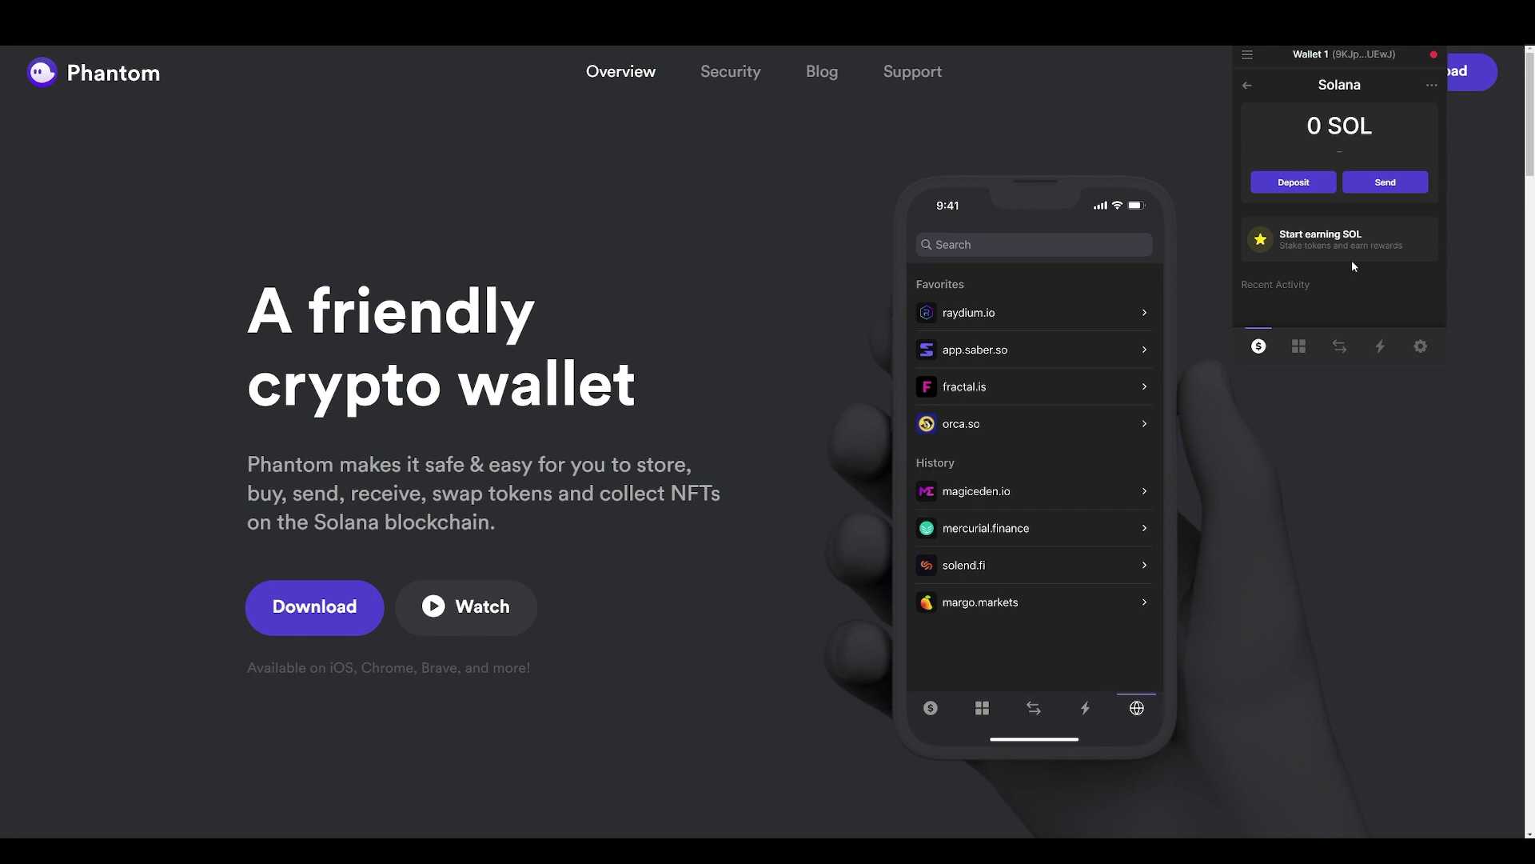
click(1345, 253)
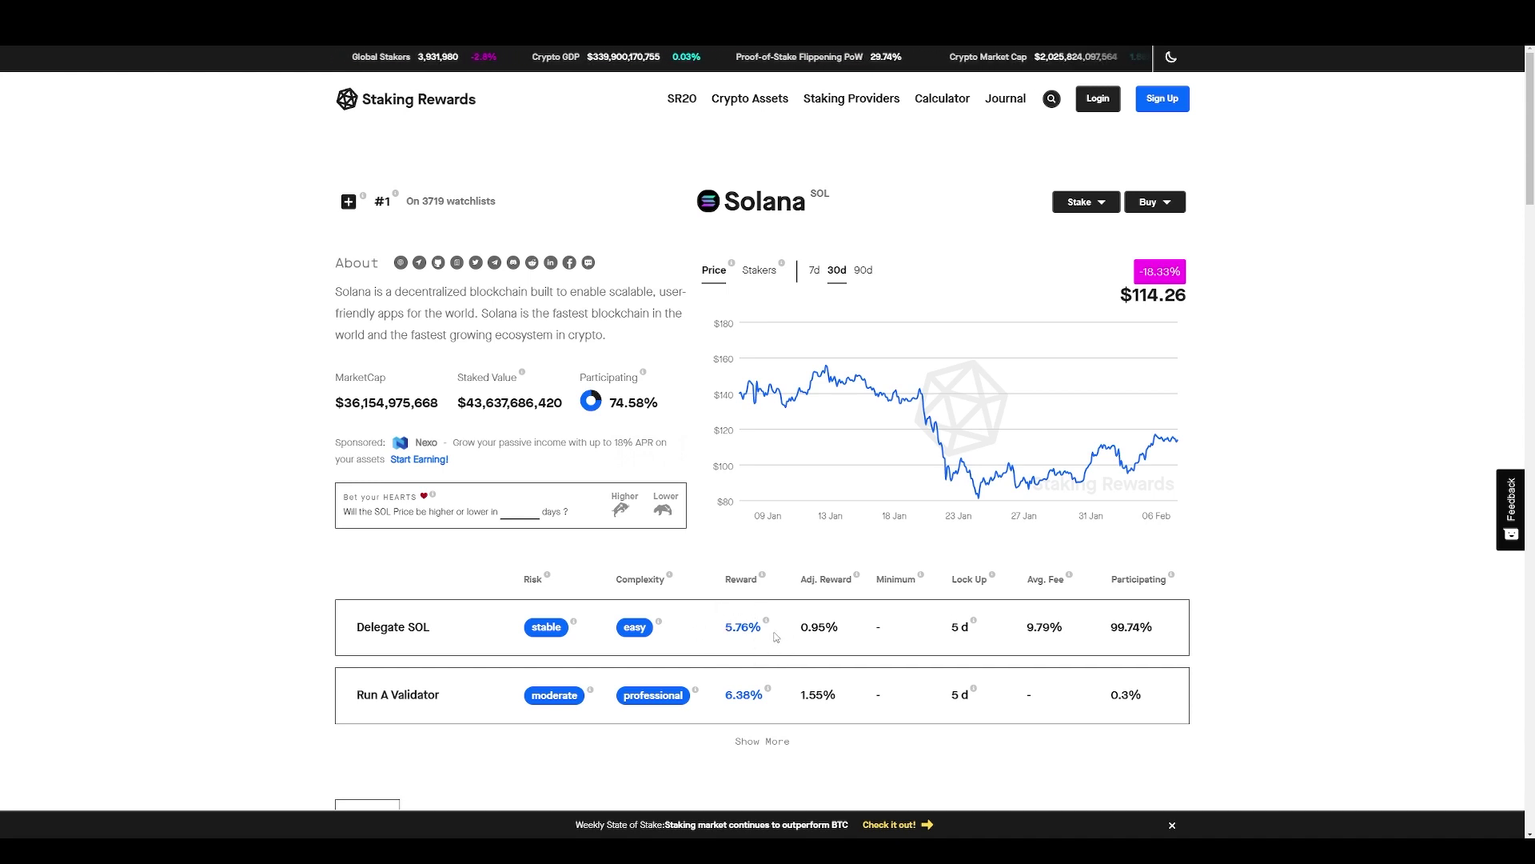
- Copy Everstake's delegation address from Staking Rewards and paste it into Phantom's validator search
scroll(227, 574, down, 10)
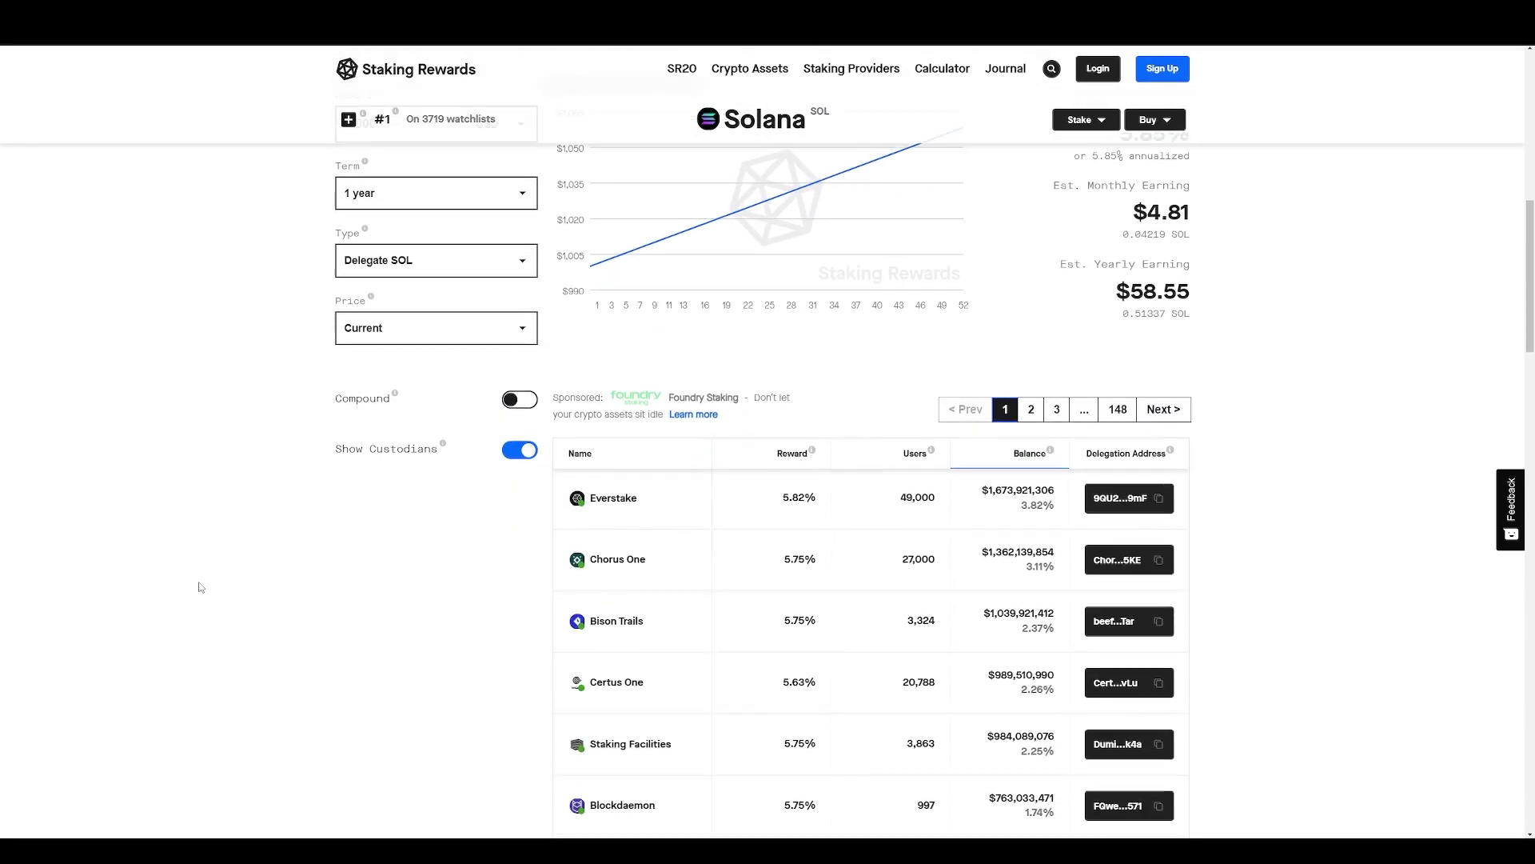
scroll(191, 589, down, 2)
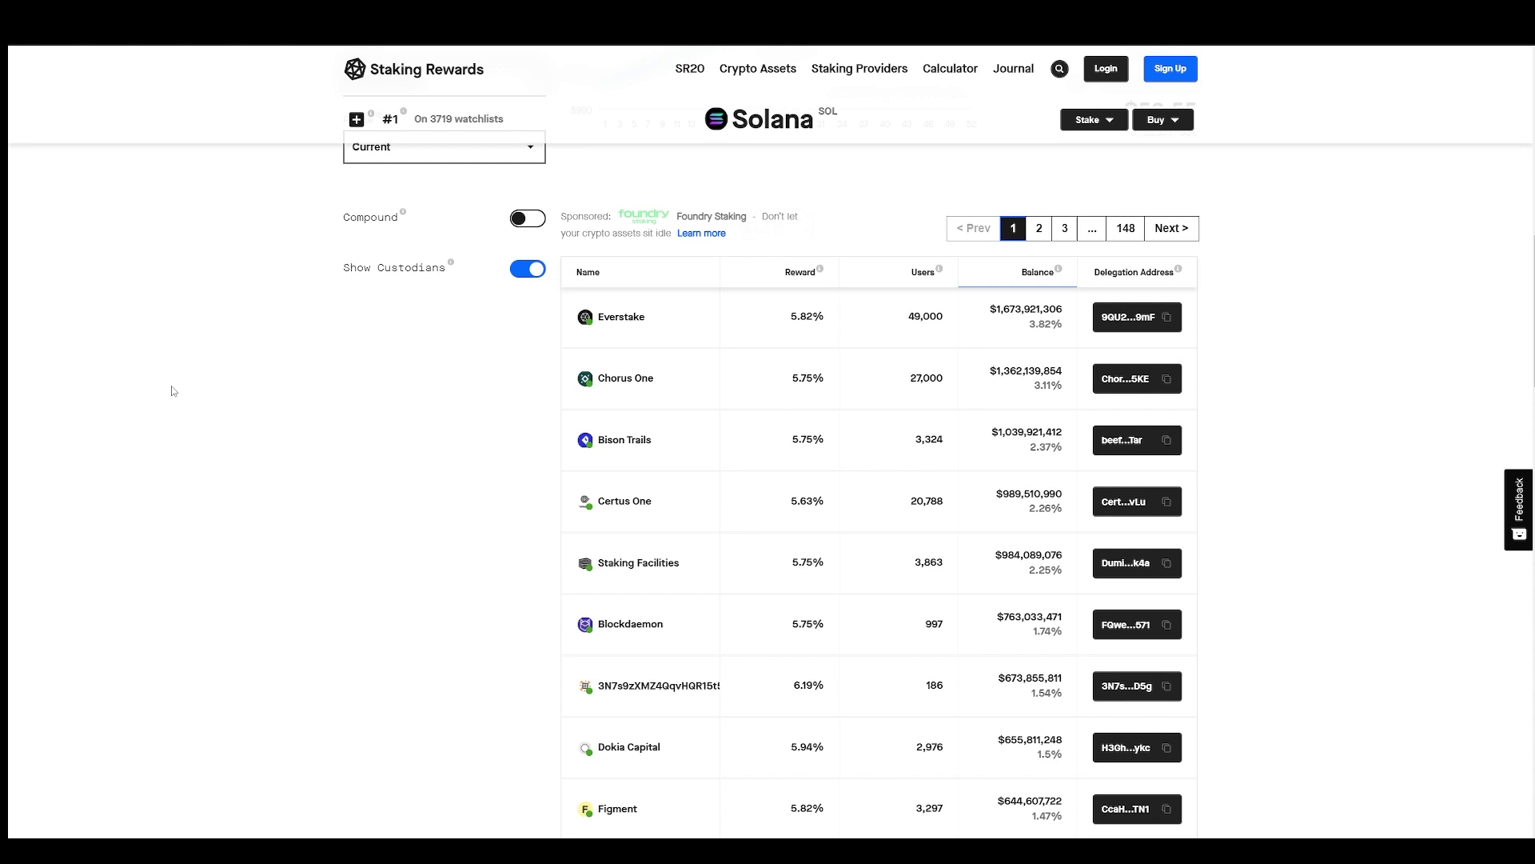
click(1167, 316)
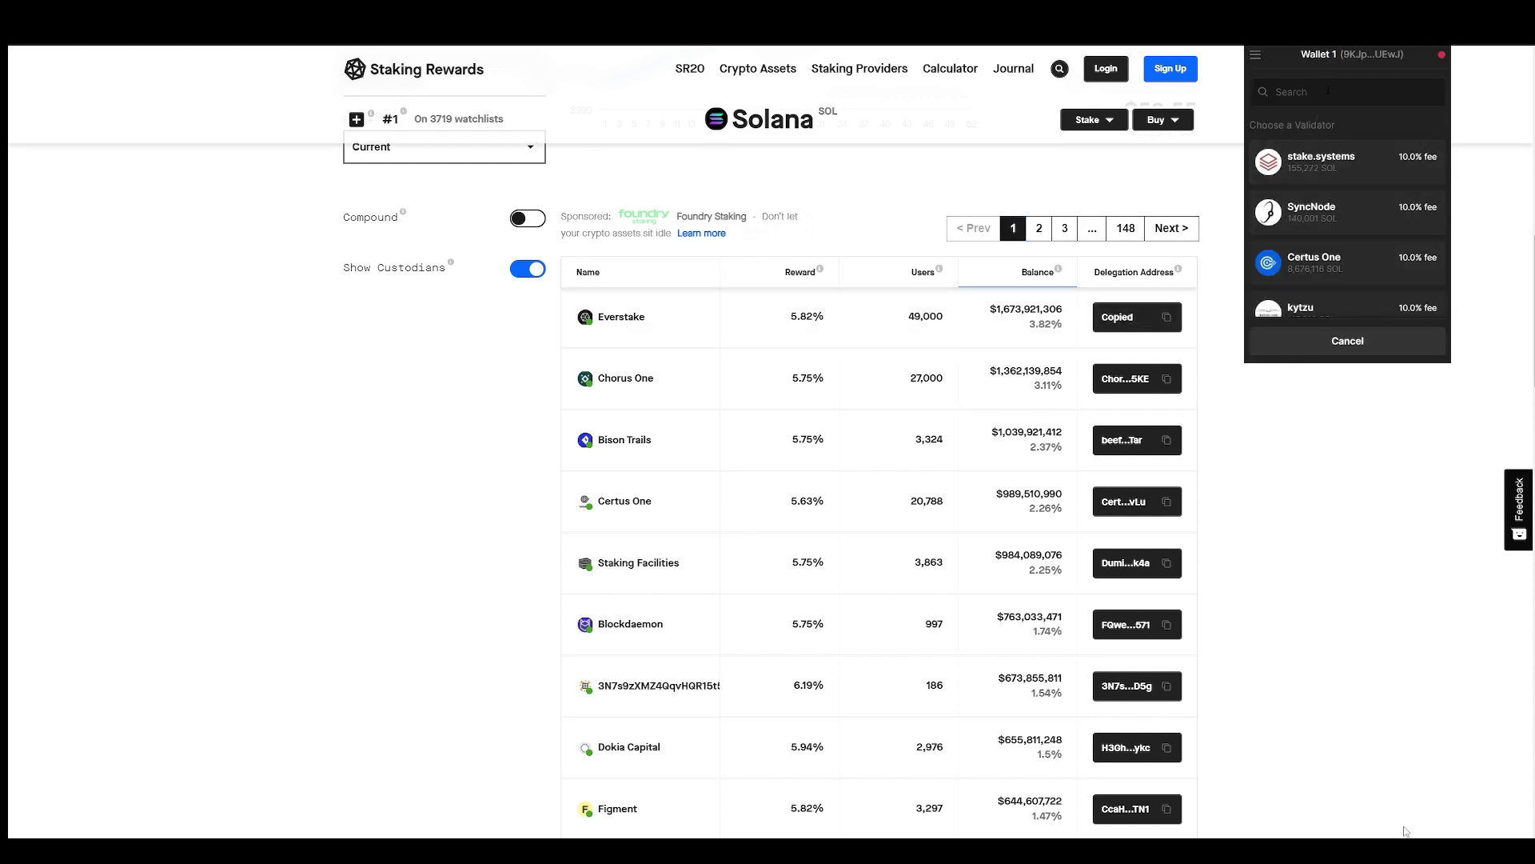
click(1327, 89)
key(ctrl+v)
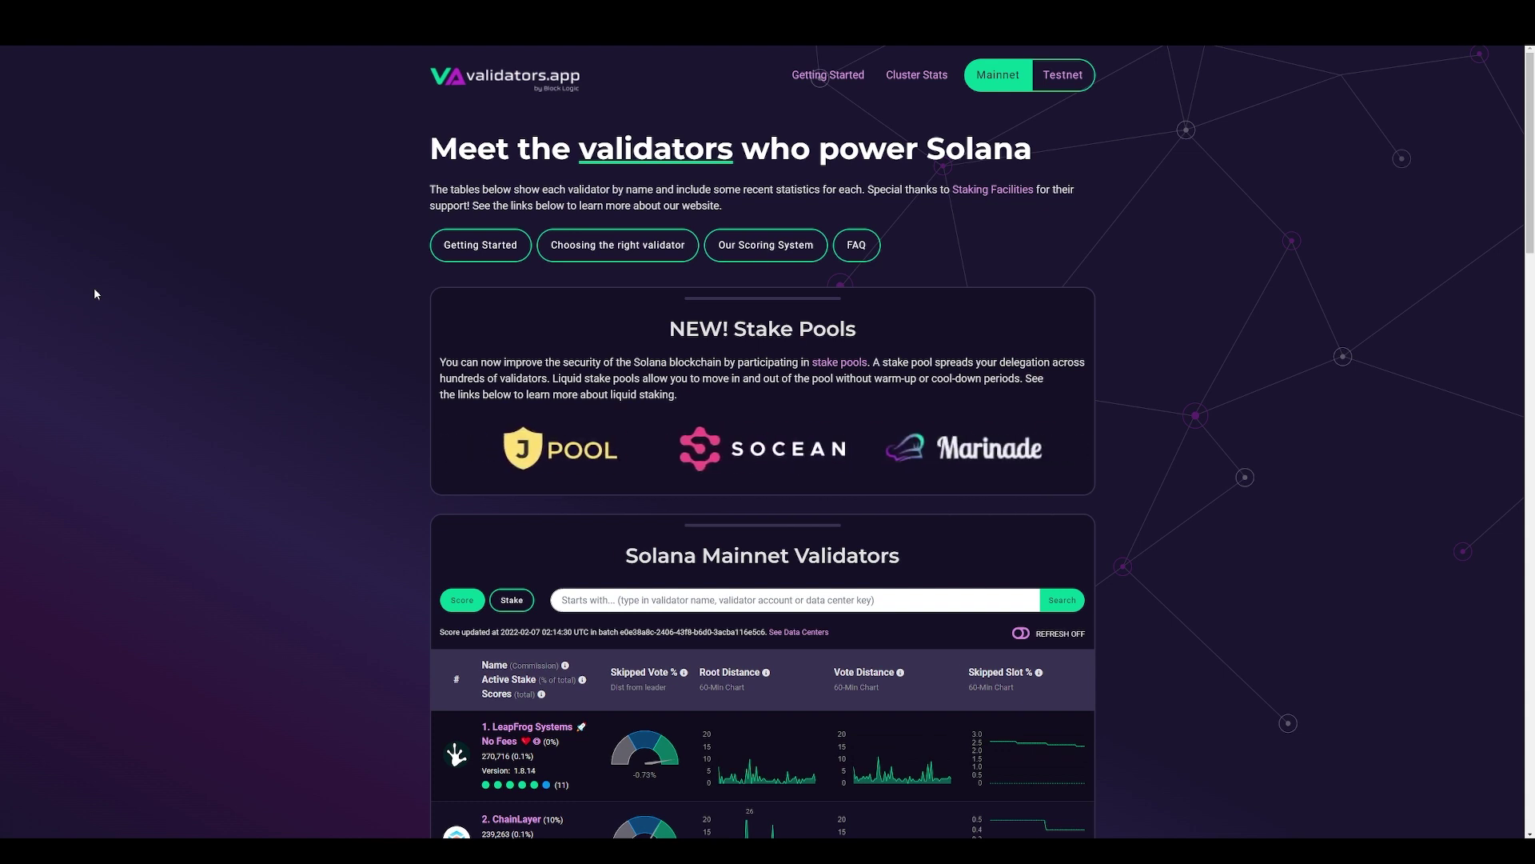
- Scroll validators.app down to the Solana Mainnet Validators table listing LeapFrog Systems
scroll(364, 402, down, 5)
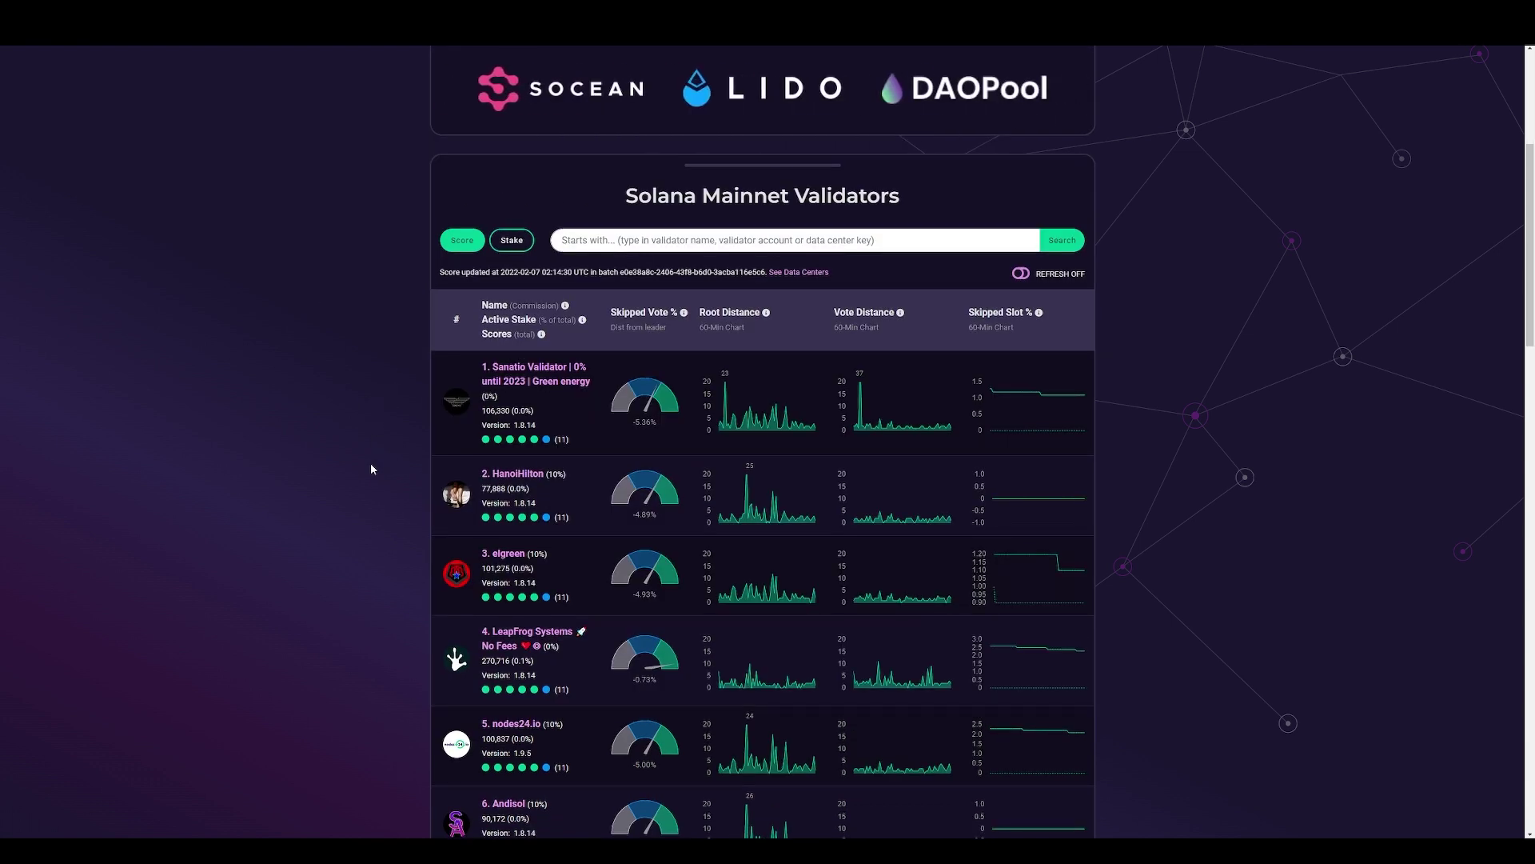
scroll(371, 468, down, 1)
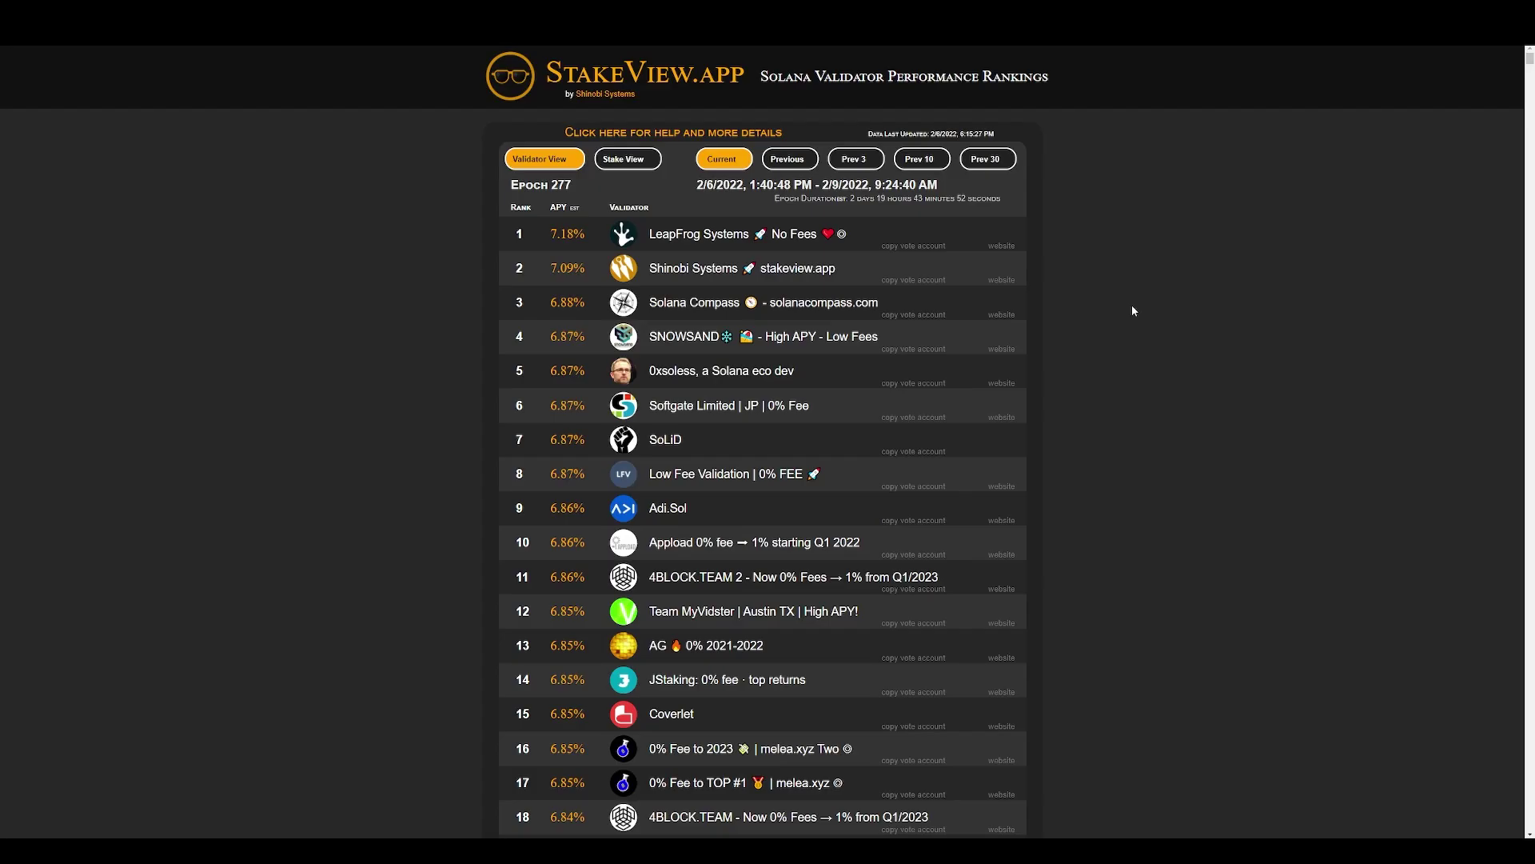
- Zoom in on StakeView.app's epoch 277 rankings and review LeapFrog Systems at 7.18% APY
key(ctrl+plus)
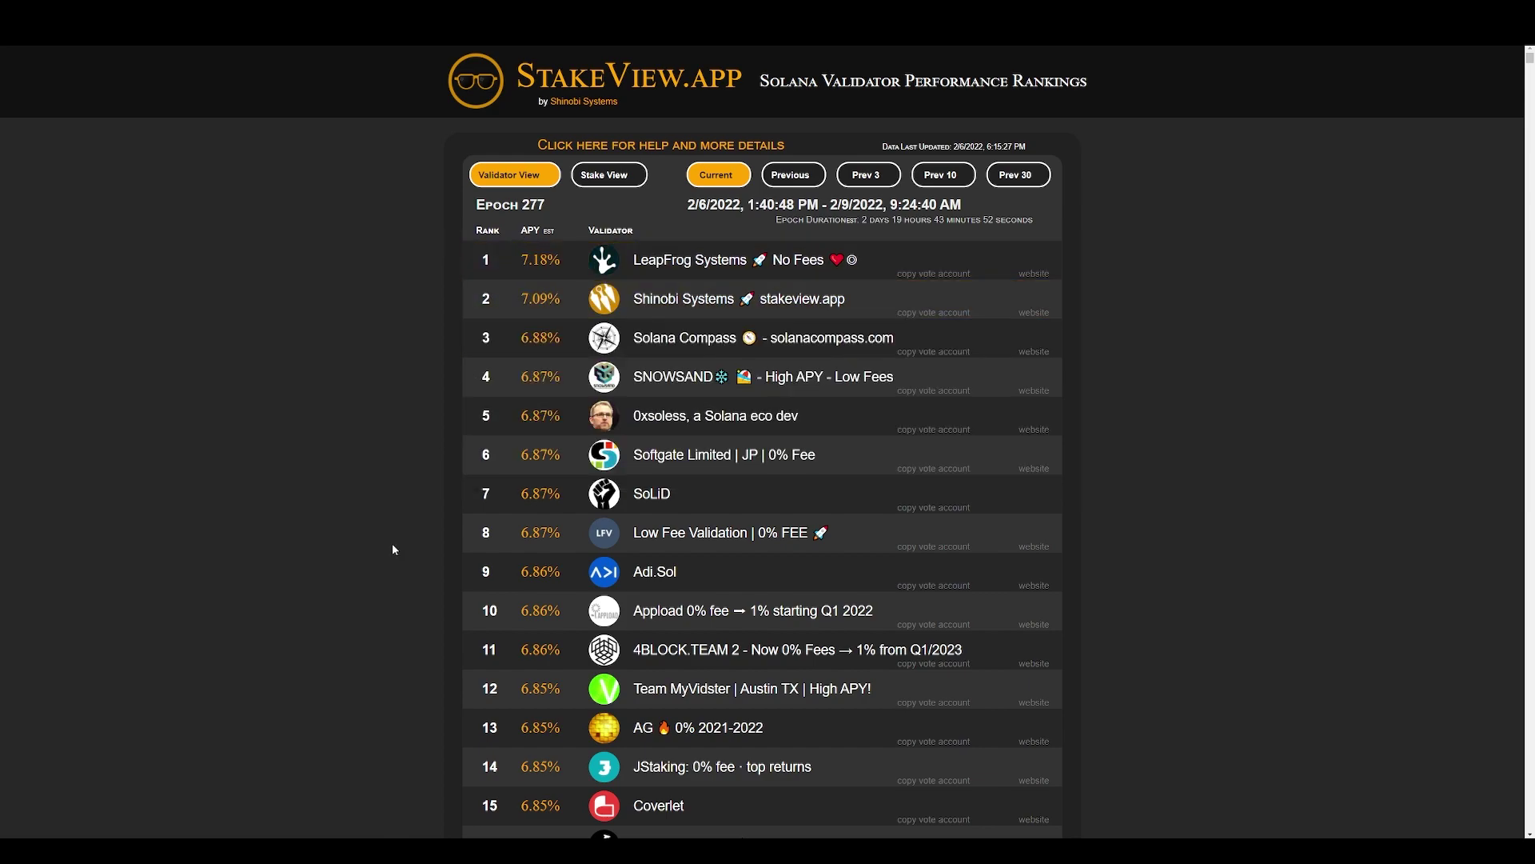
scroll(372, 321, down, 20)
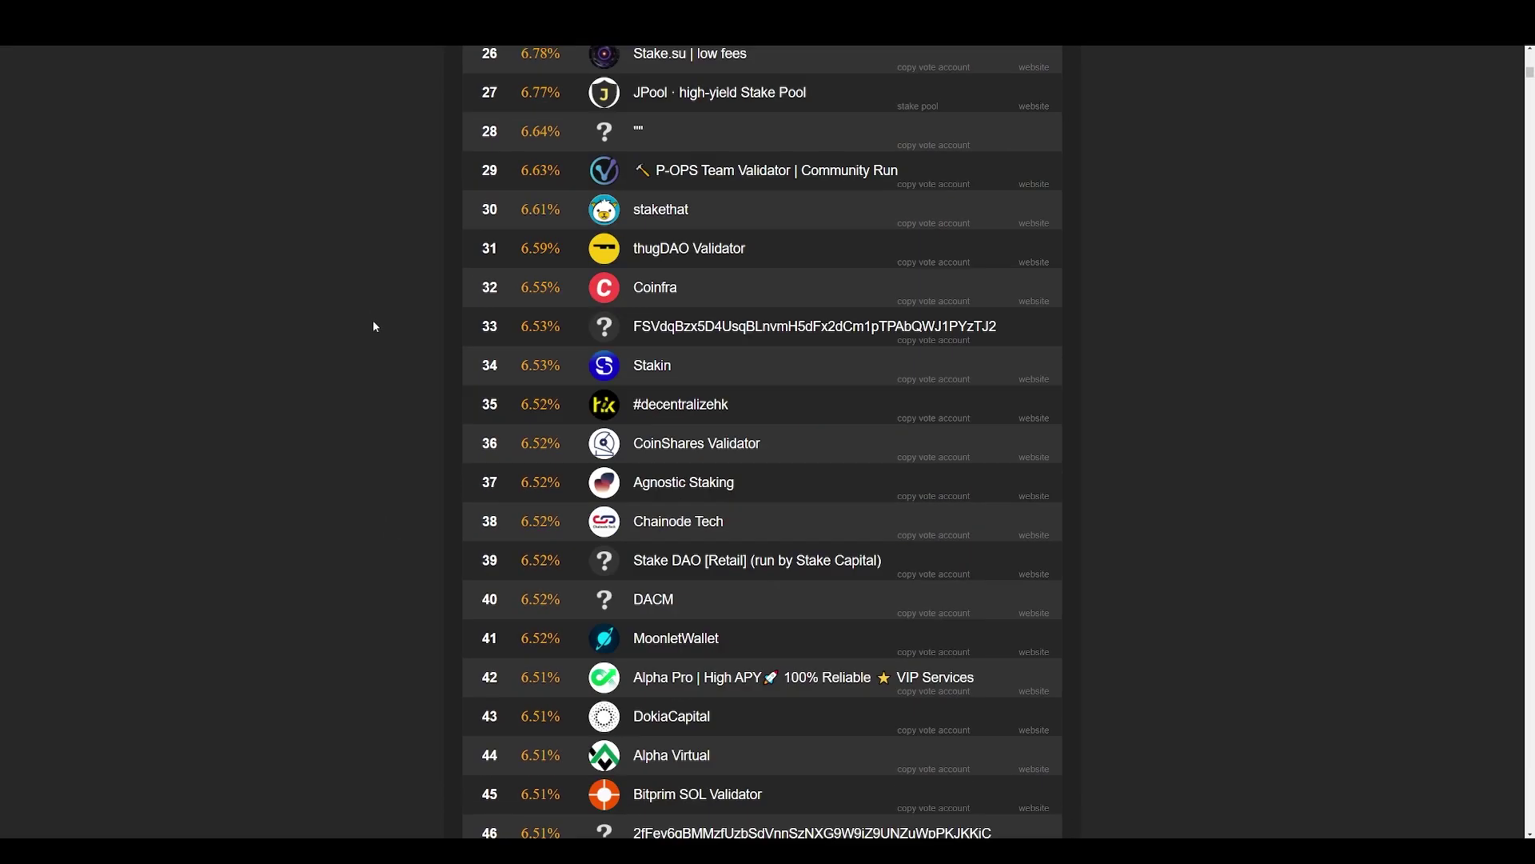
scroll(374, 325, down, 20)
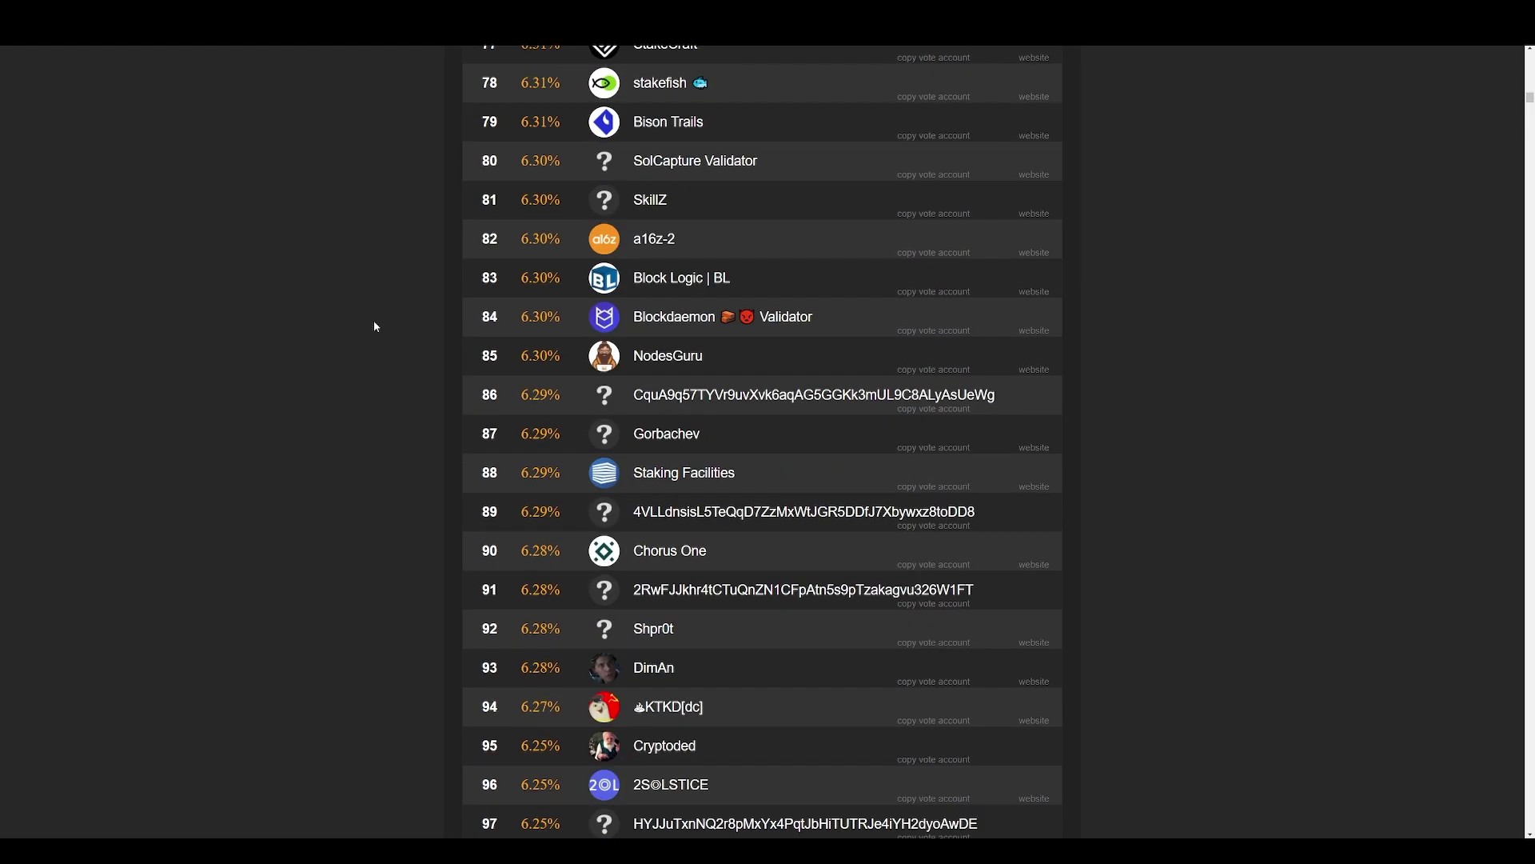
scroll(376, 327, up, 20)
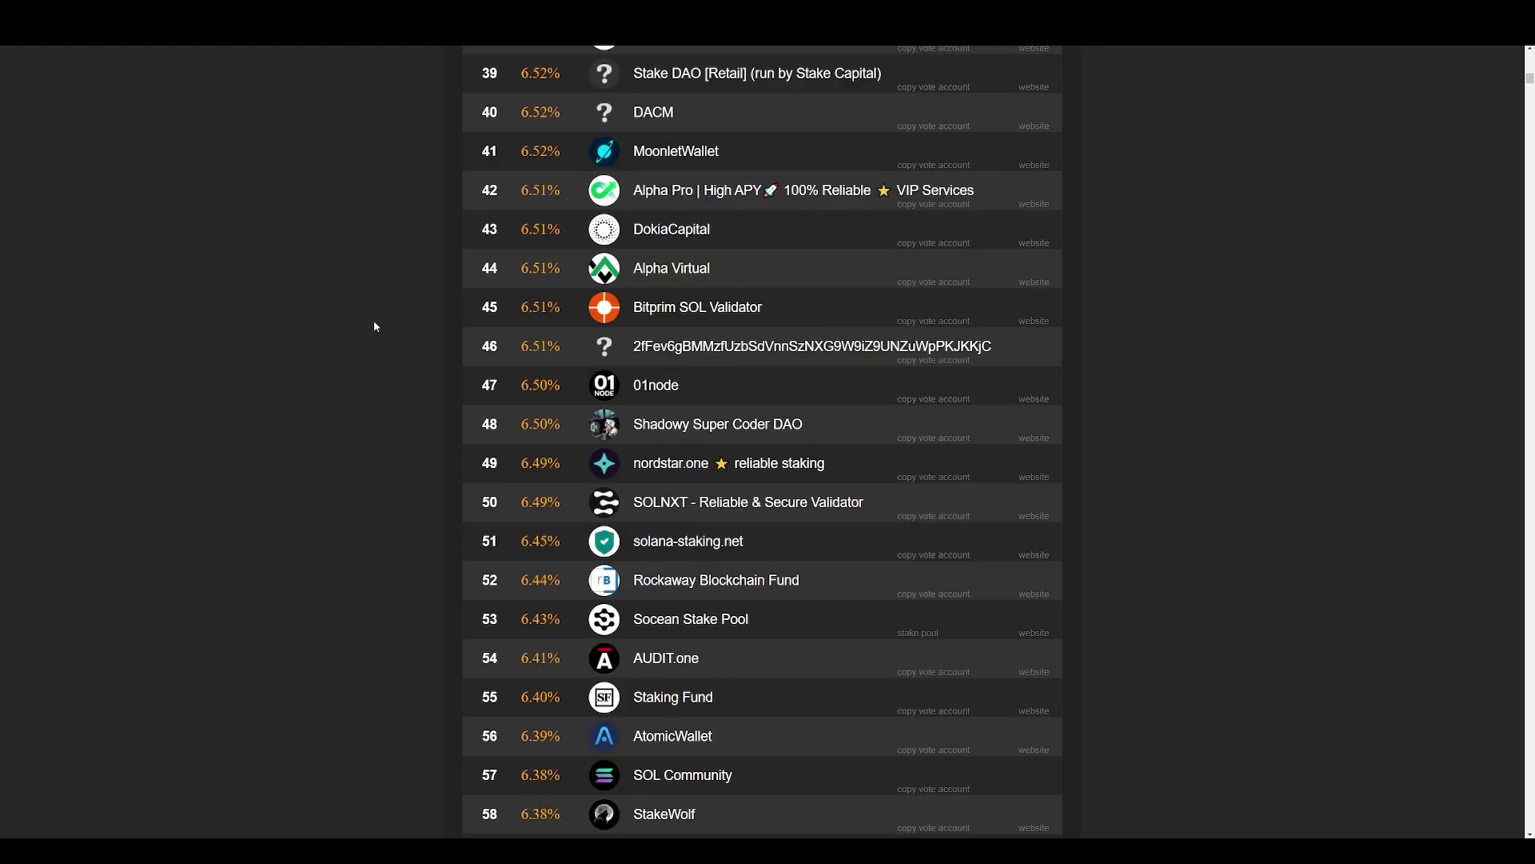
scroll(376, 327, up, 17)
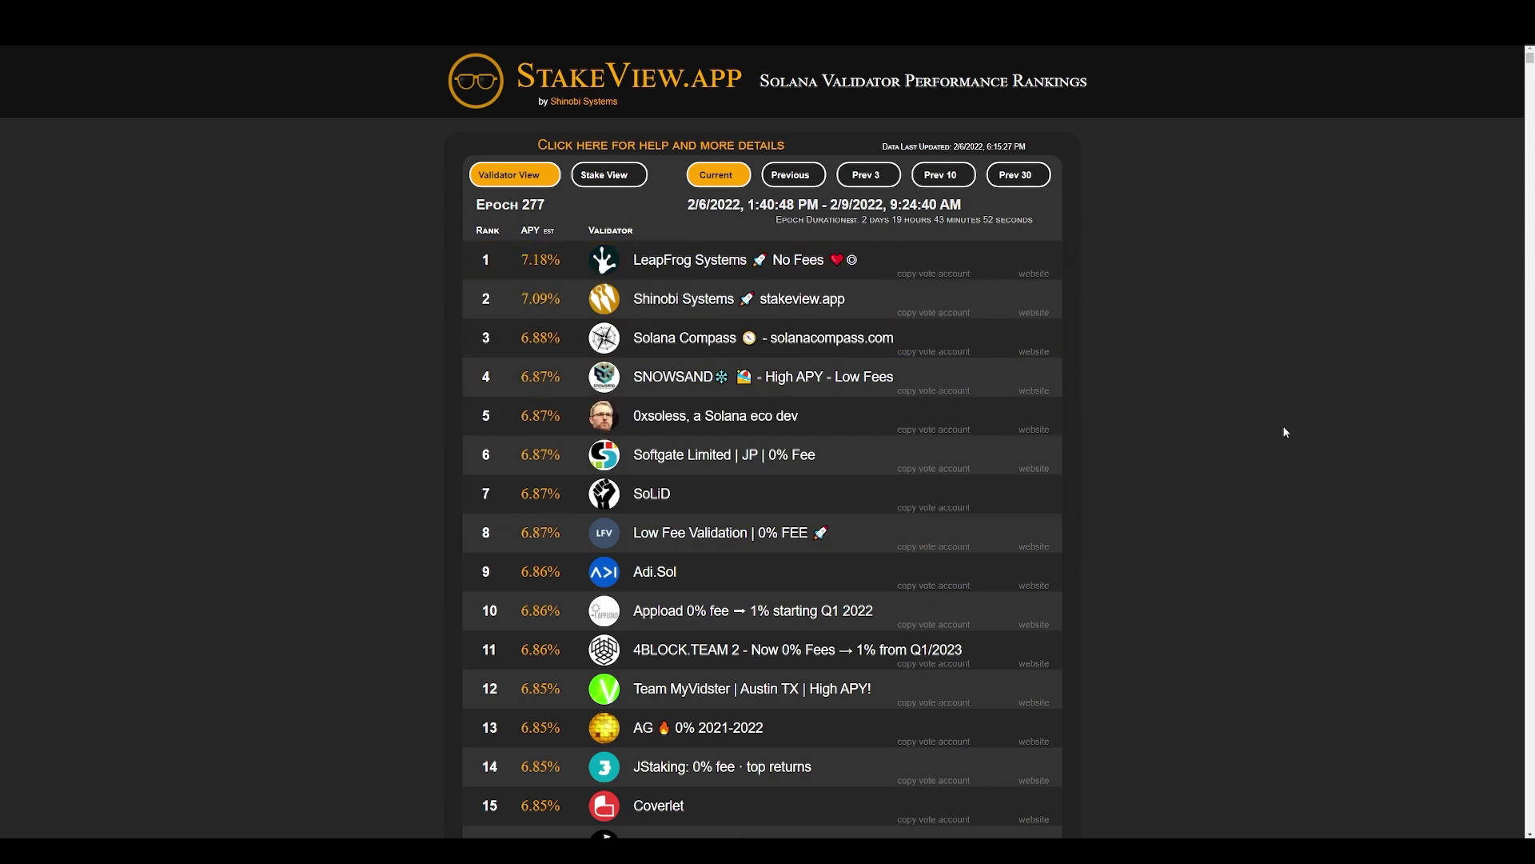
mouse_move(742, 258)
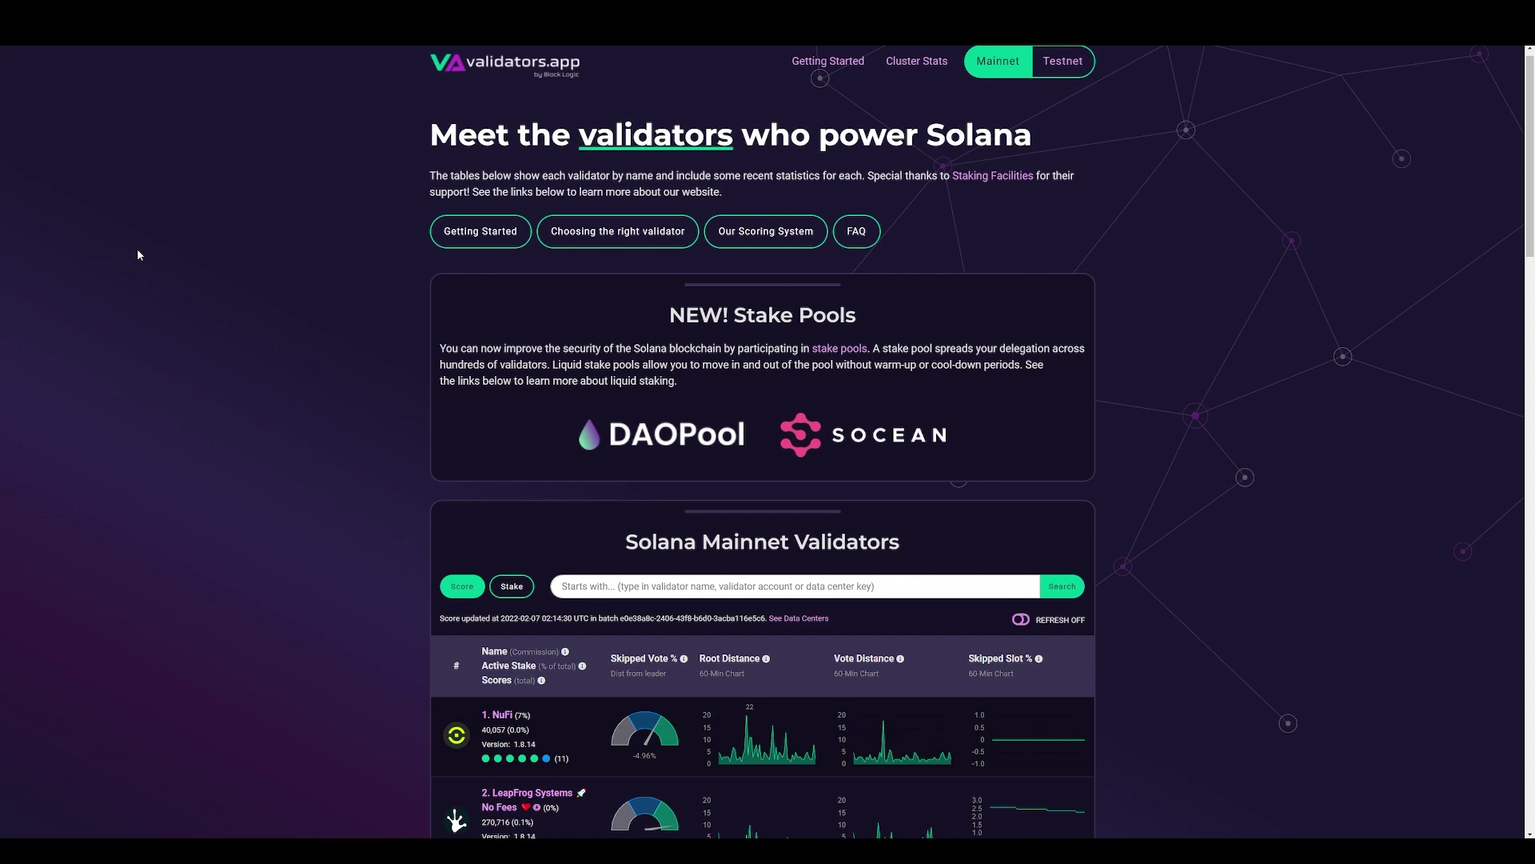
- Scroll to validators.app's table showing NuFi first and LeapFrog Systems second
scroll(137, 250, down, 5)
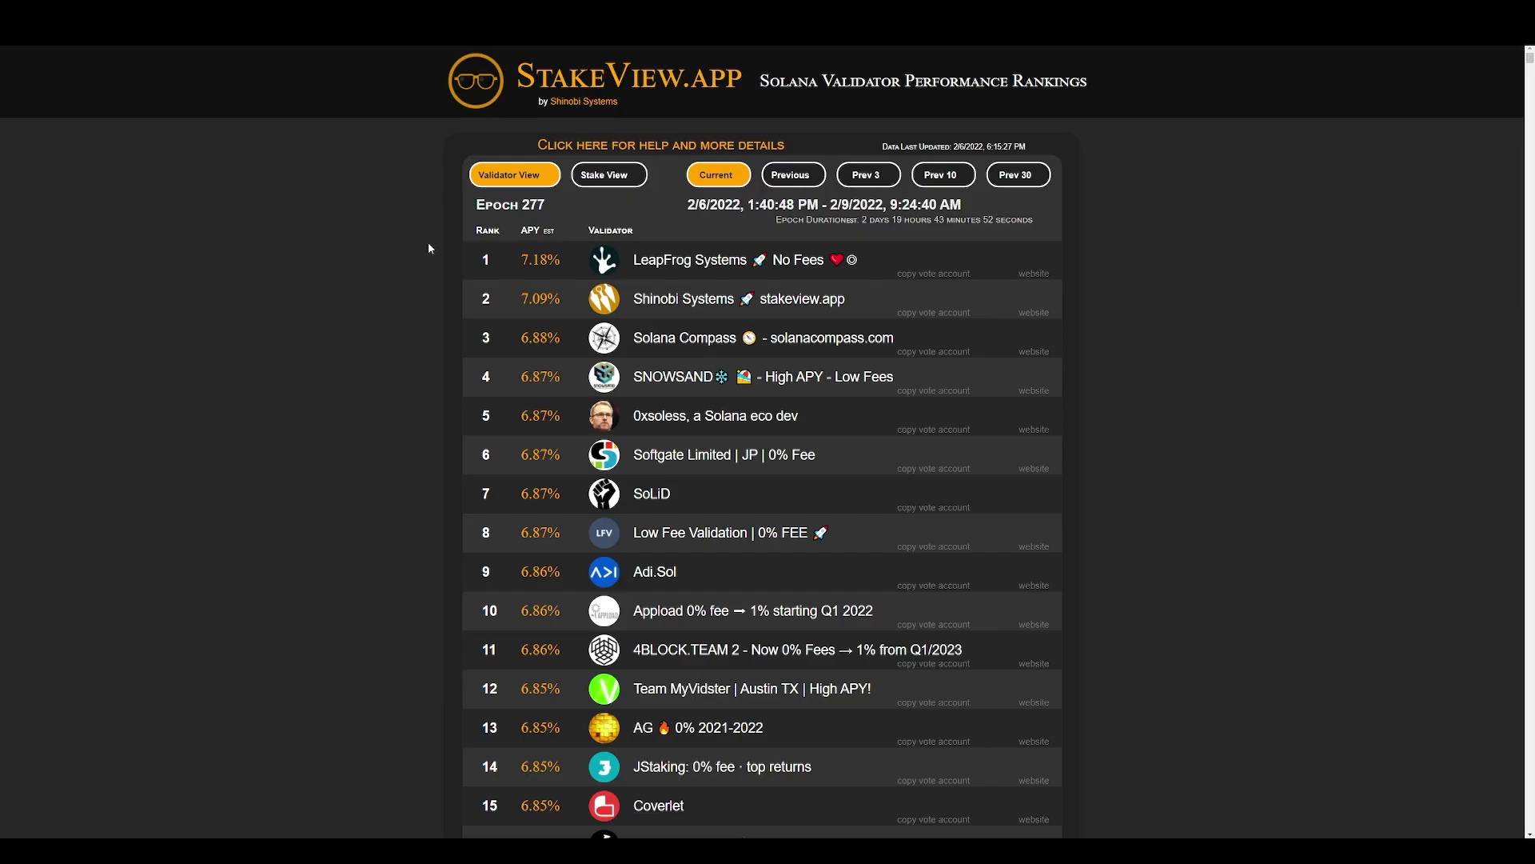
mouse_move(538, 256)
mouse_move(605, 269)
scroll(428, 464, down, 10)
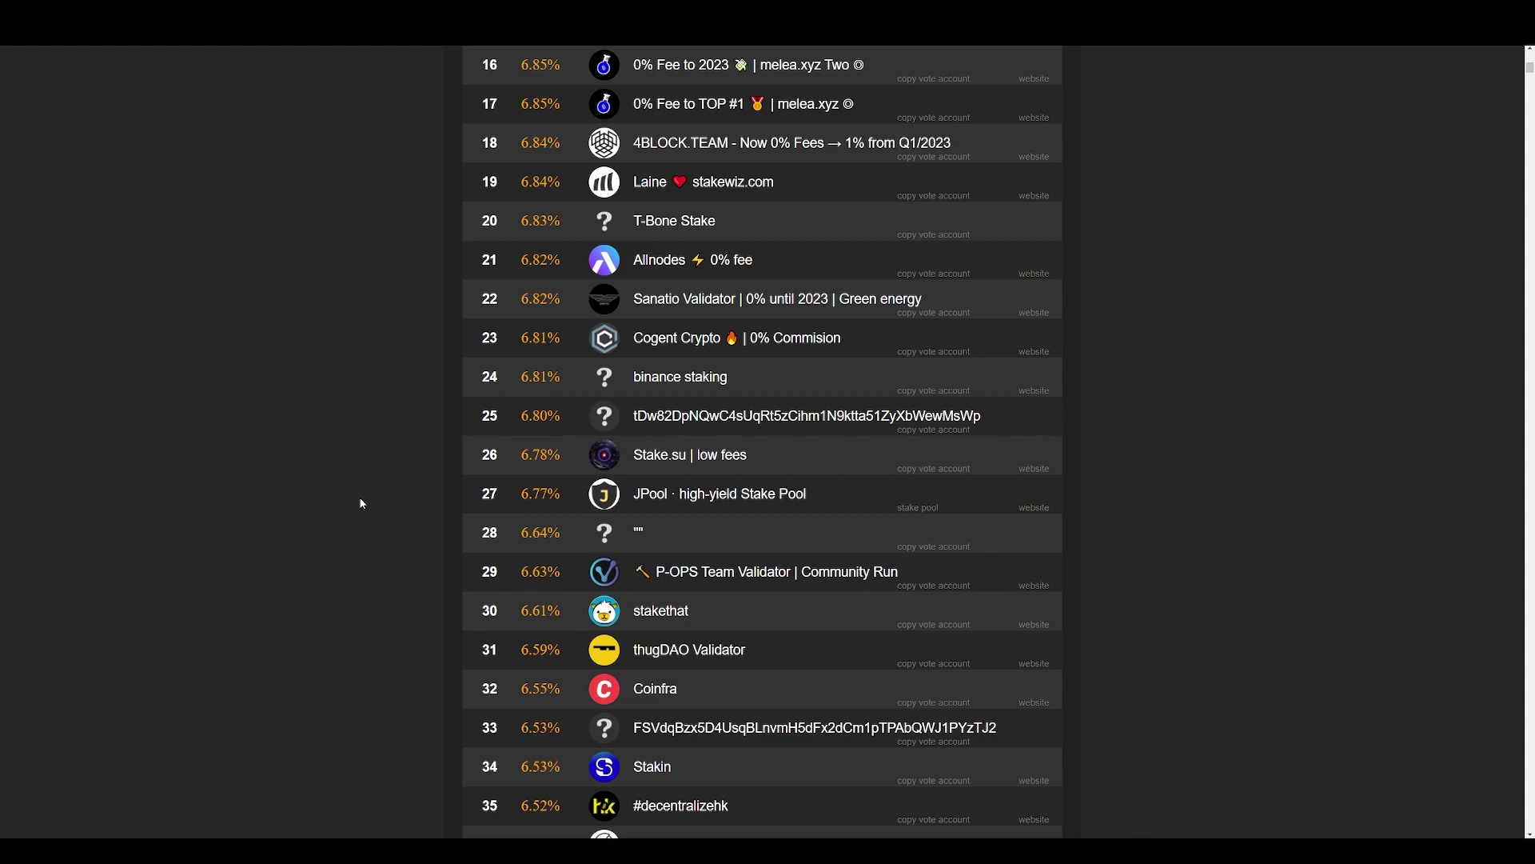
scroll(362, 504, down, 4)
scroll(362, 503, down, 6)
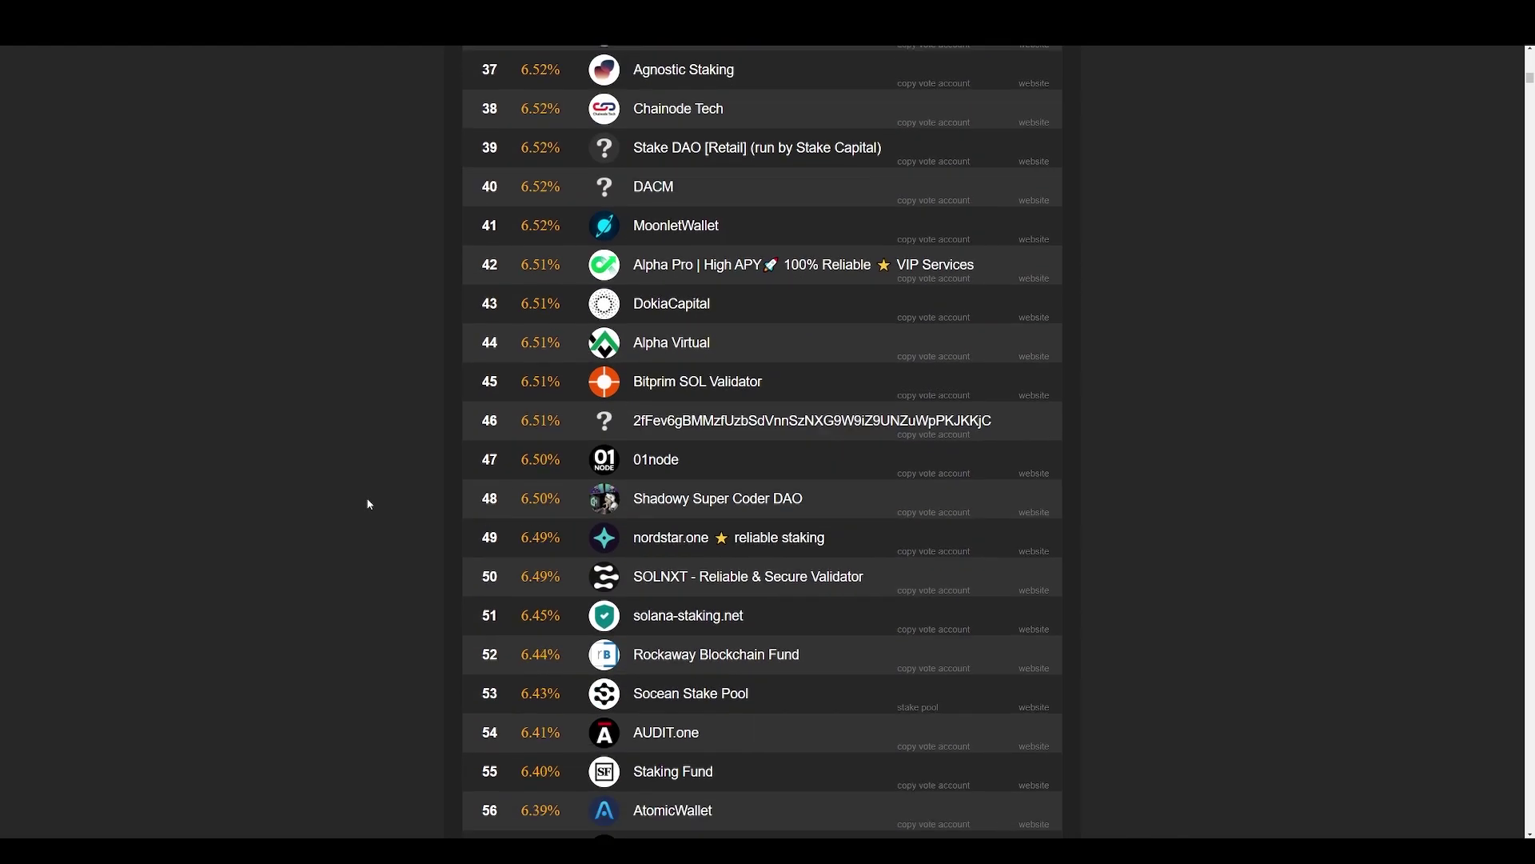
scroll(371, 504, down, 13)
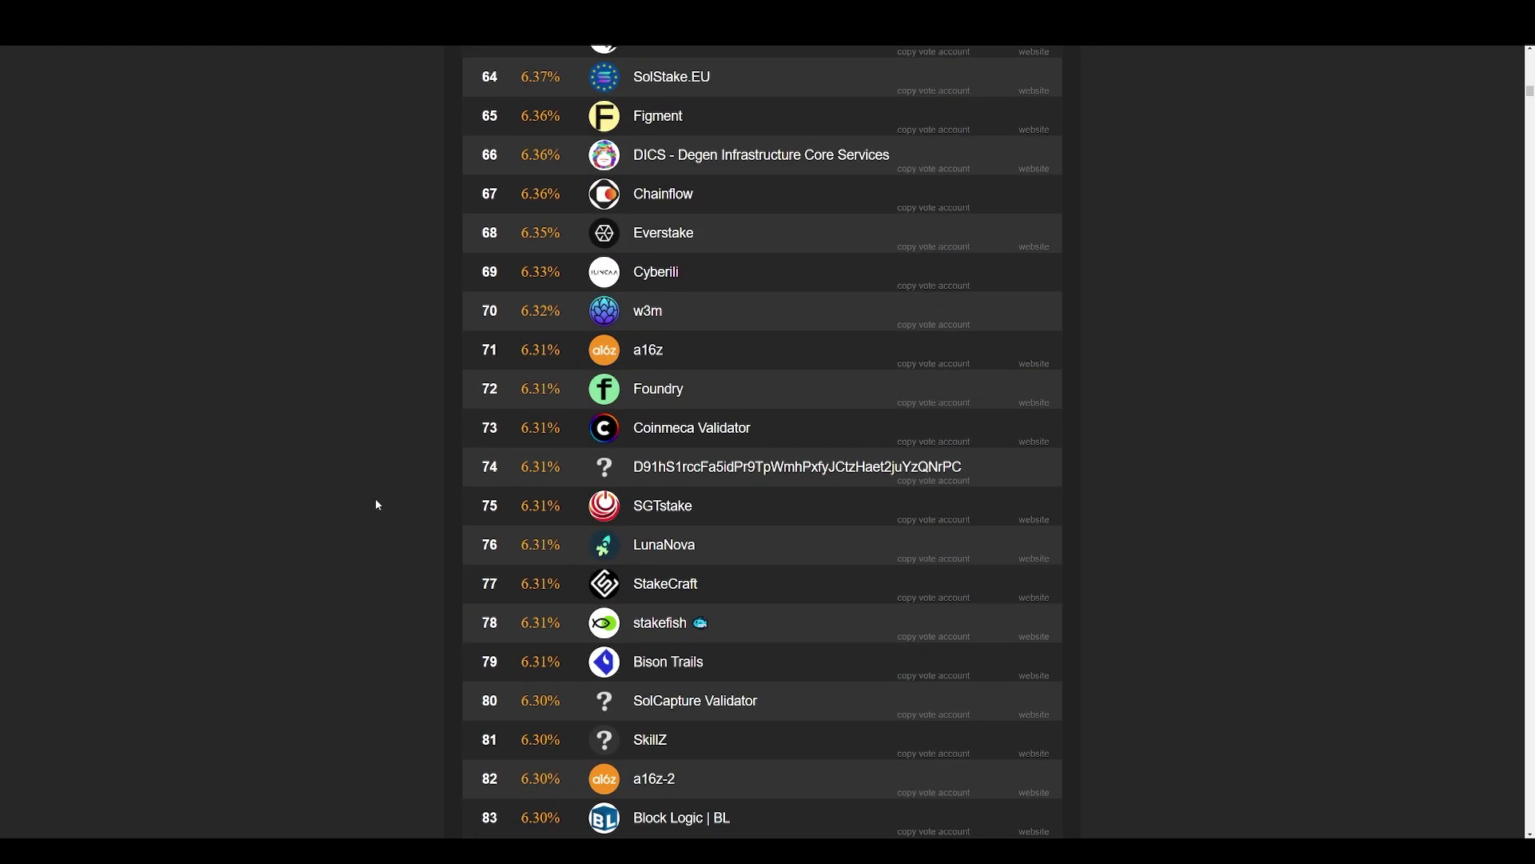
scroll(378, 506, down, 11)
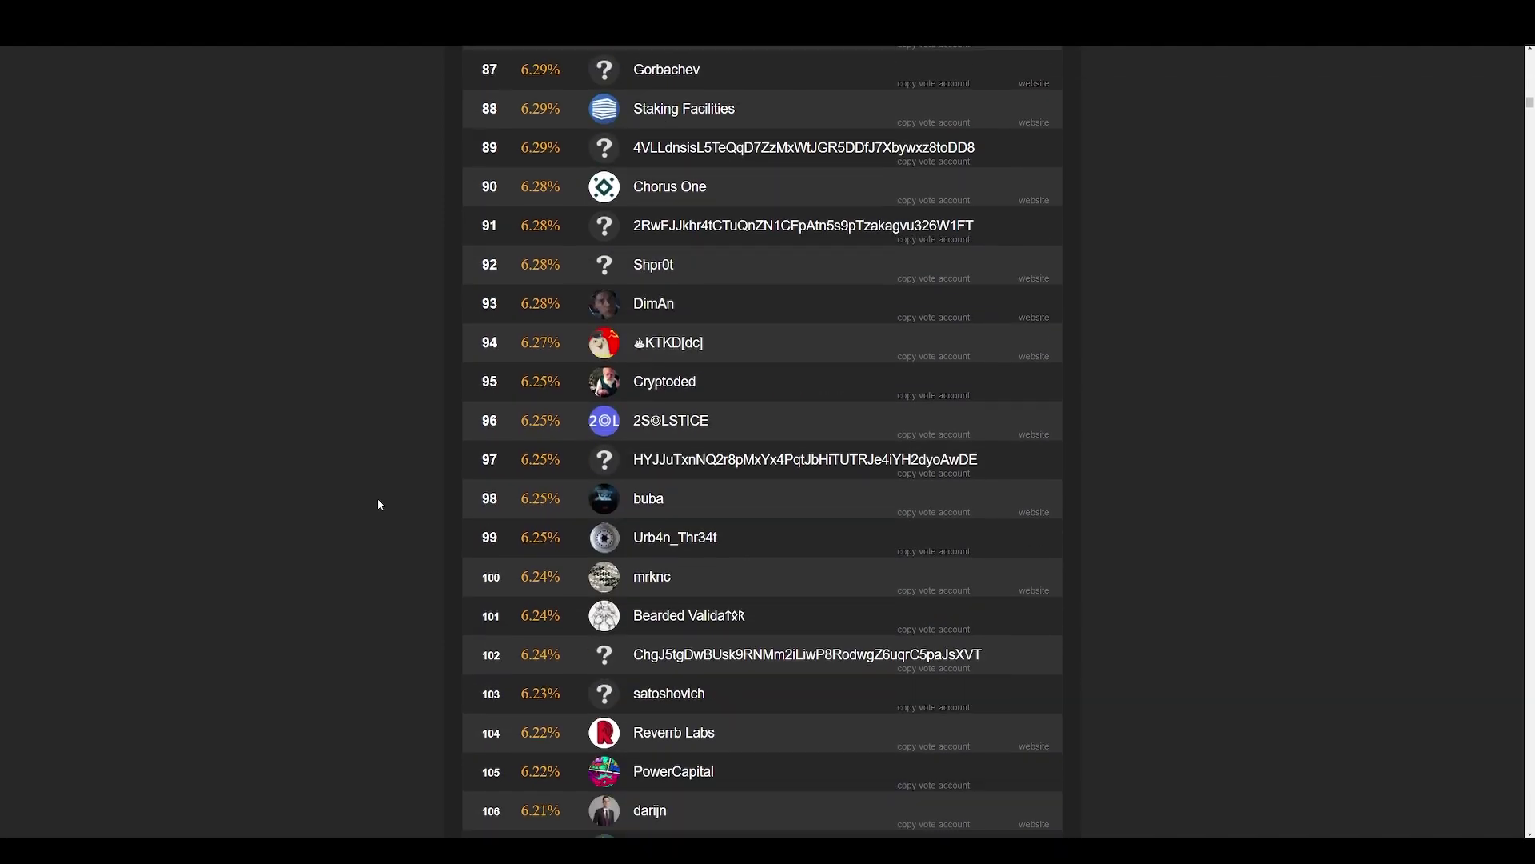
scroll(380, 505, down, 9)
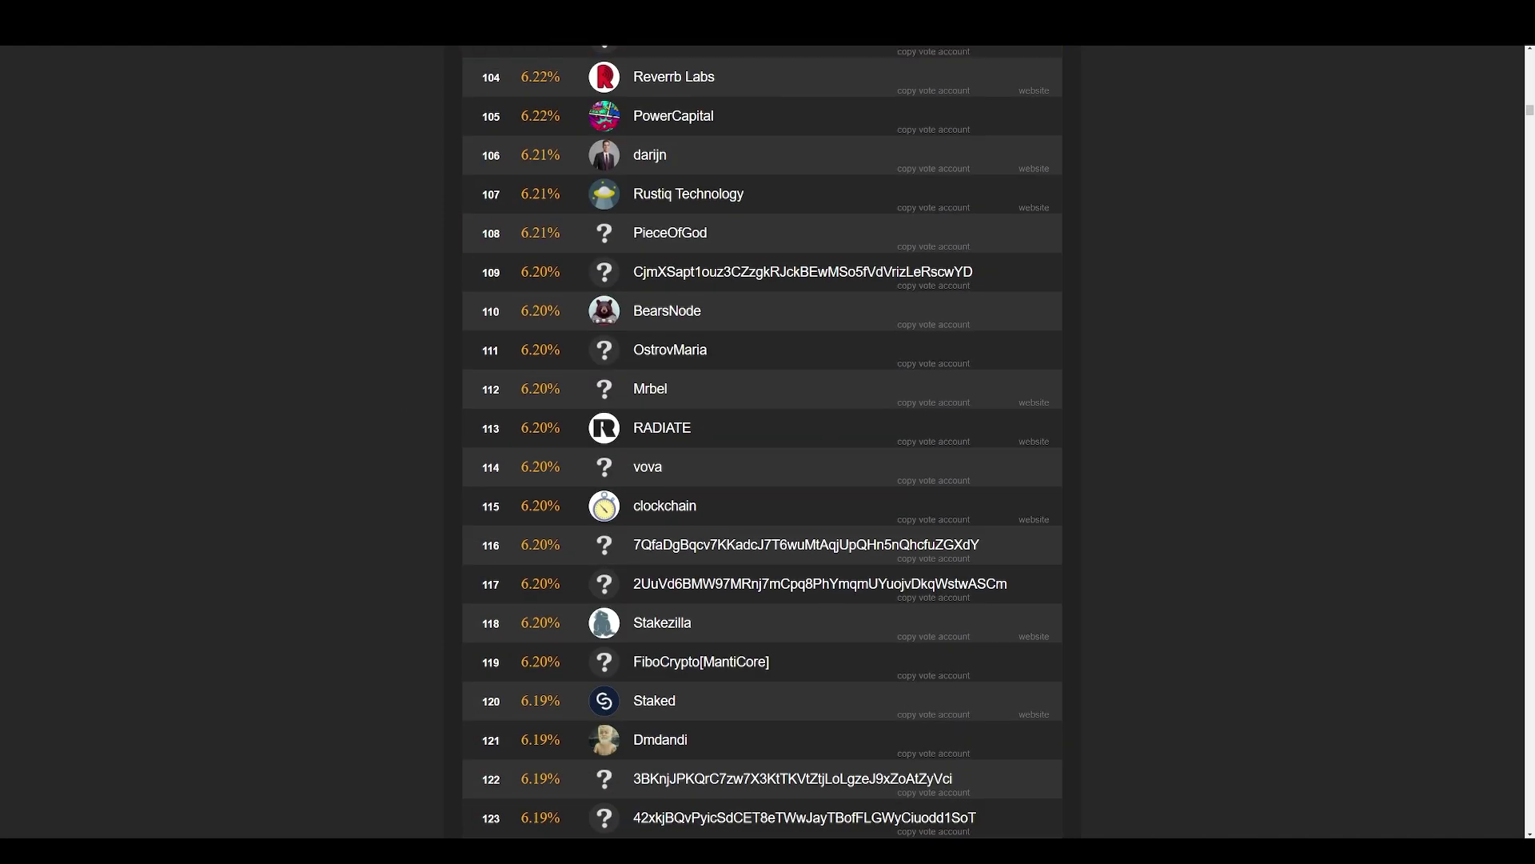
scroll(352, 374, up, 20)
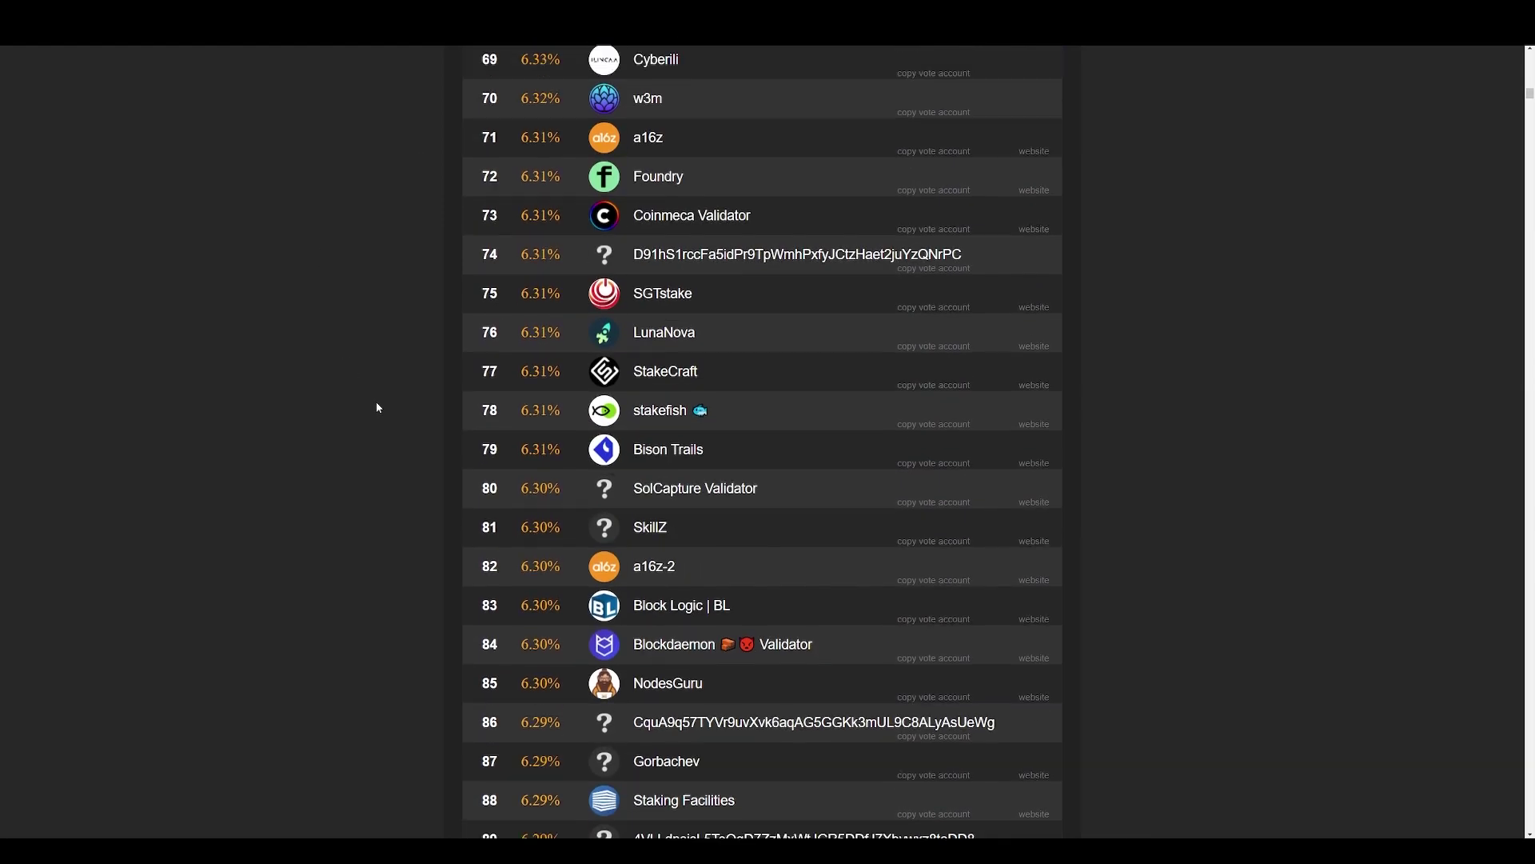
scroll(373, 408, up, 20)
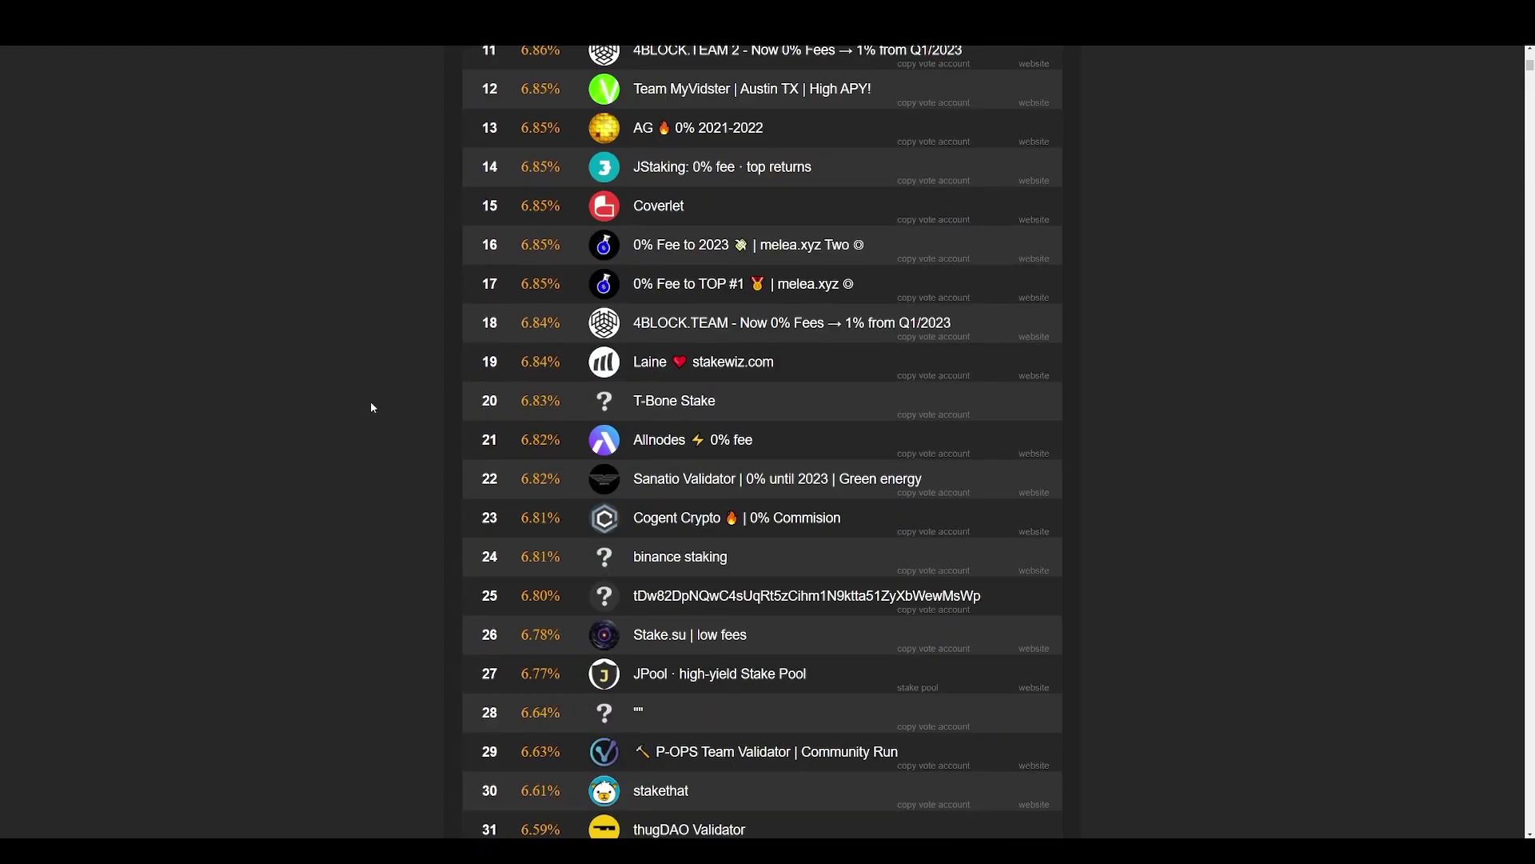
scroll(357, 407, up, 2)
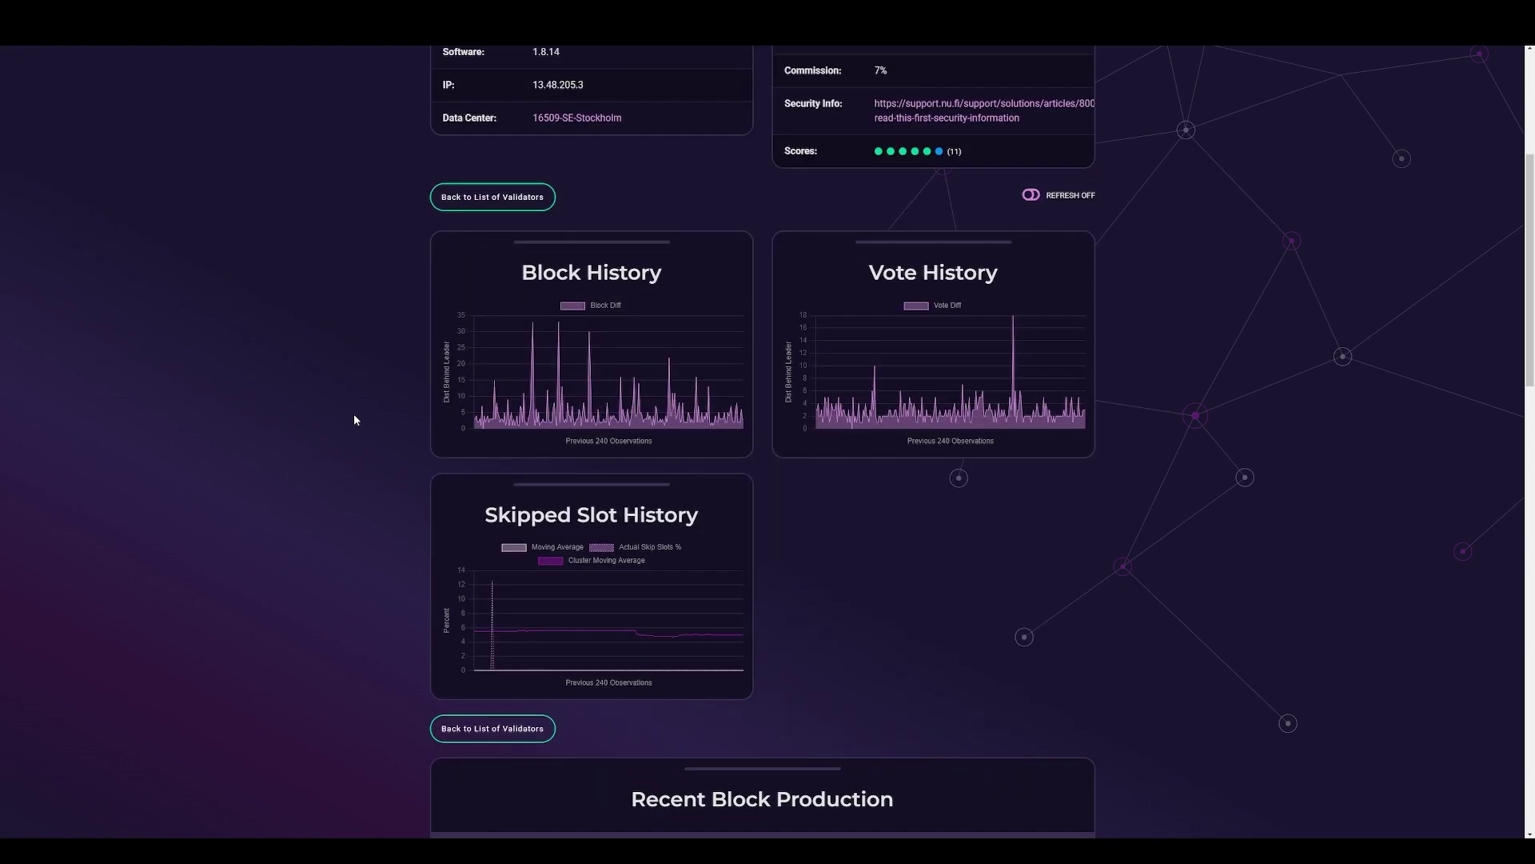
- Scroll NuFi's homepage to the supported blockchains table and highlight Solana's 6.5-7.5% APY
scroll(353, 416, up, 4)
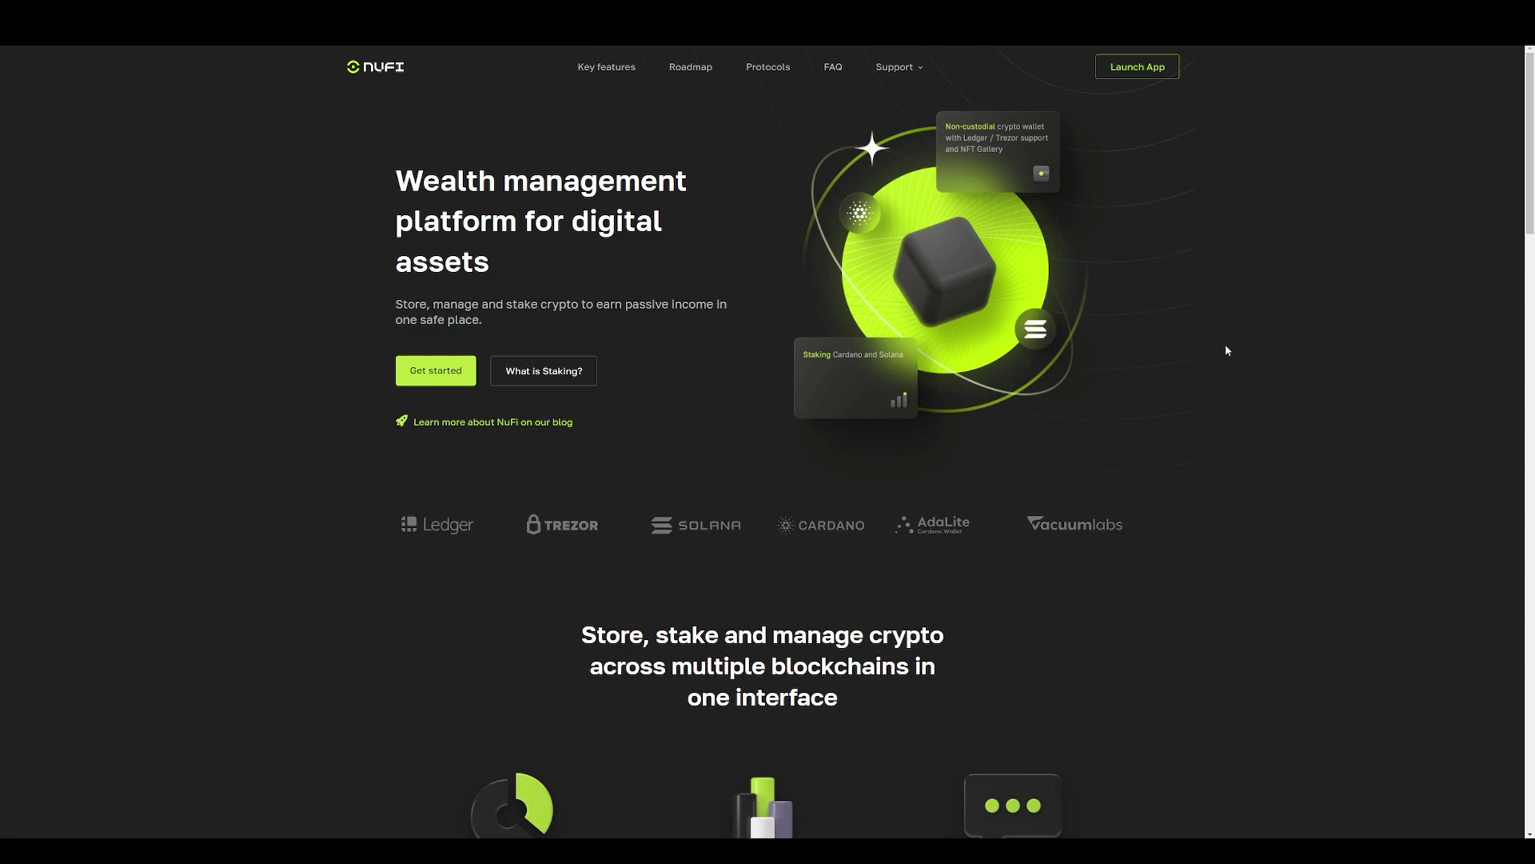
scroll(1226, 350, down, 5)
scroll(1236, 352, down, 4)
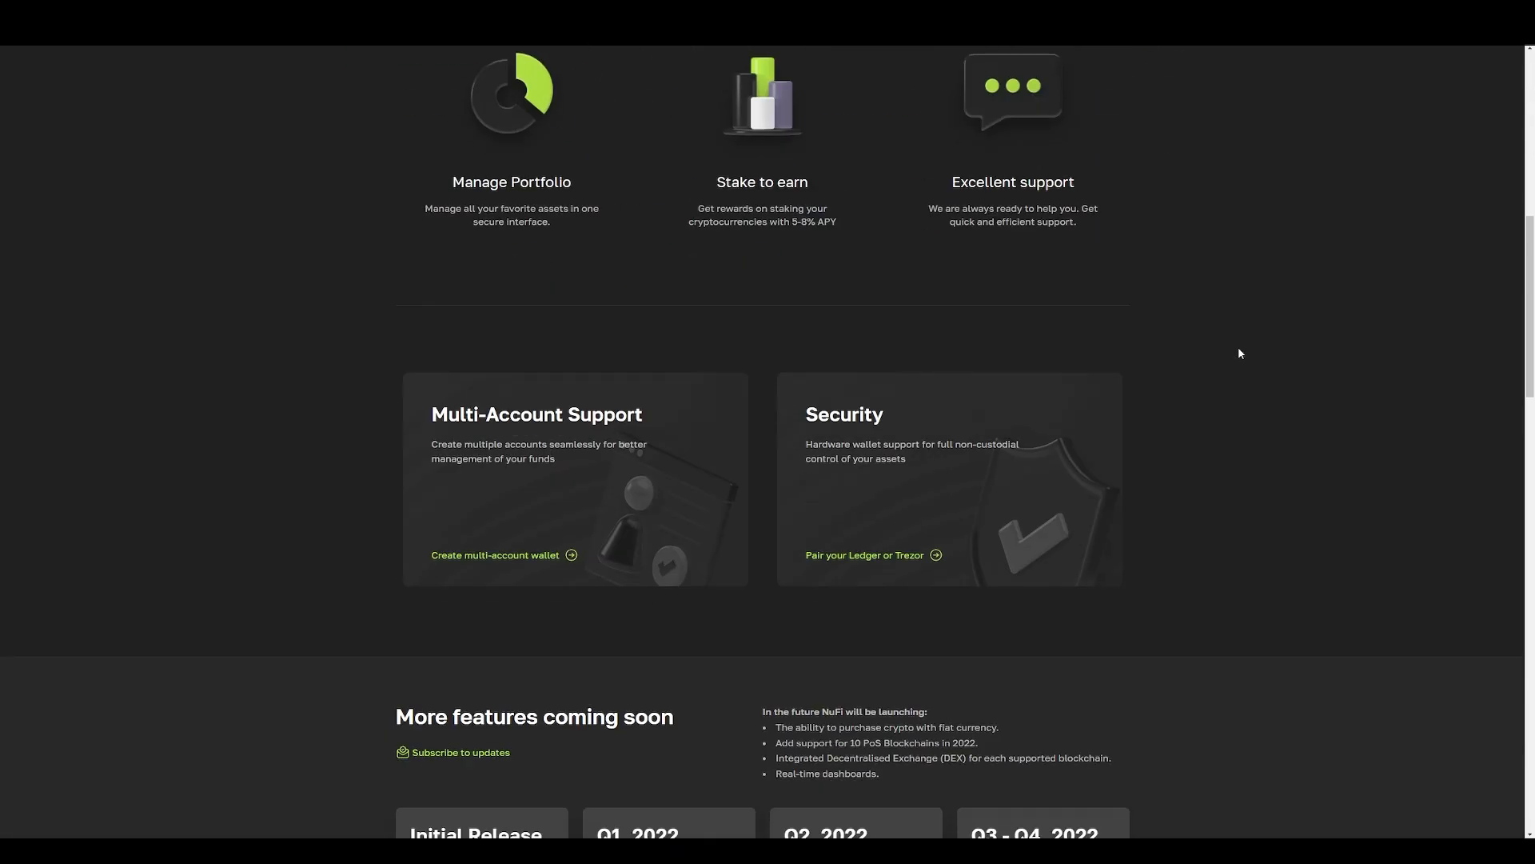
scroll(1239, 352, down, 5)
scroll(1255, 359, down, 3)
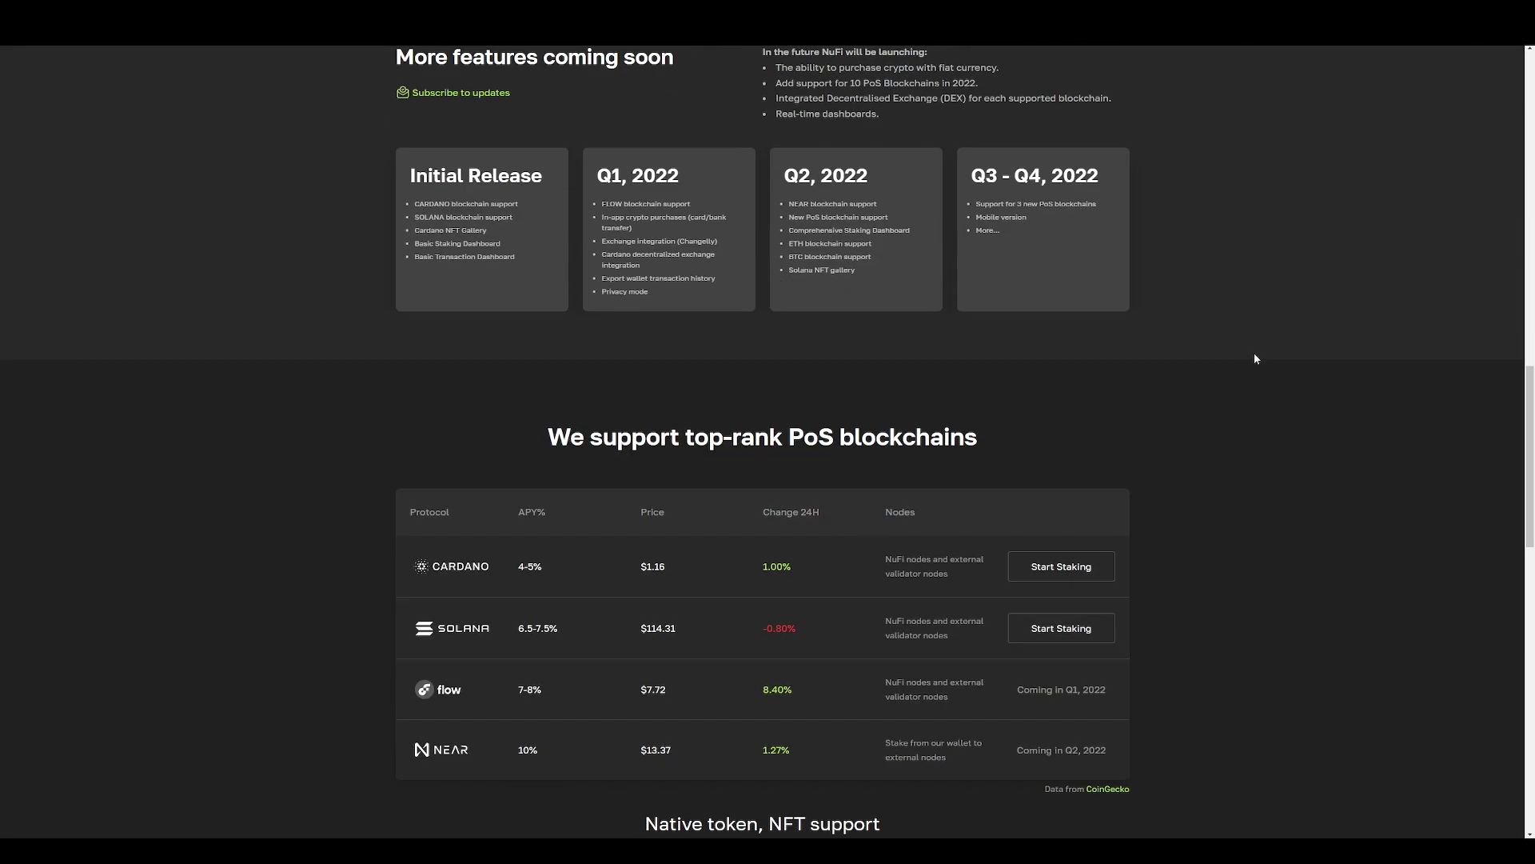
scroll(1254, 358, down, 2)
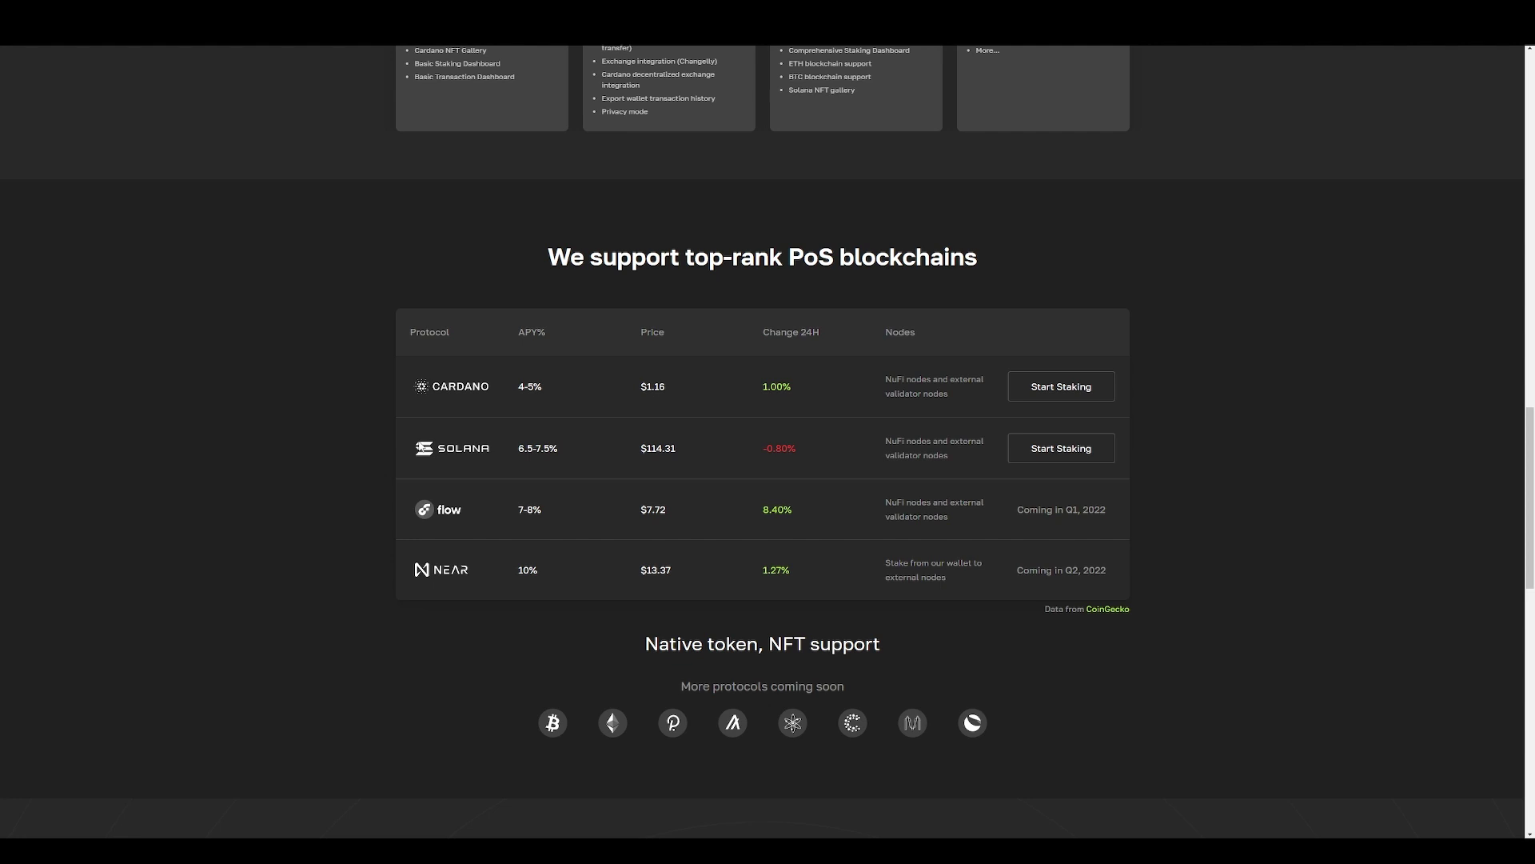
drag(516, 451, 570, 454)
click(591, 428)
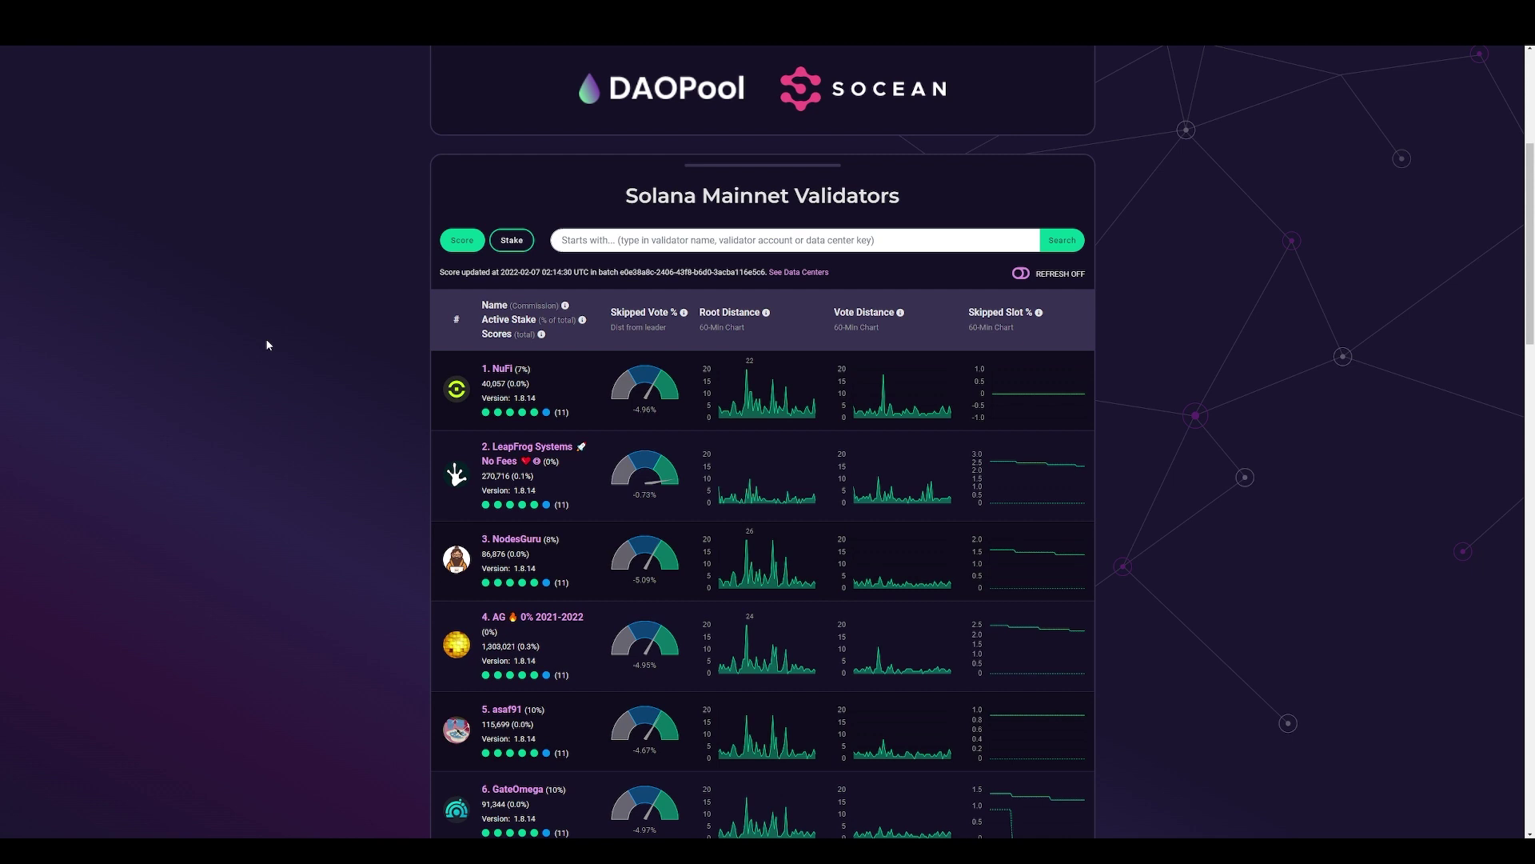
- Copy LeapFrog Systems' Identity key from its validators.app details page
click(506, 464)
drag(534, 426, 723, 425)
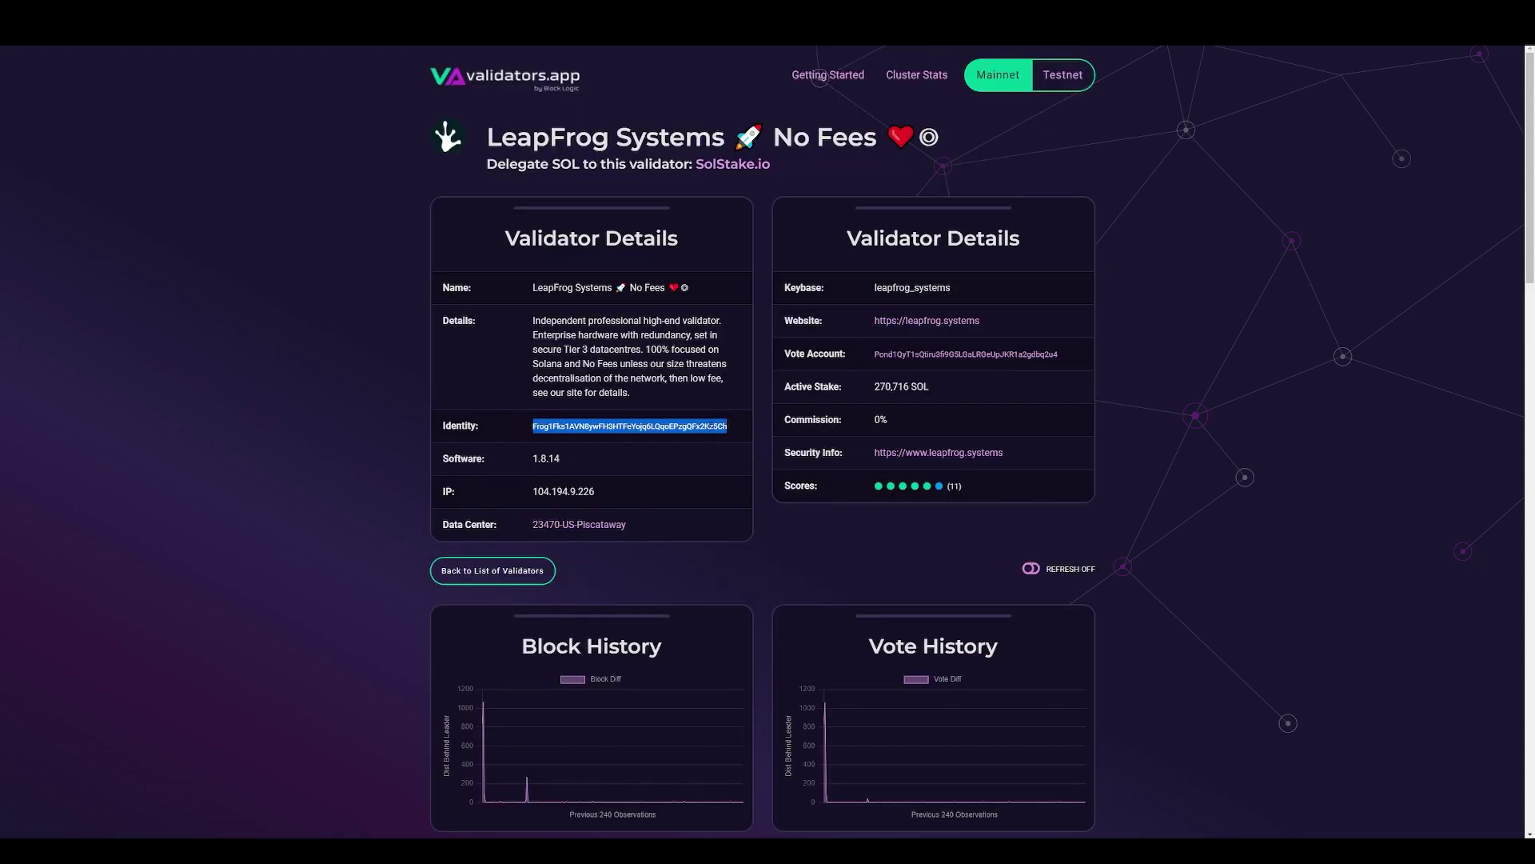
right_click(712, 429)
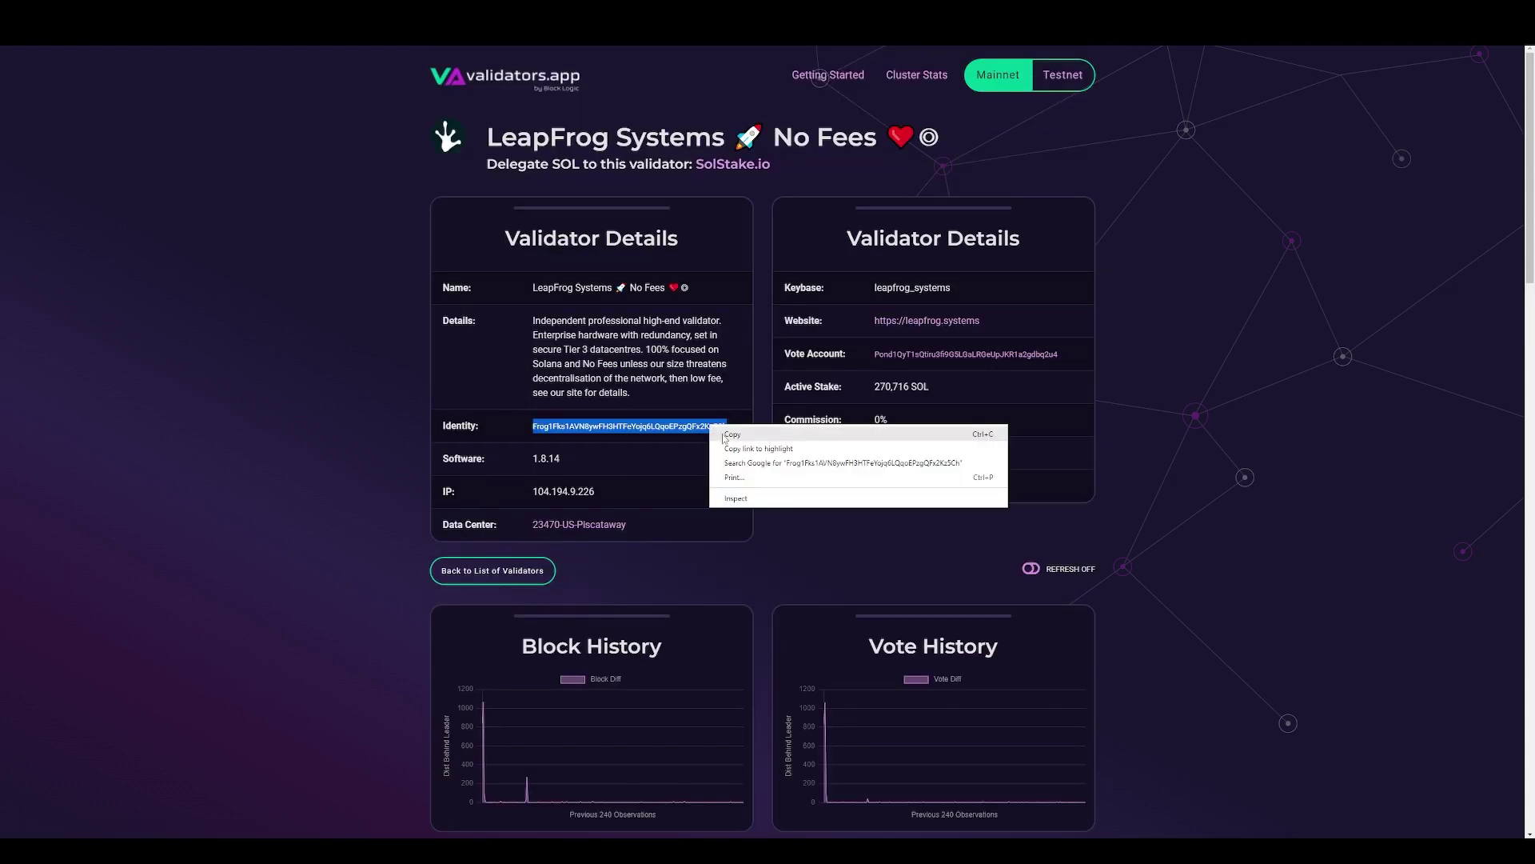
click(729, 438)
- Paste the Identity key into Phantom's staking validator search and choose LeapFrog Systems
click(1435, 24)
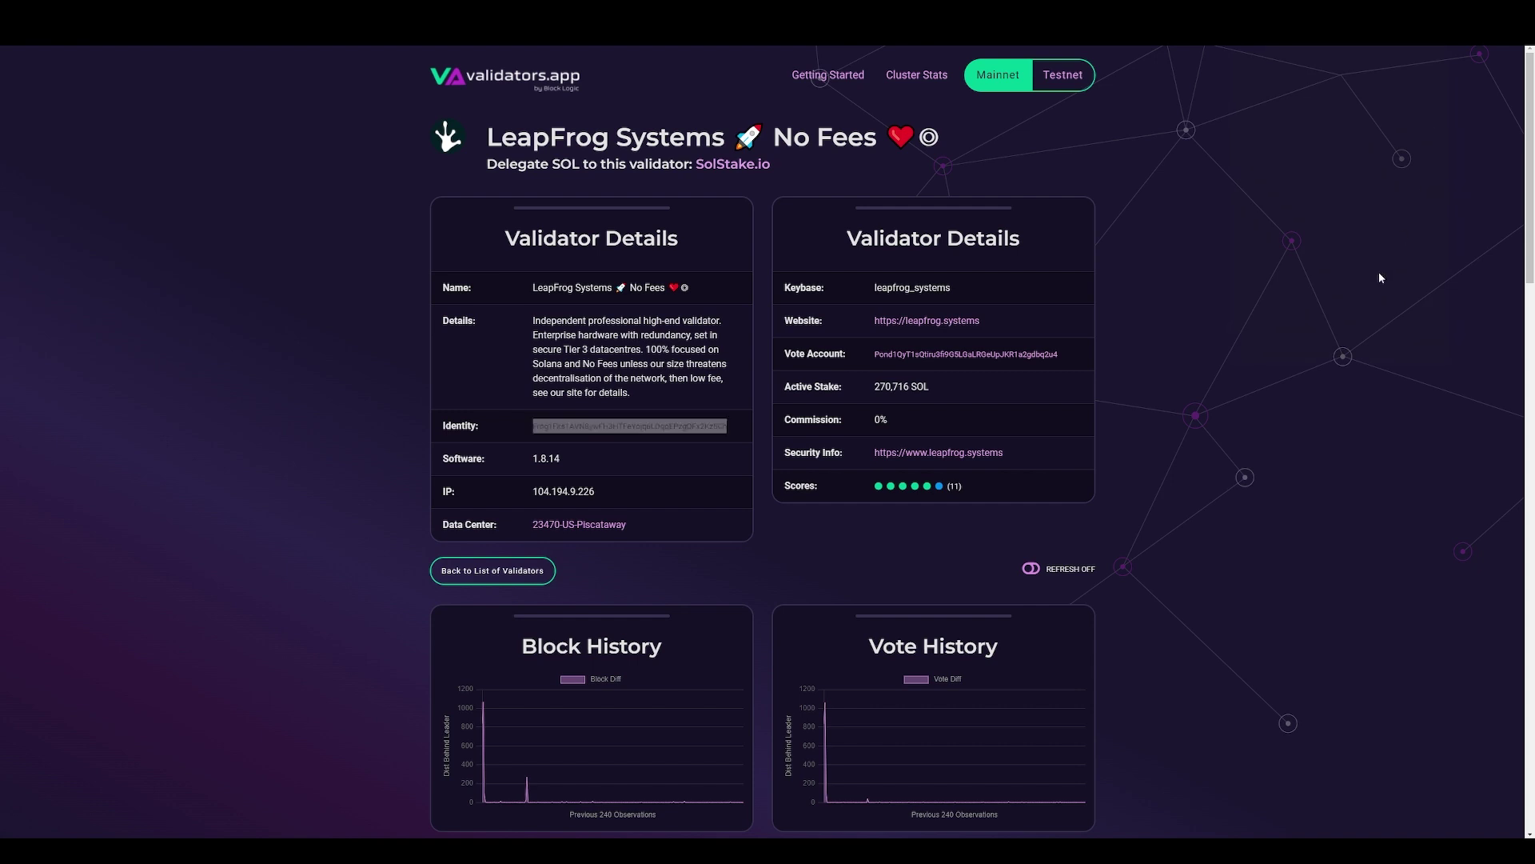
click(1334, 221)
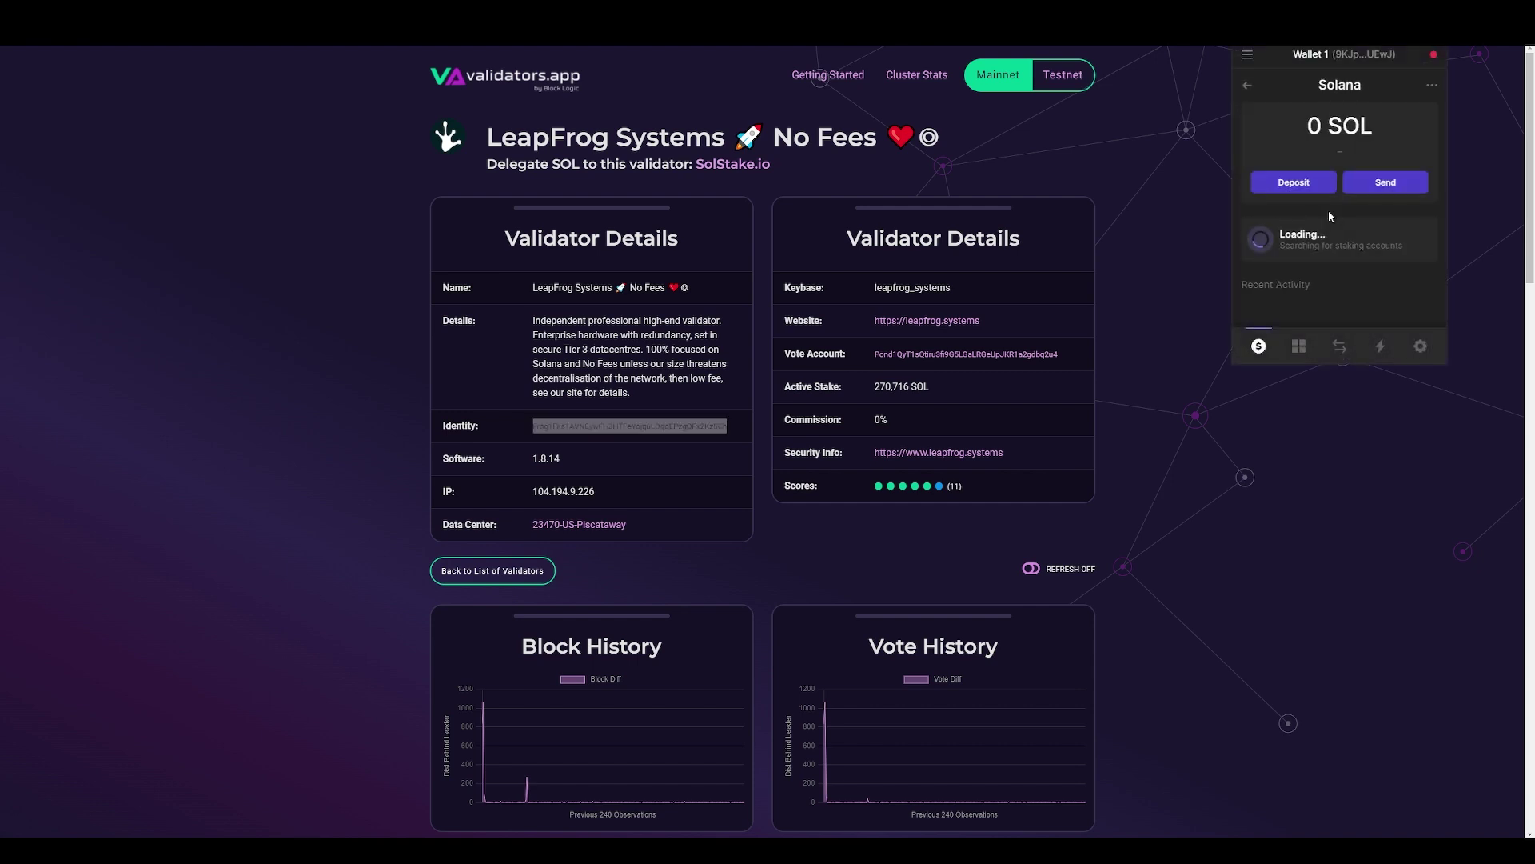
click(1295, 244)
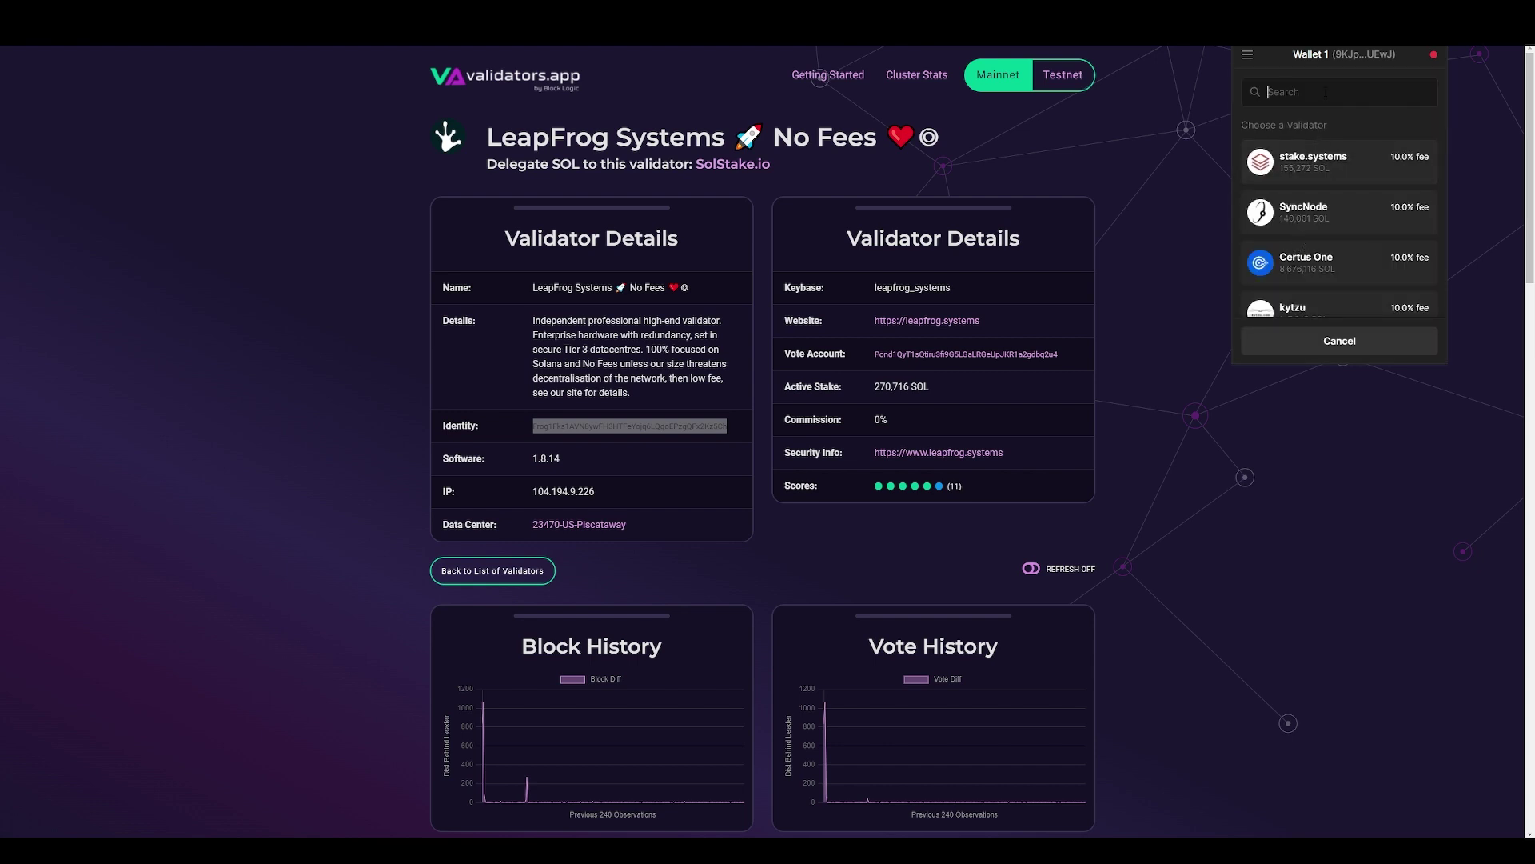
click(1335, 90)
key(ctrl+v)
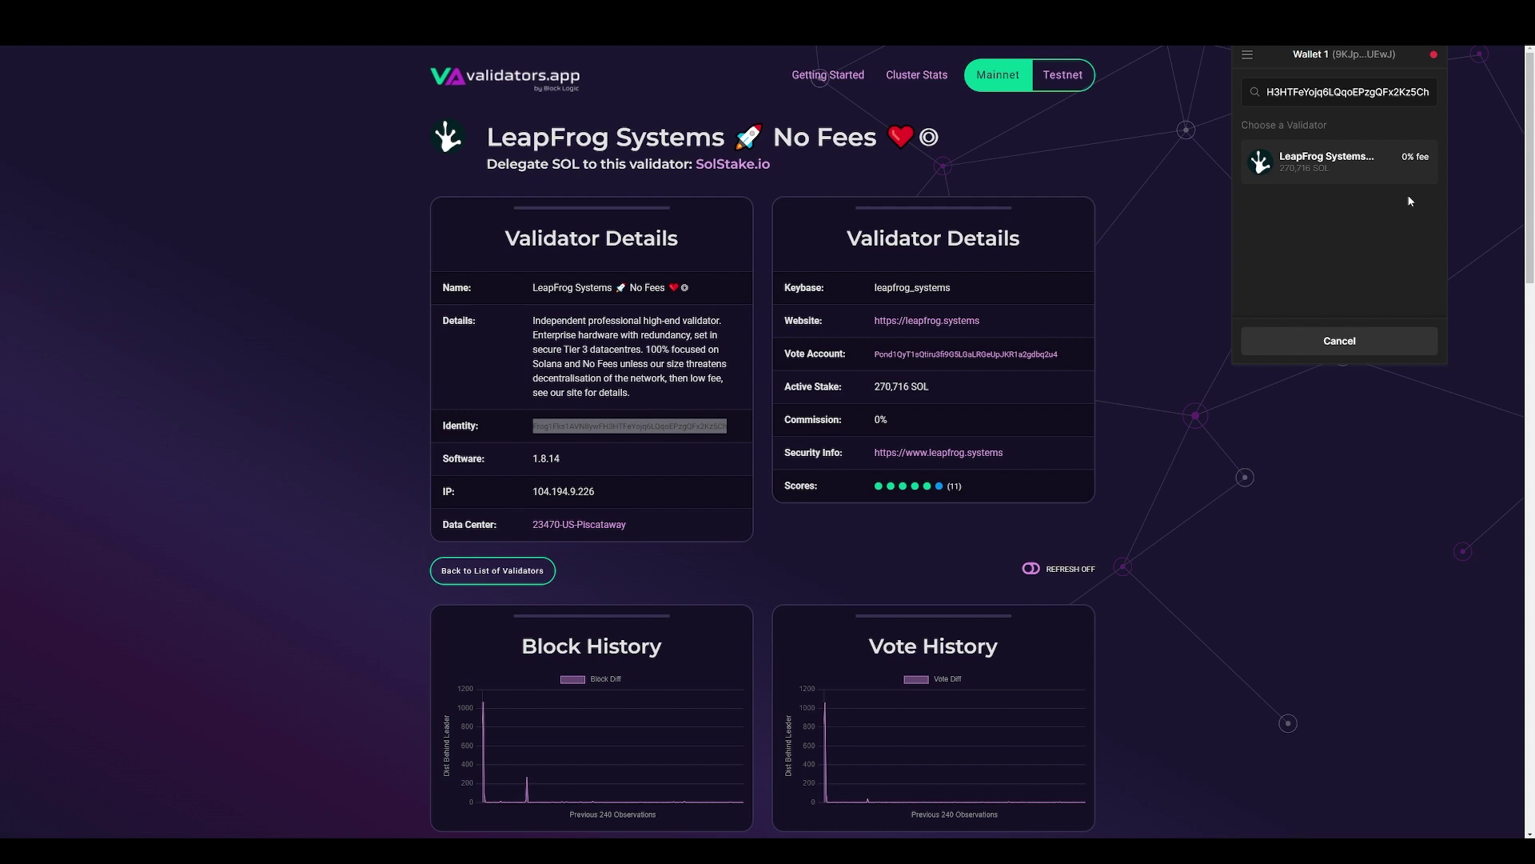
click(1352, 163)
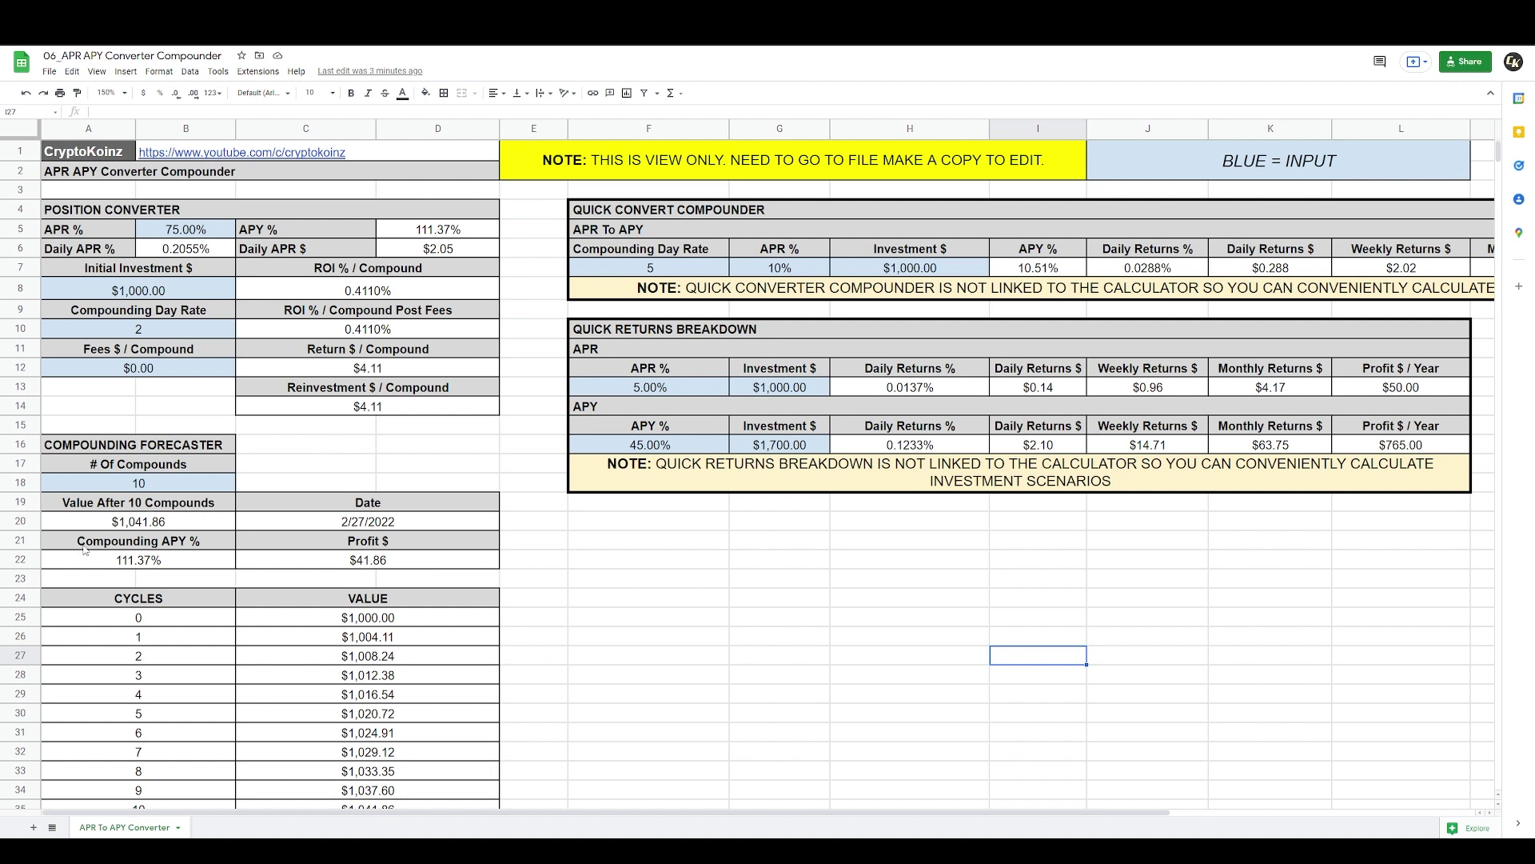
- Enter 5 compounds in cell A18 so the forecast shows $1,020.72 and $20.72 profit
click(167, 481)
text(5)
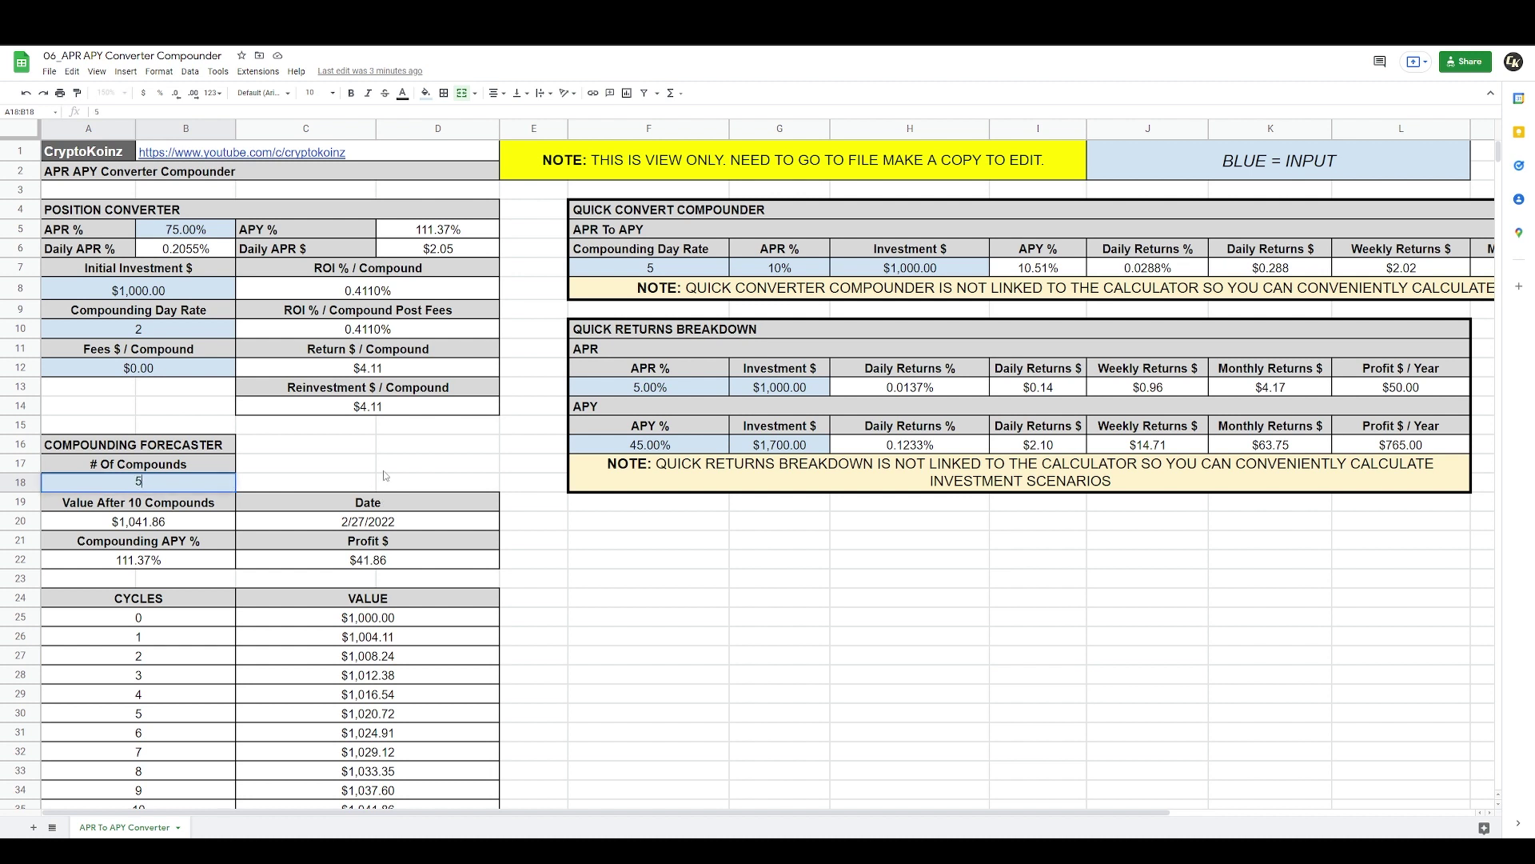
key(Return)
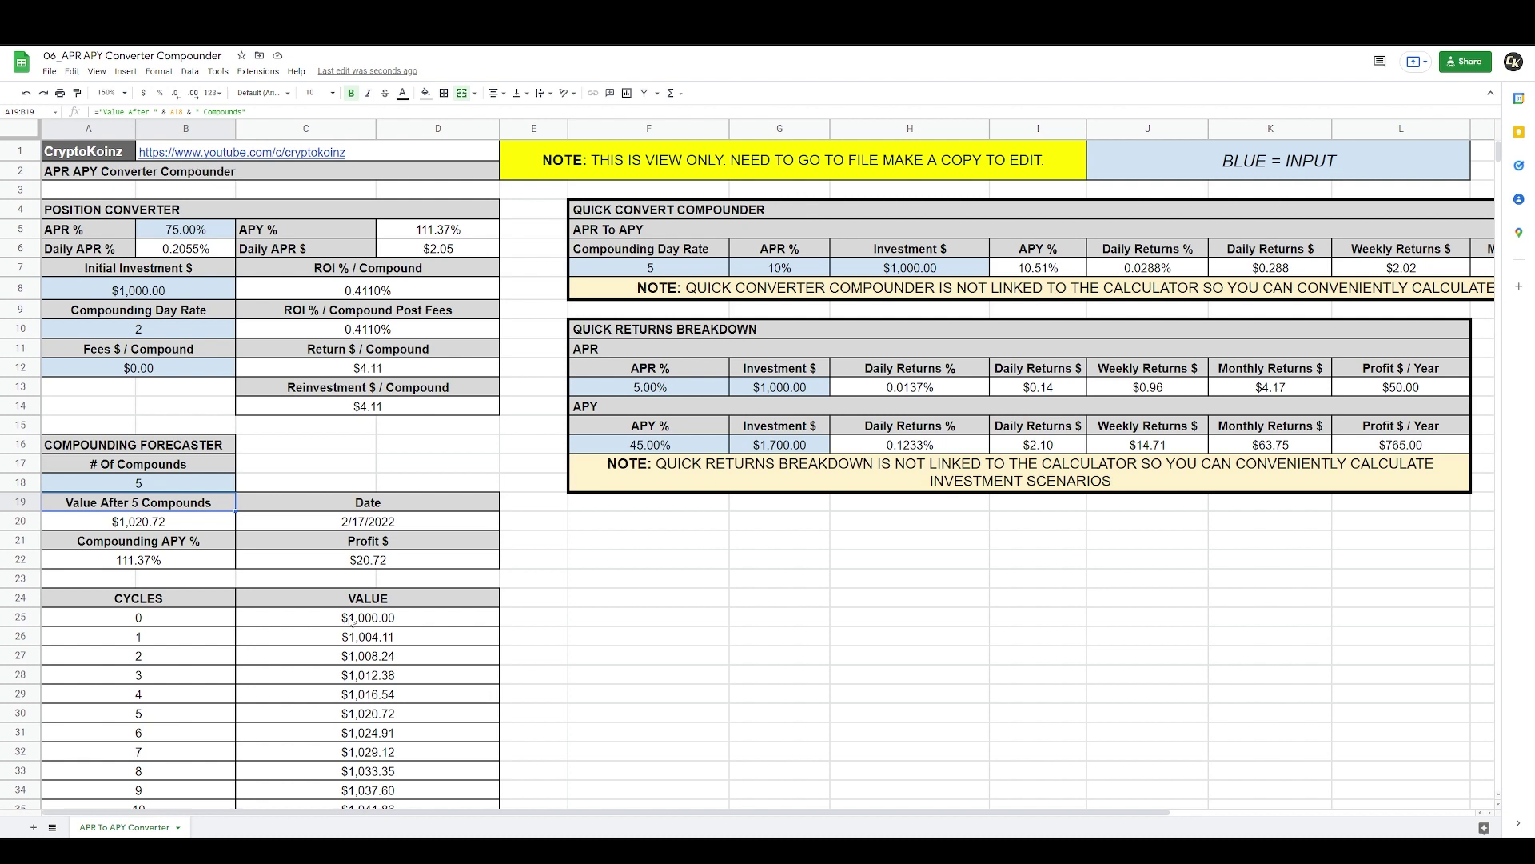
scroll(351, 622, down, 4)
scroll(807, 614, up, 4)
scroll(943, 801, right, 2)
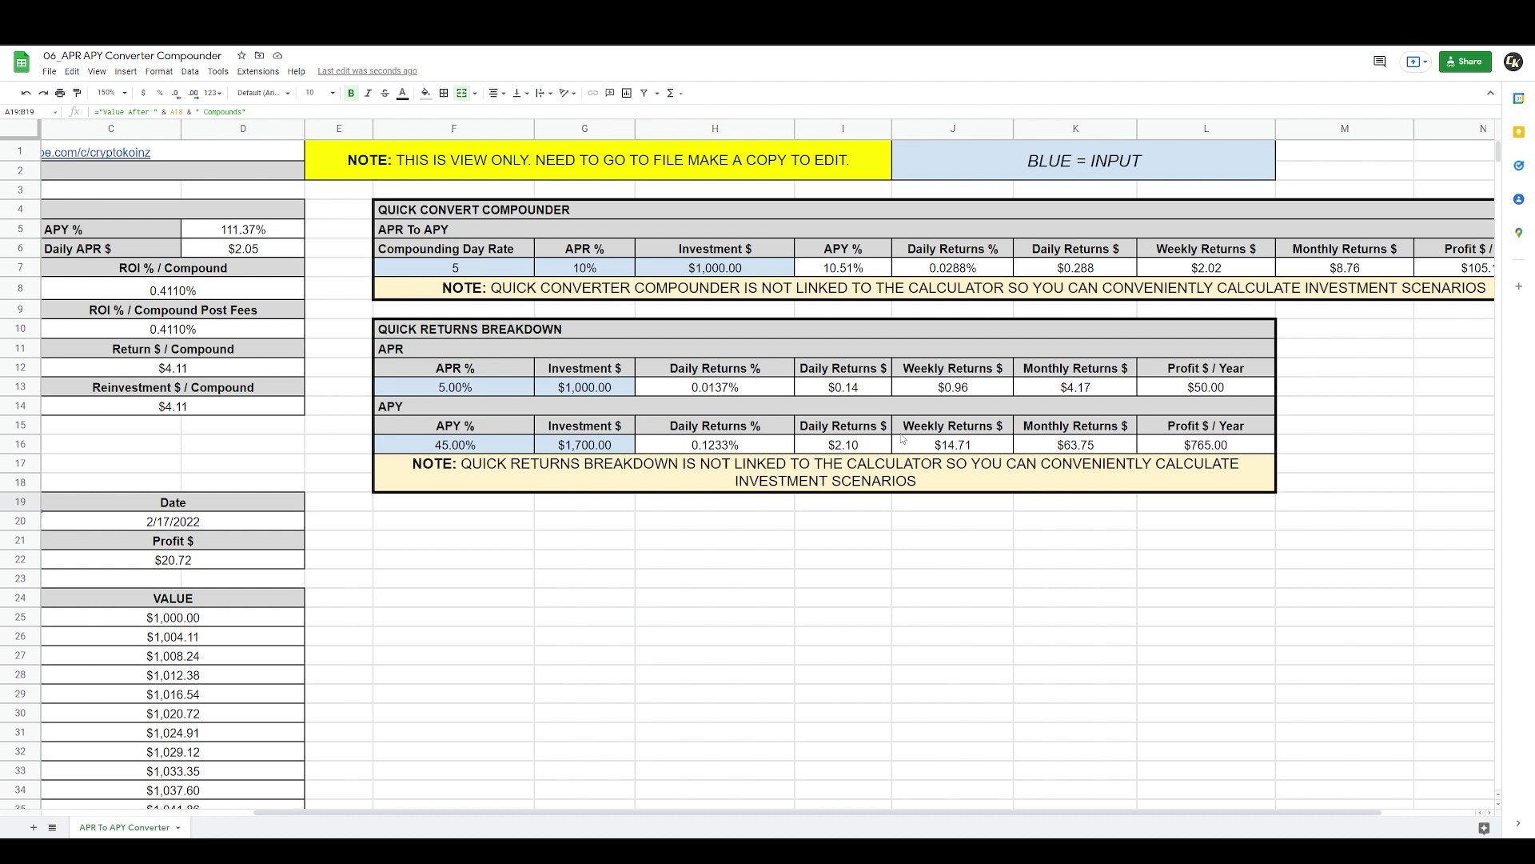
- Enter a 7.18% APY in F16 and the investment amount in G16, then scroll back to column A
click(471, 448)
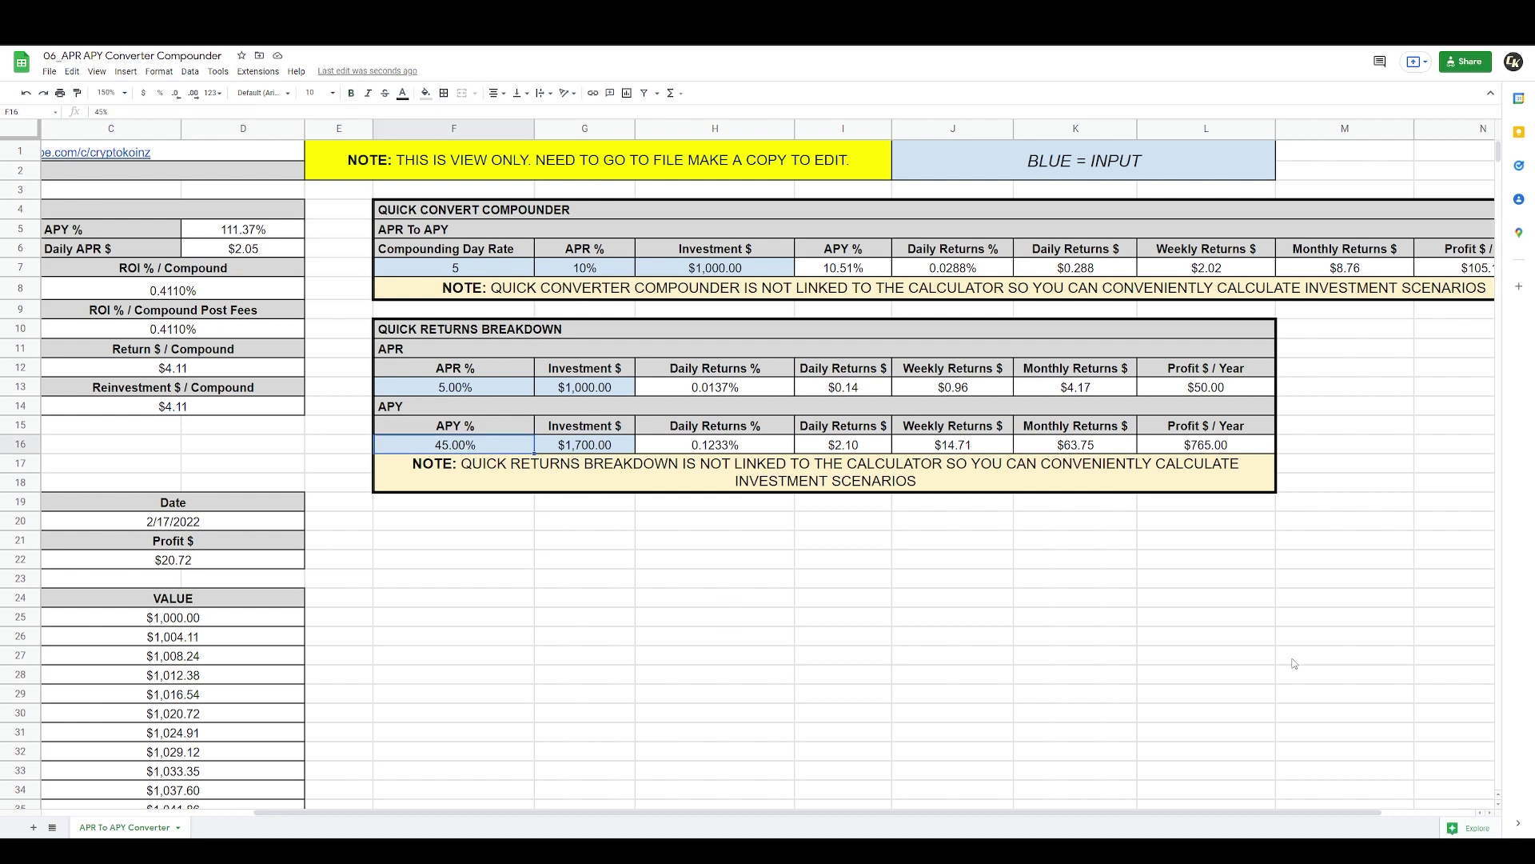
text(7.18)
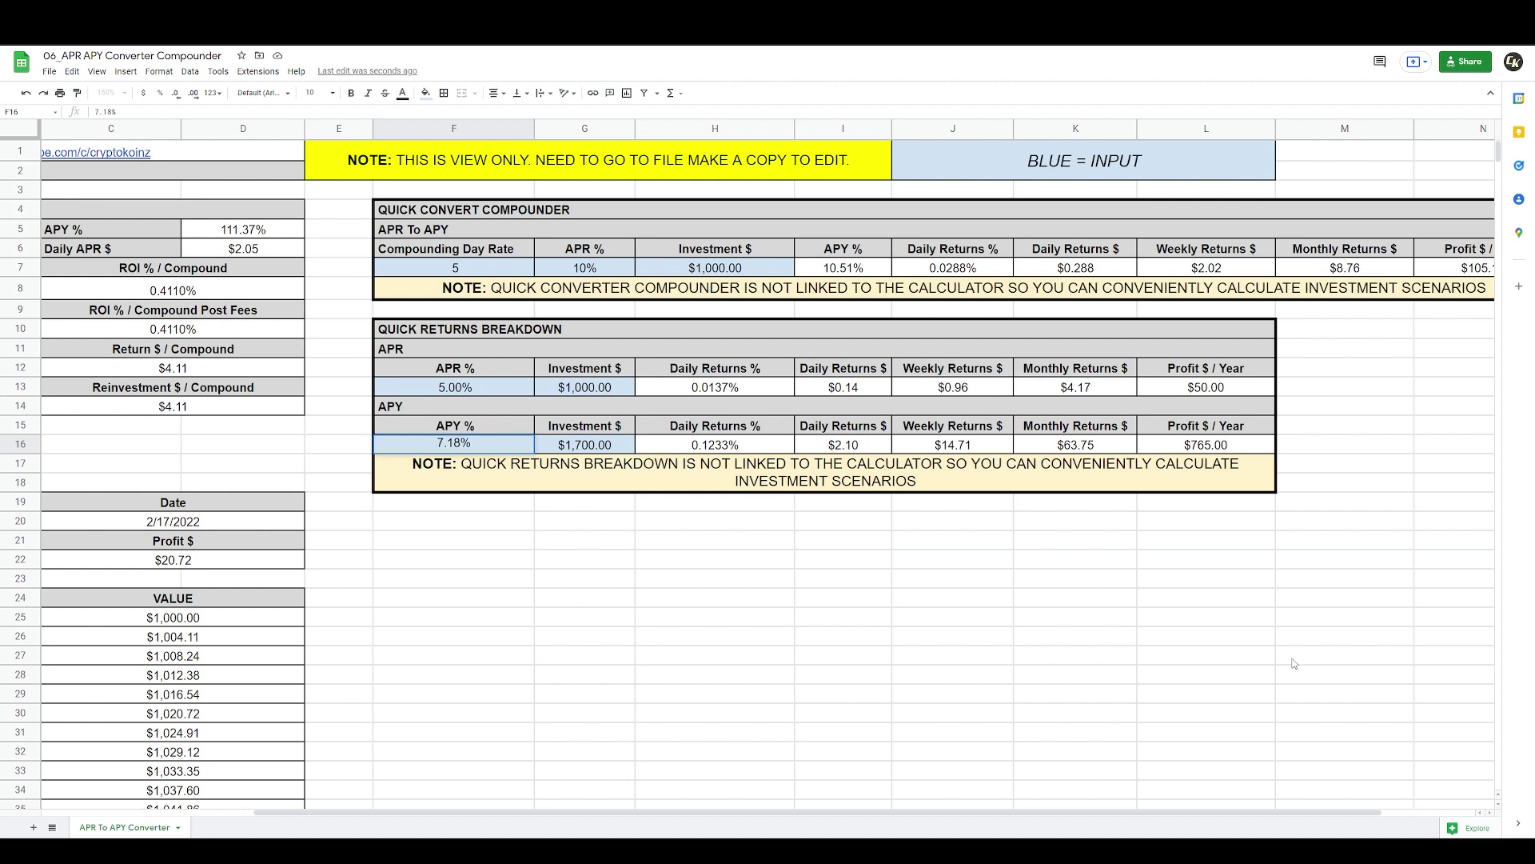
key(Tab)
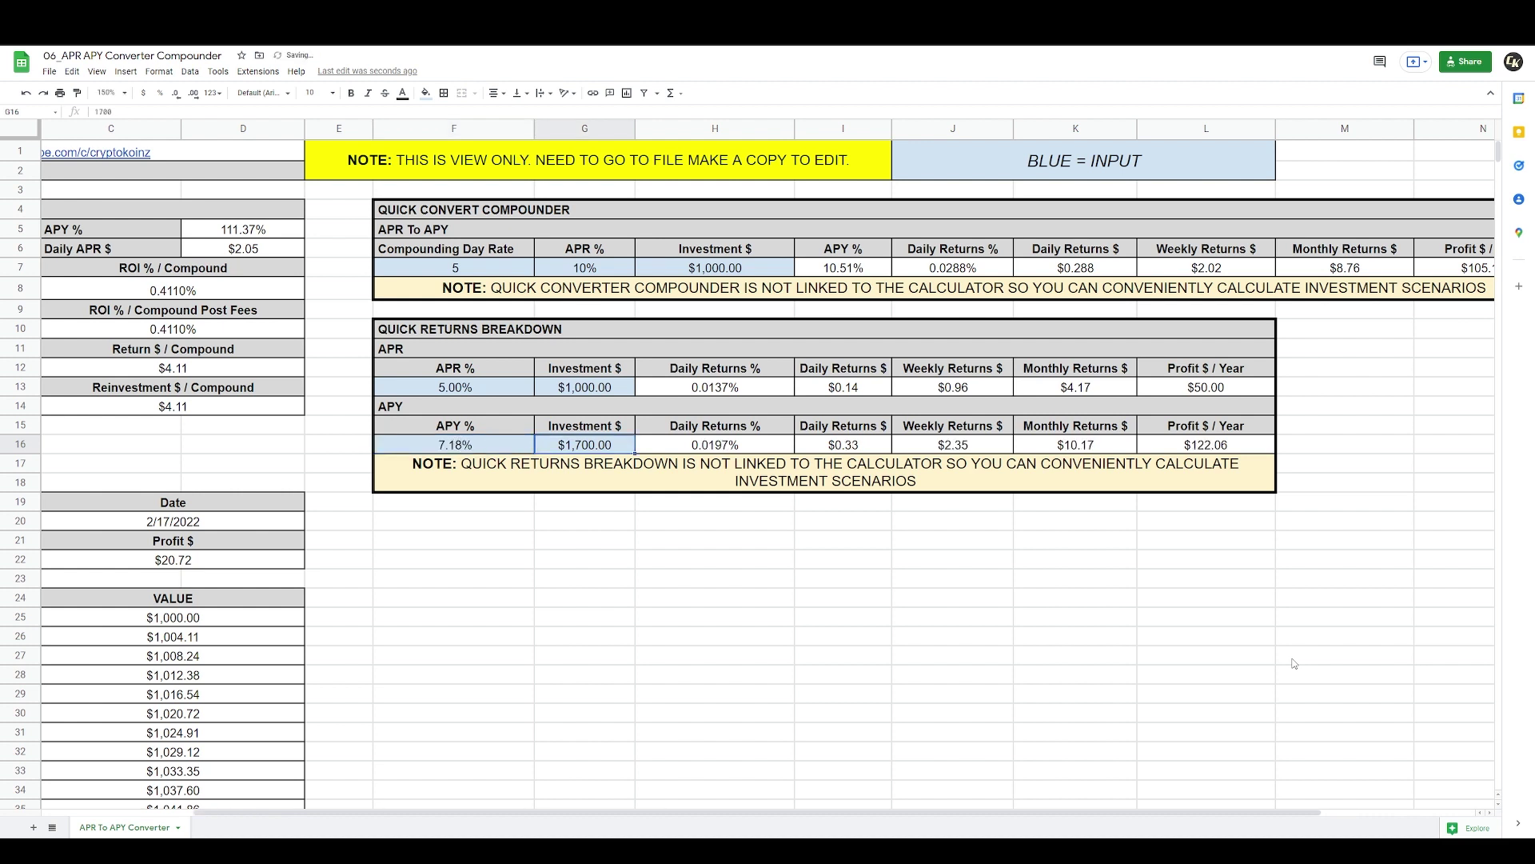
text(100)
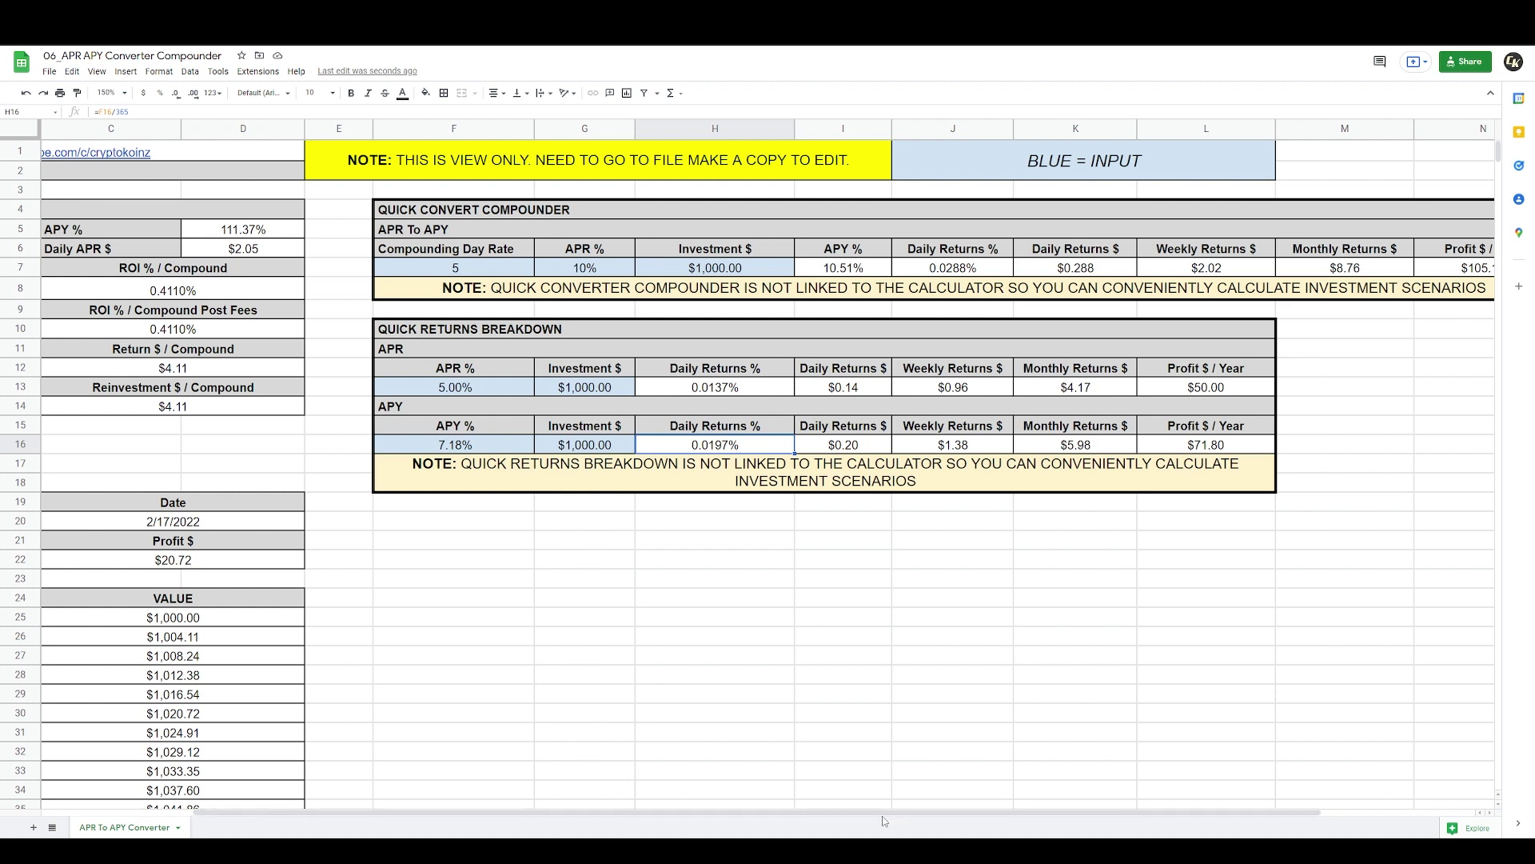
drag(876, 814, 608, 692)
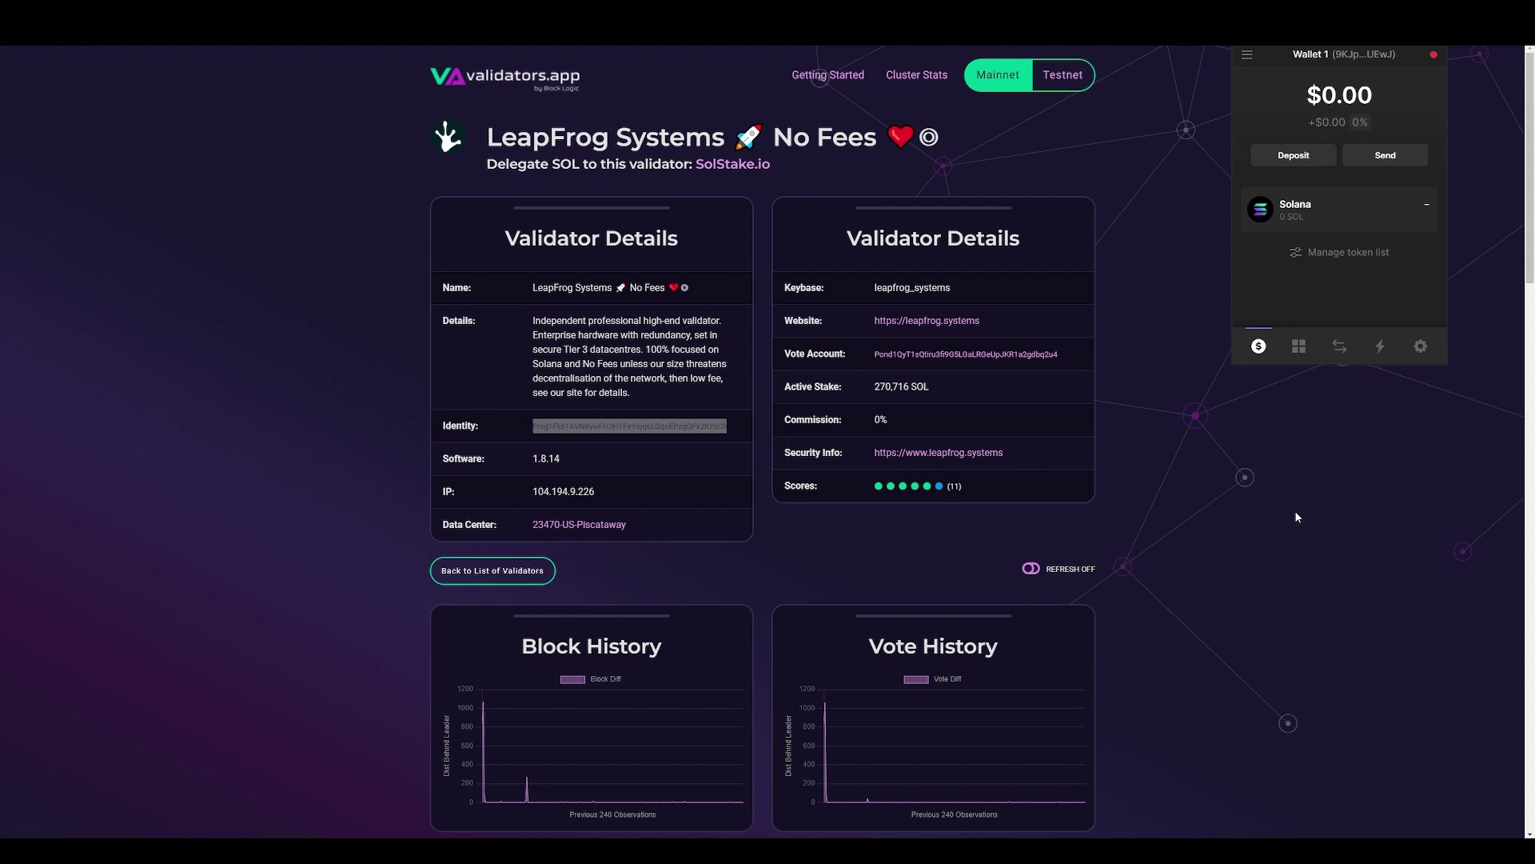
- Close the Phantom wallet popup
click(1296, 517)
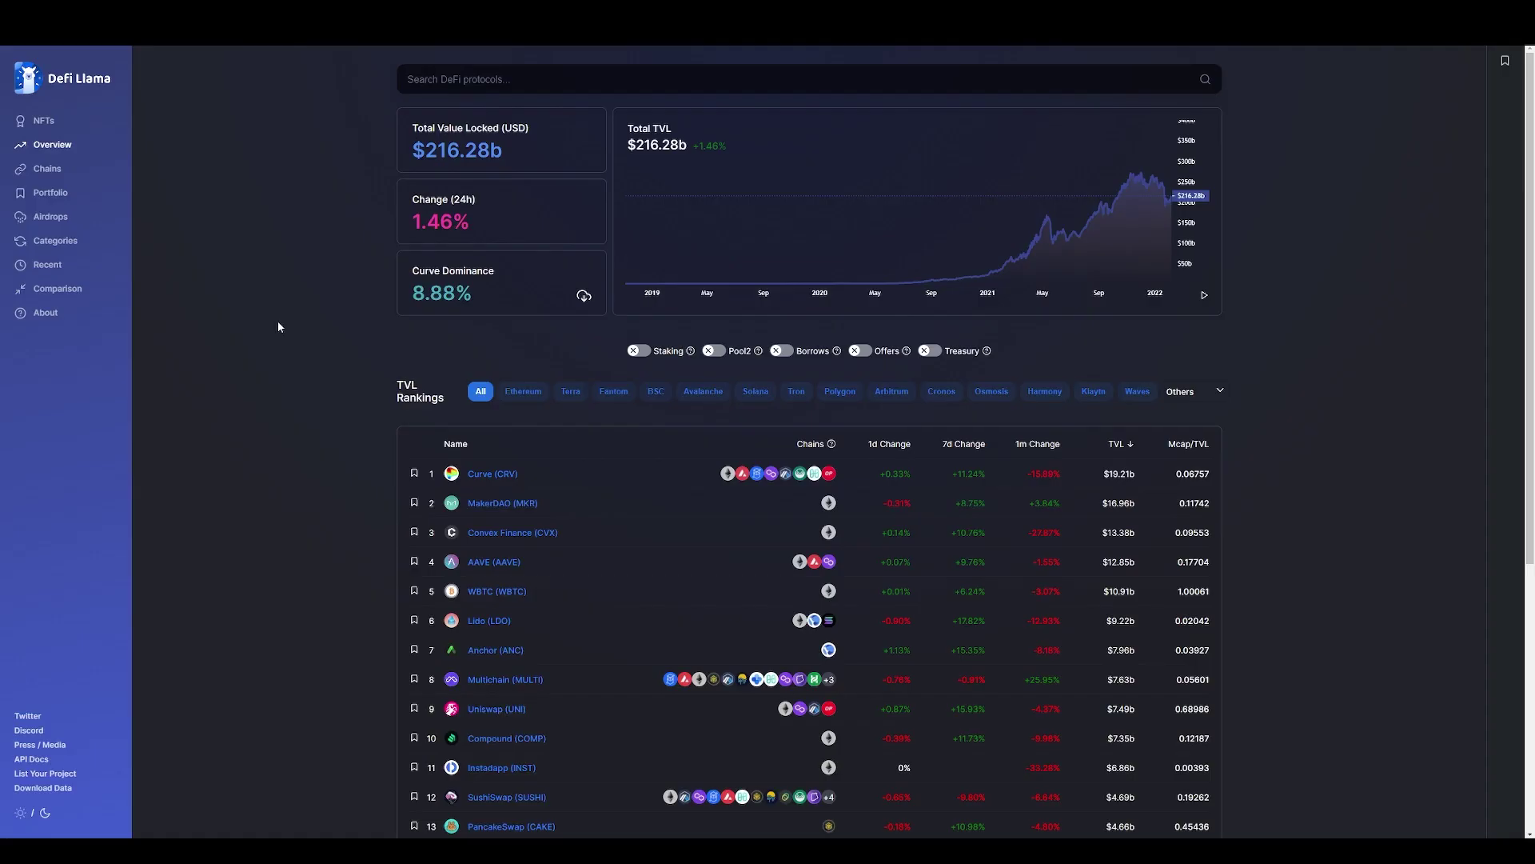
- Filter the DeFi Llama TVL rankings to the Solana chain and scroll through the protocol list
click(755, 391)
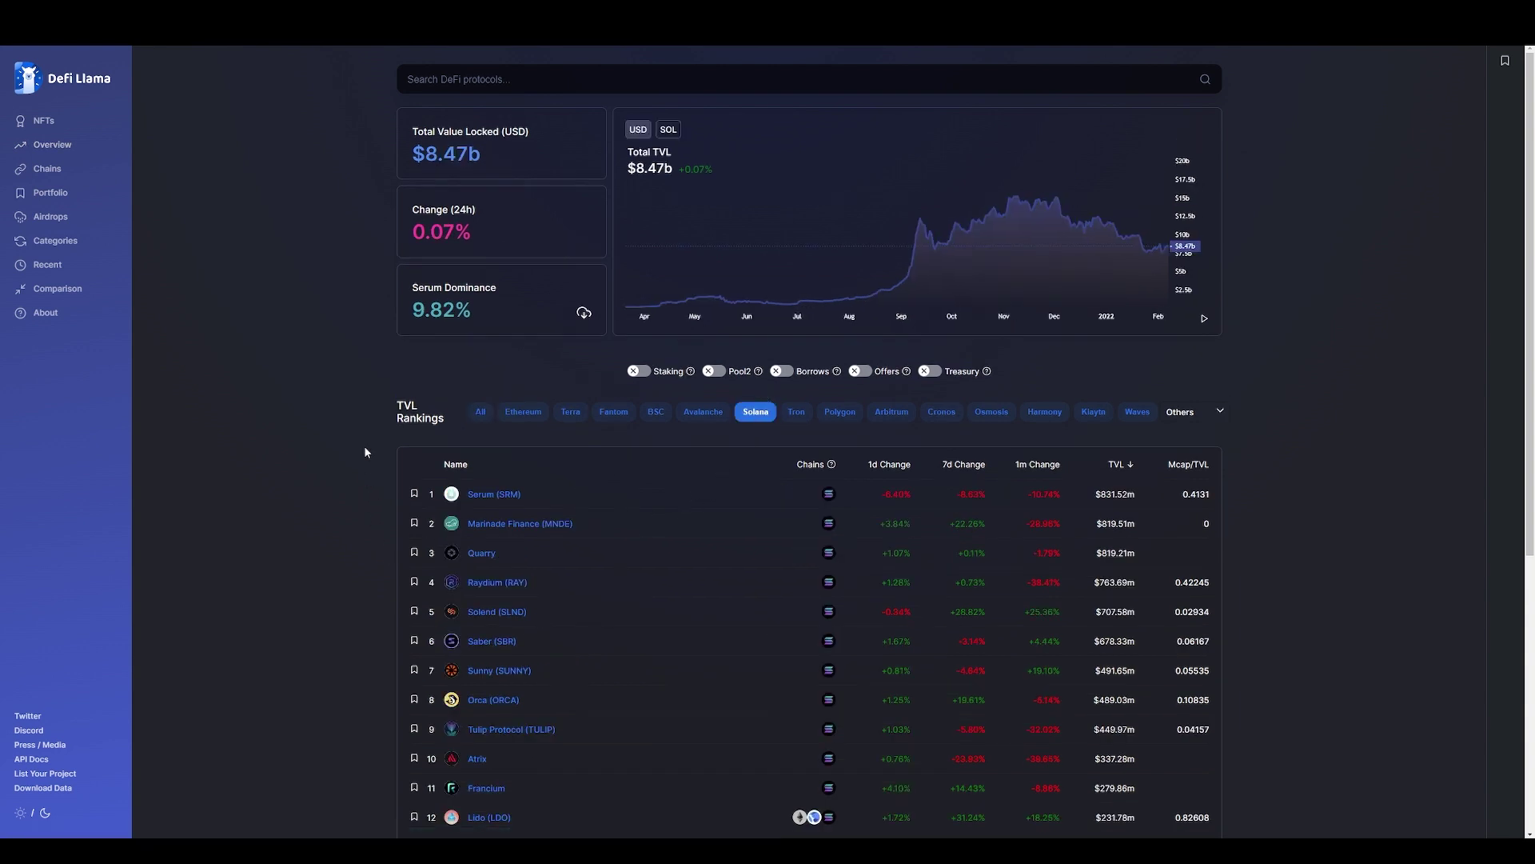
scroll(338, 485, down, 2)
scroll(612, 432, down, 1)
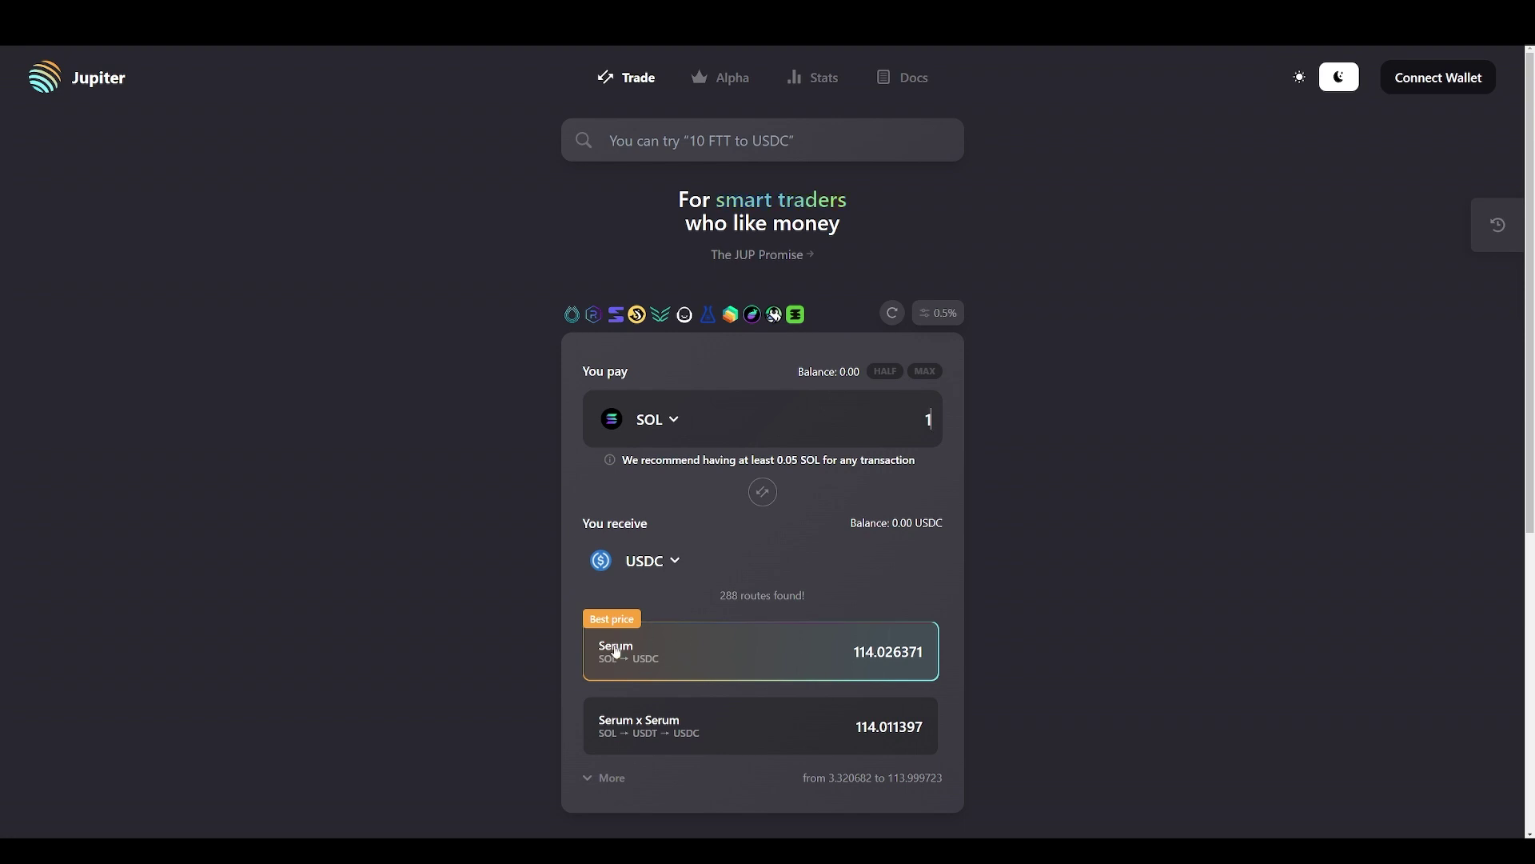
- Expand Jupiter's swap routes list and refresh the price info
click(606, 778)
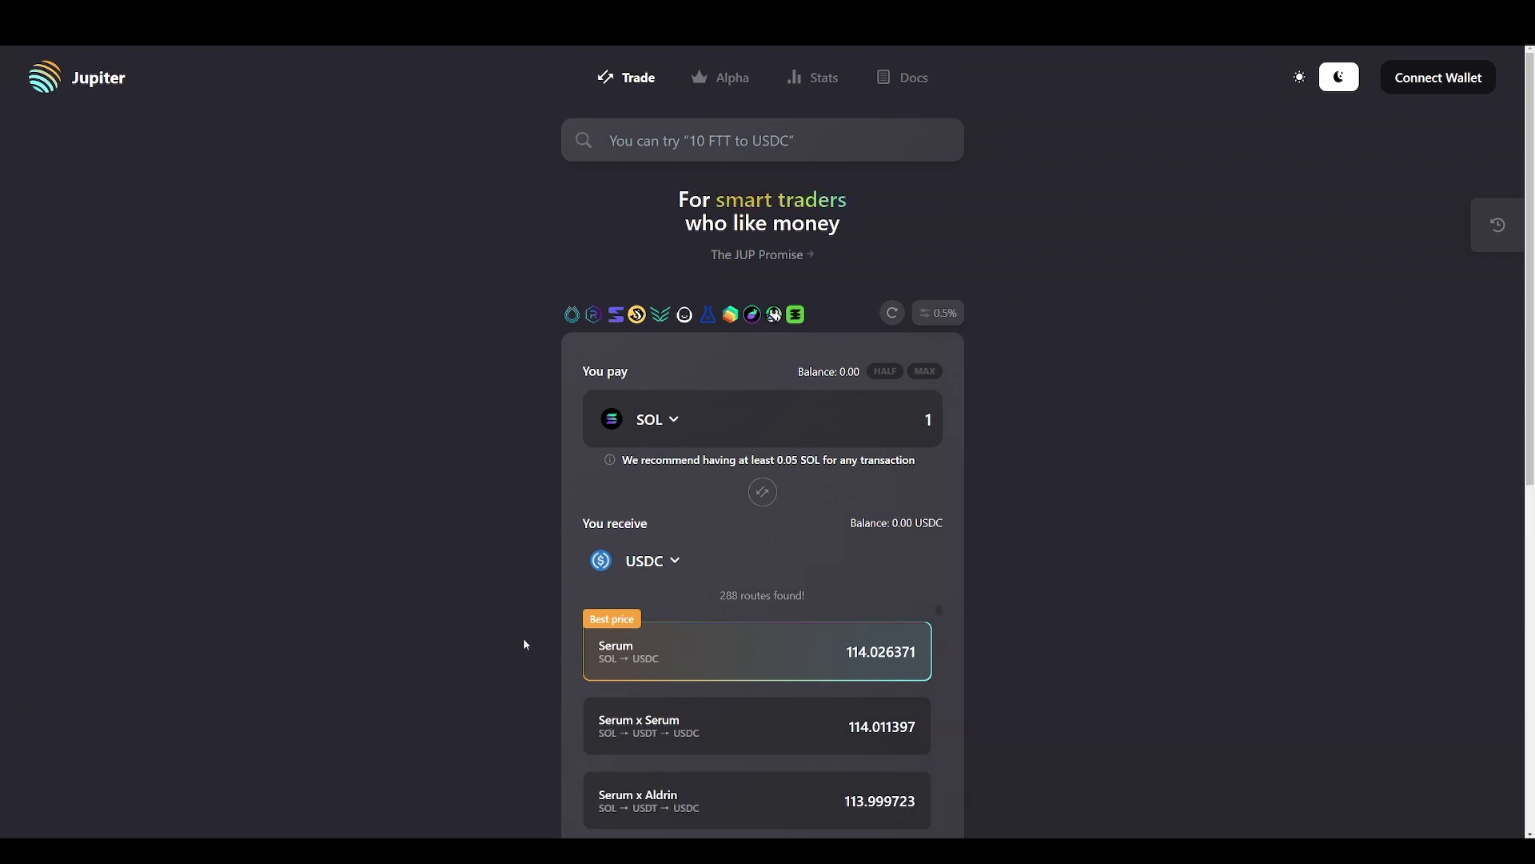
scroll(486, 468, down, 3)
scroll(506, 487, down, 5)
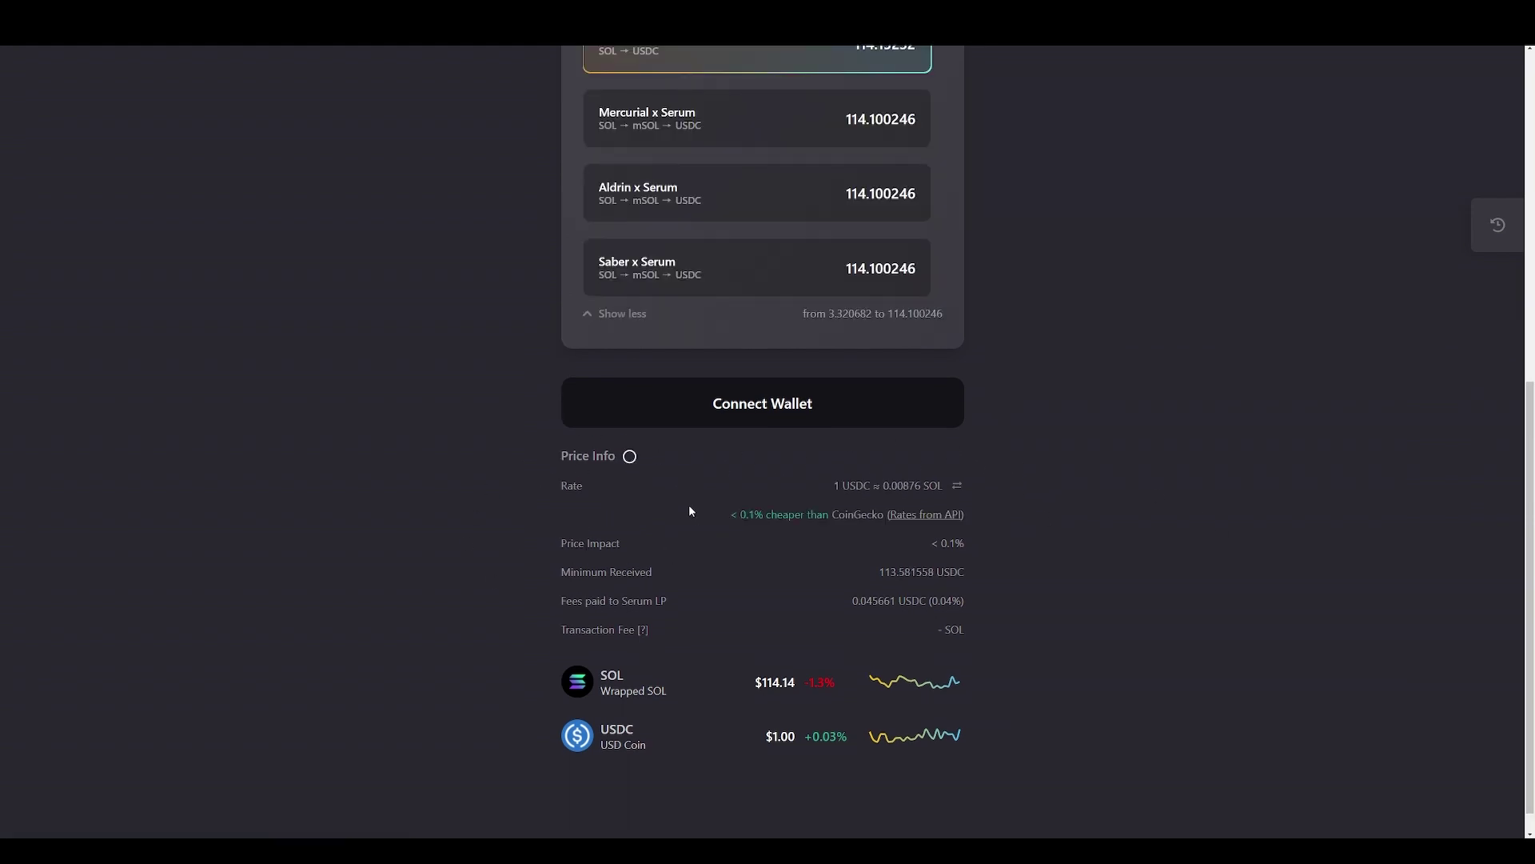
click(629, 456)
scroll(1025, 664, up, 3)
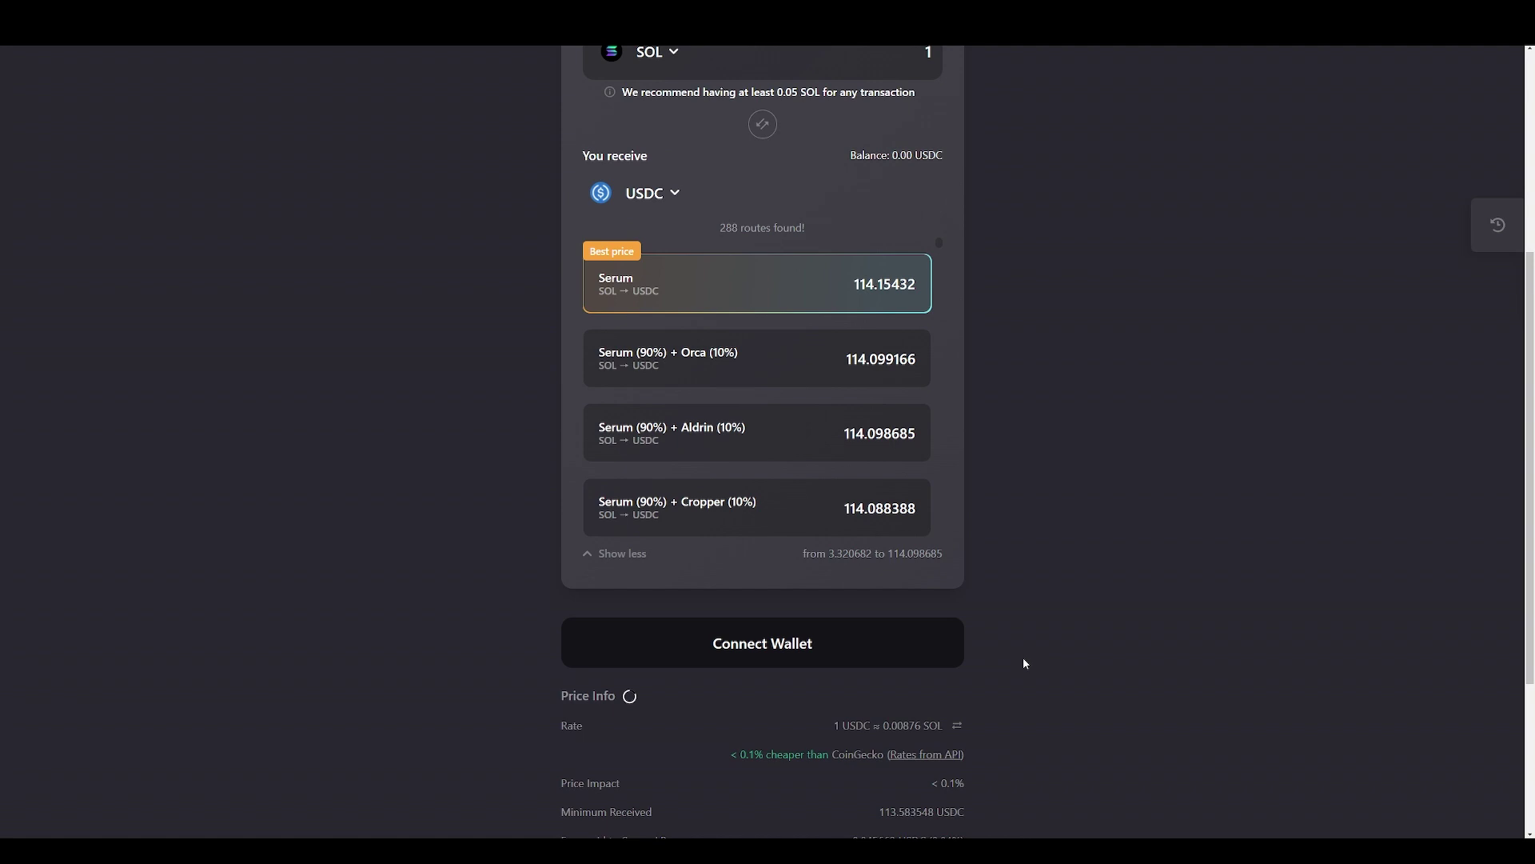
scroll(1025, 664, up, 5)
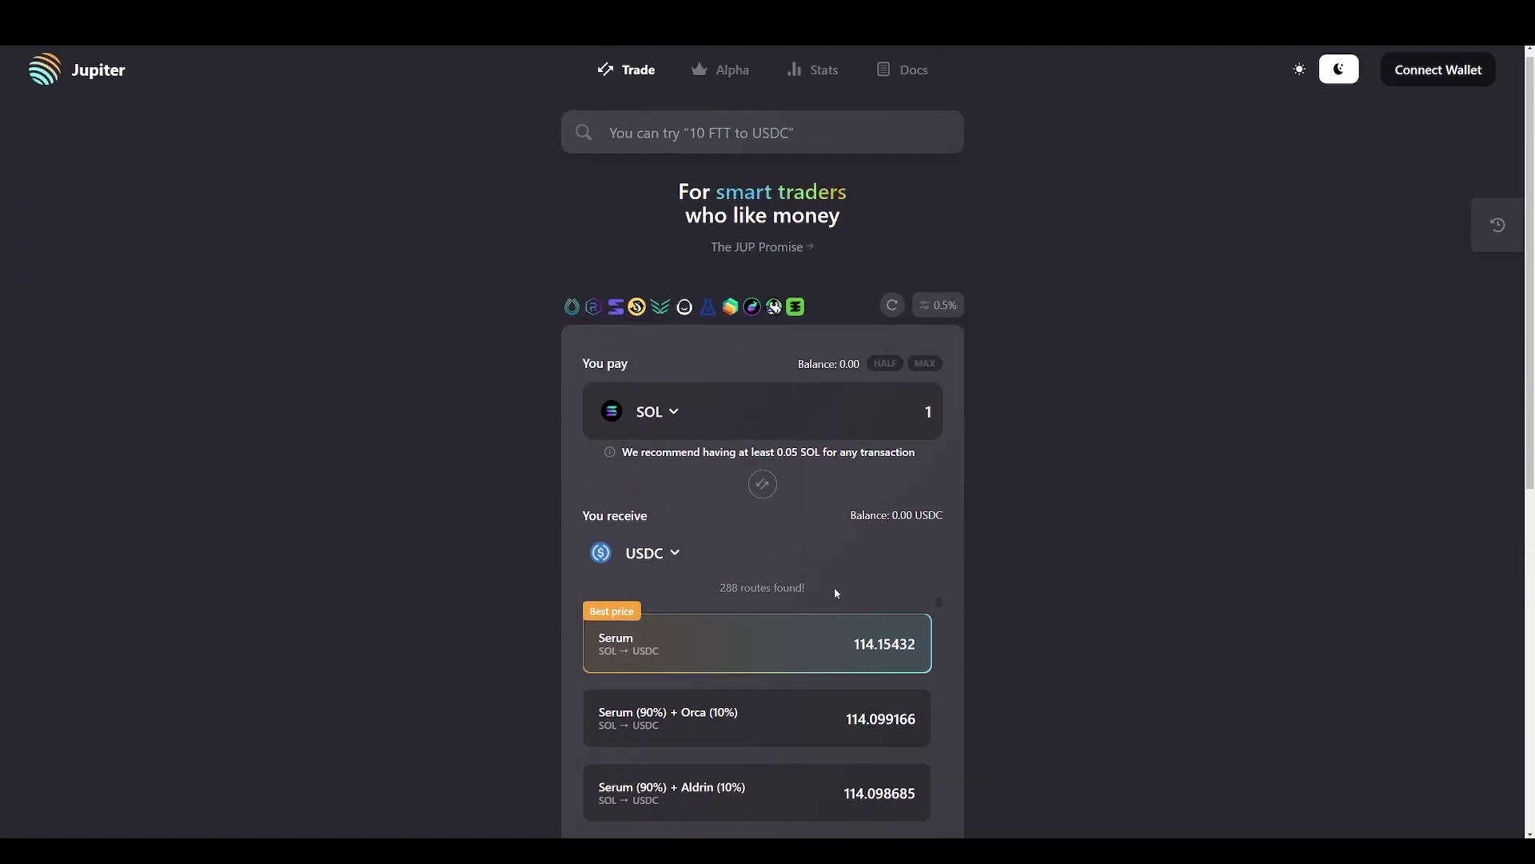
- Change the receive token from USDC to SOLPAD
click(674, 554)
scroll(754, 391, down, 6)
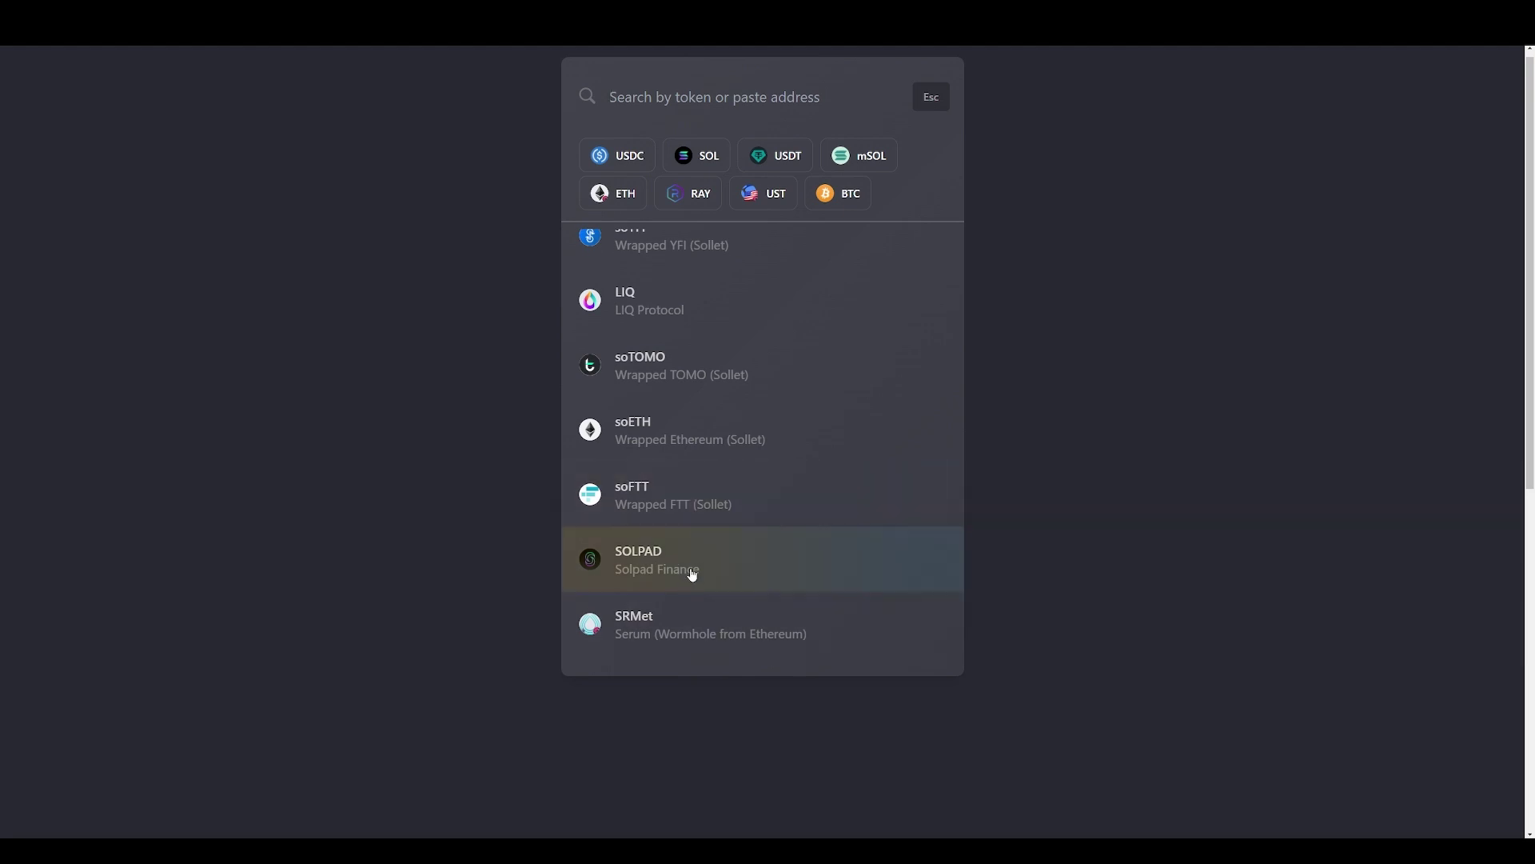
click(693, 574)
scroll(1110, 478, down, 2)
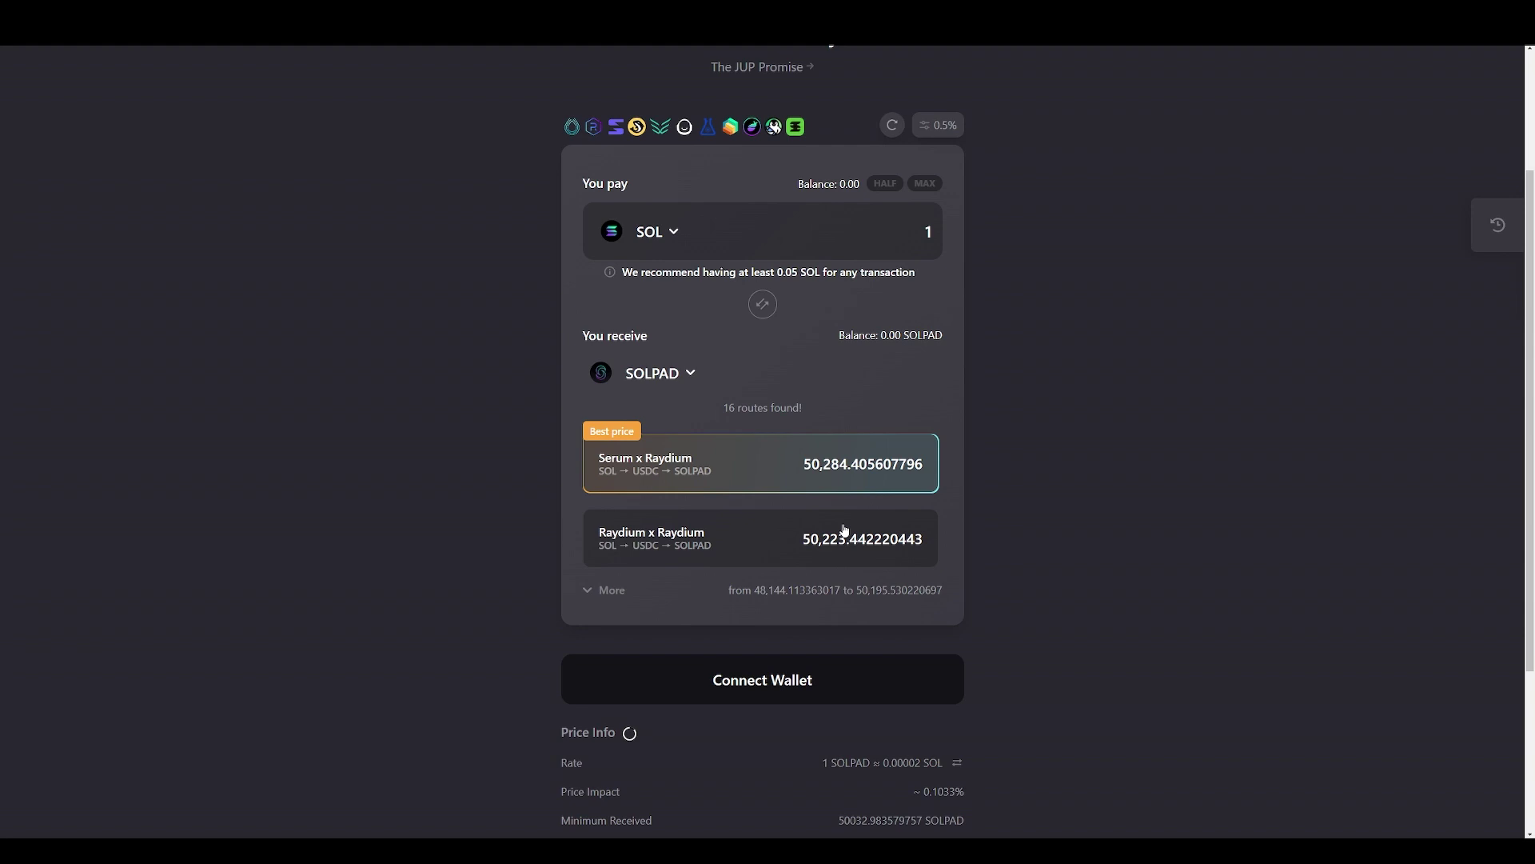
scroll(1161, 505, up, 2)
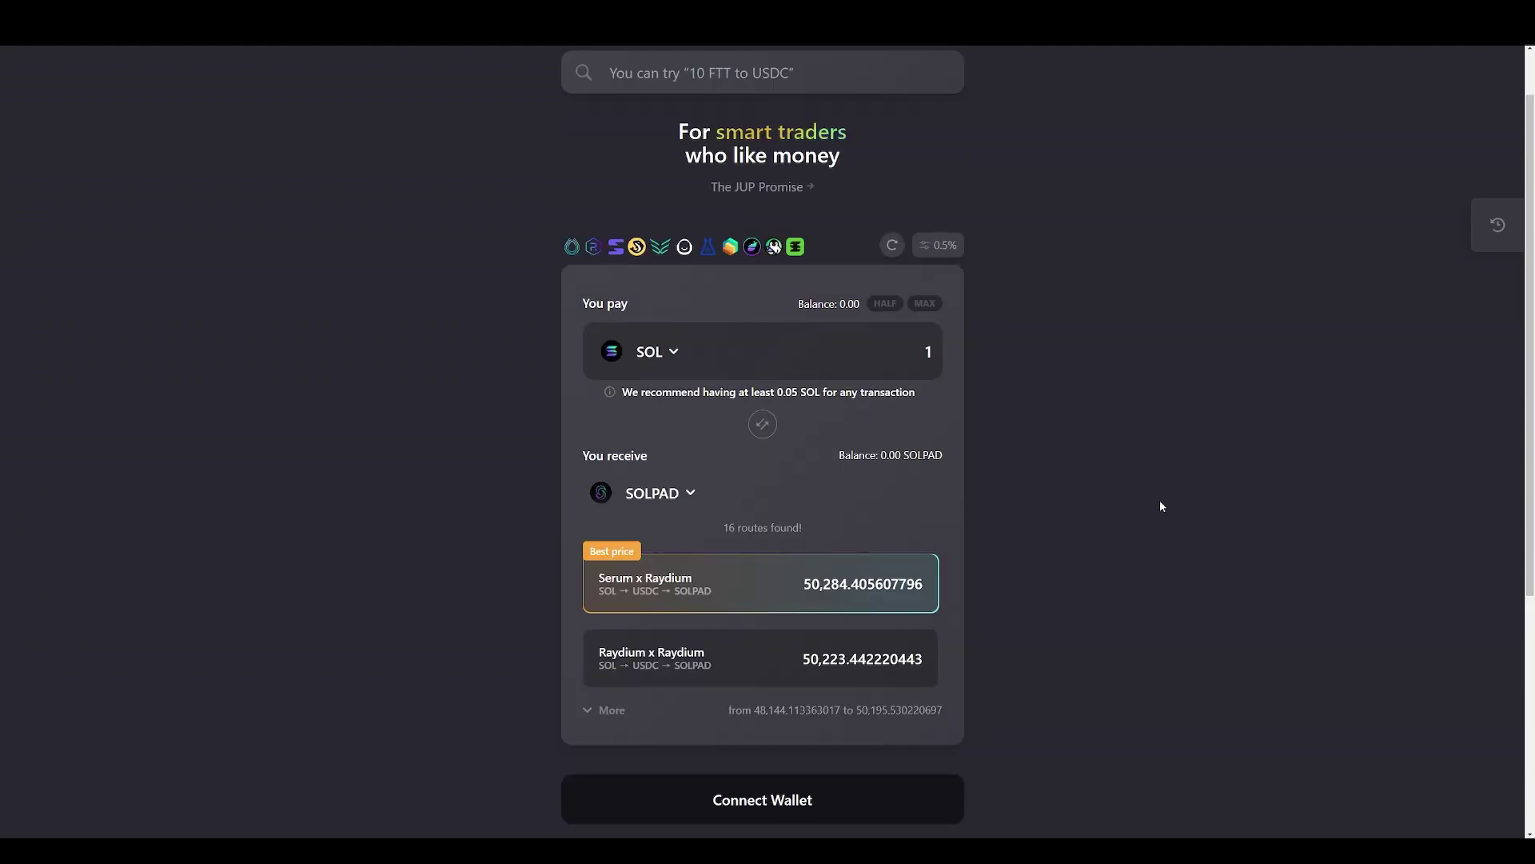